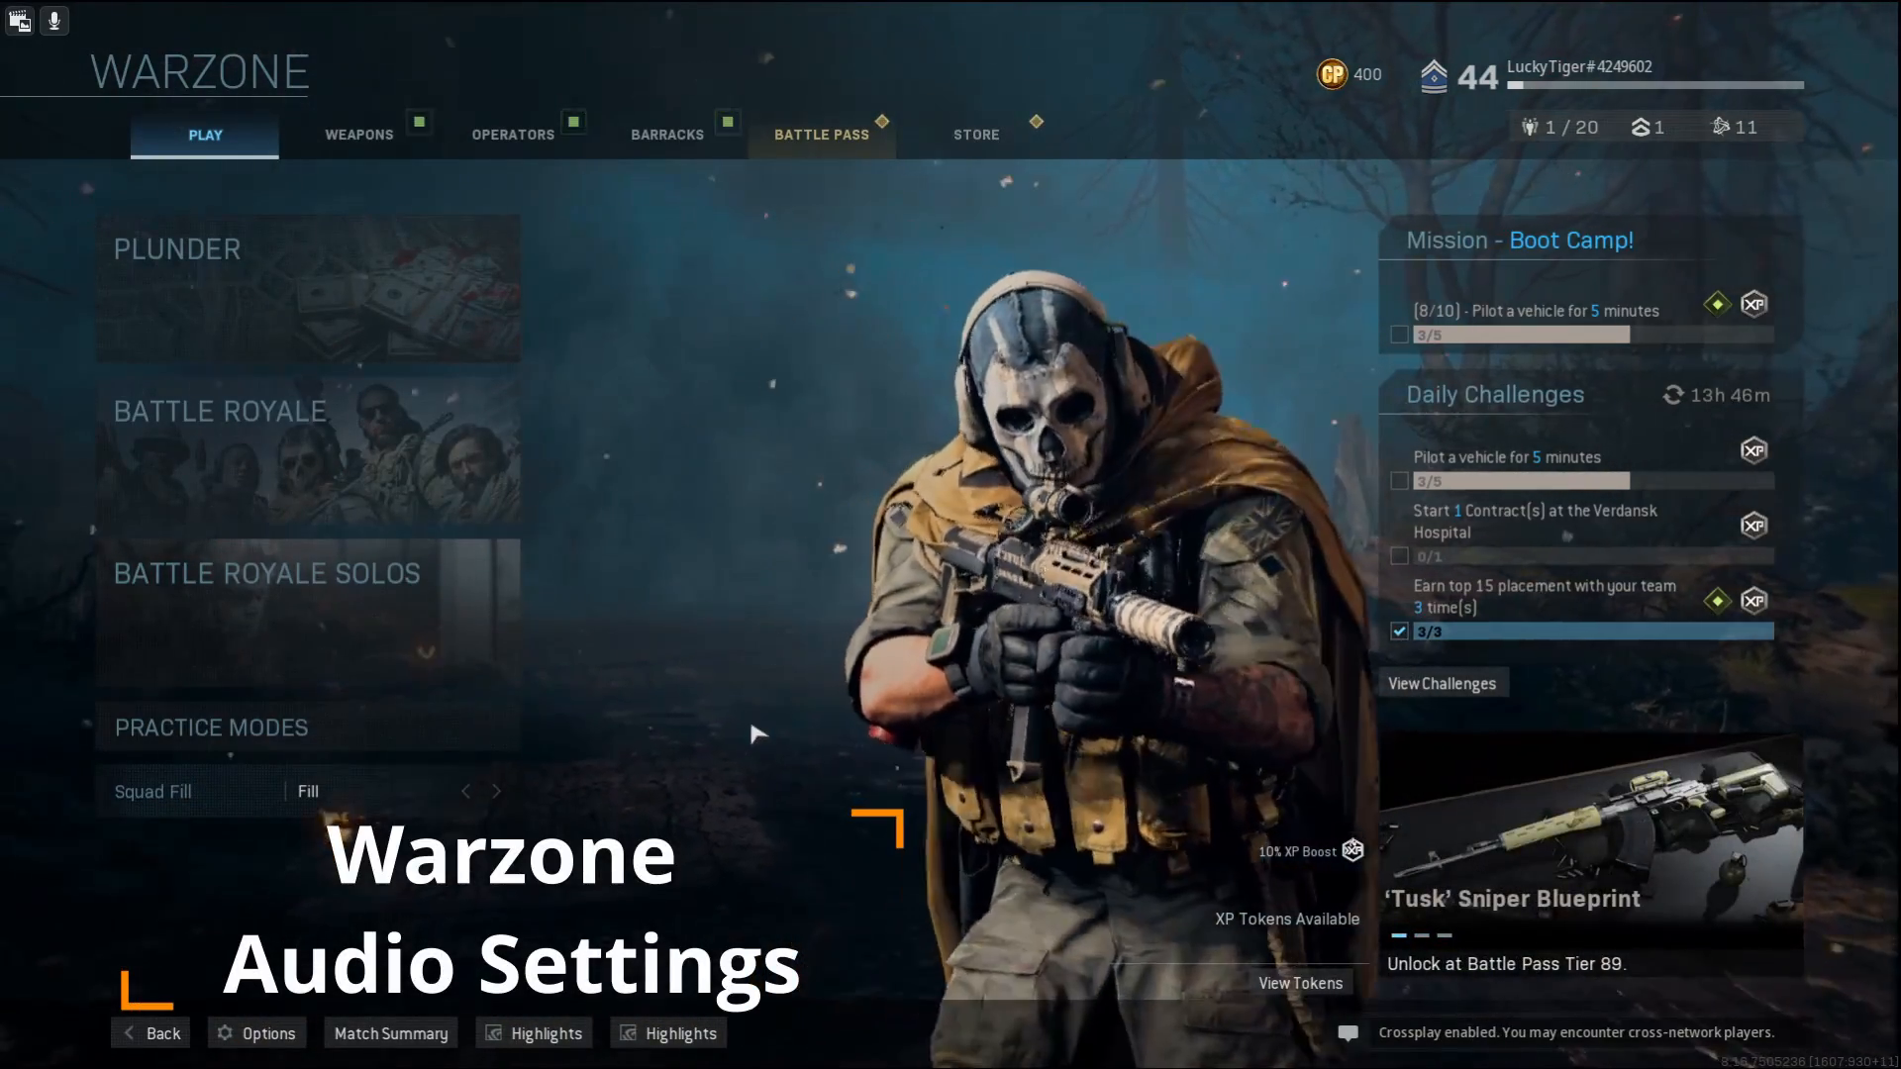
# Step: Open the game's audio options and set Voice Chat to Enabled
pyautogui.click(266, 1034)
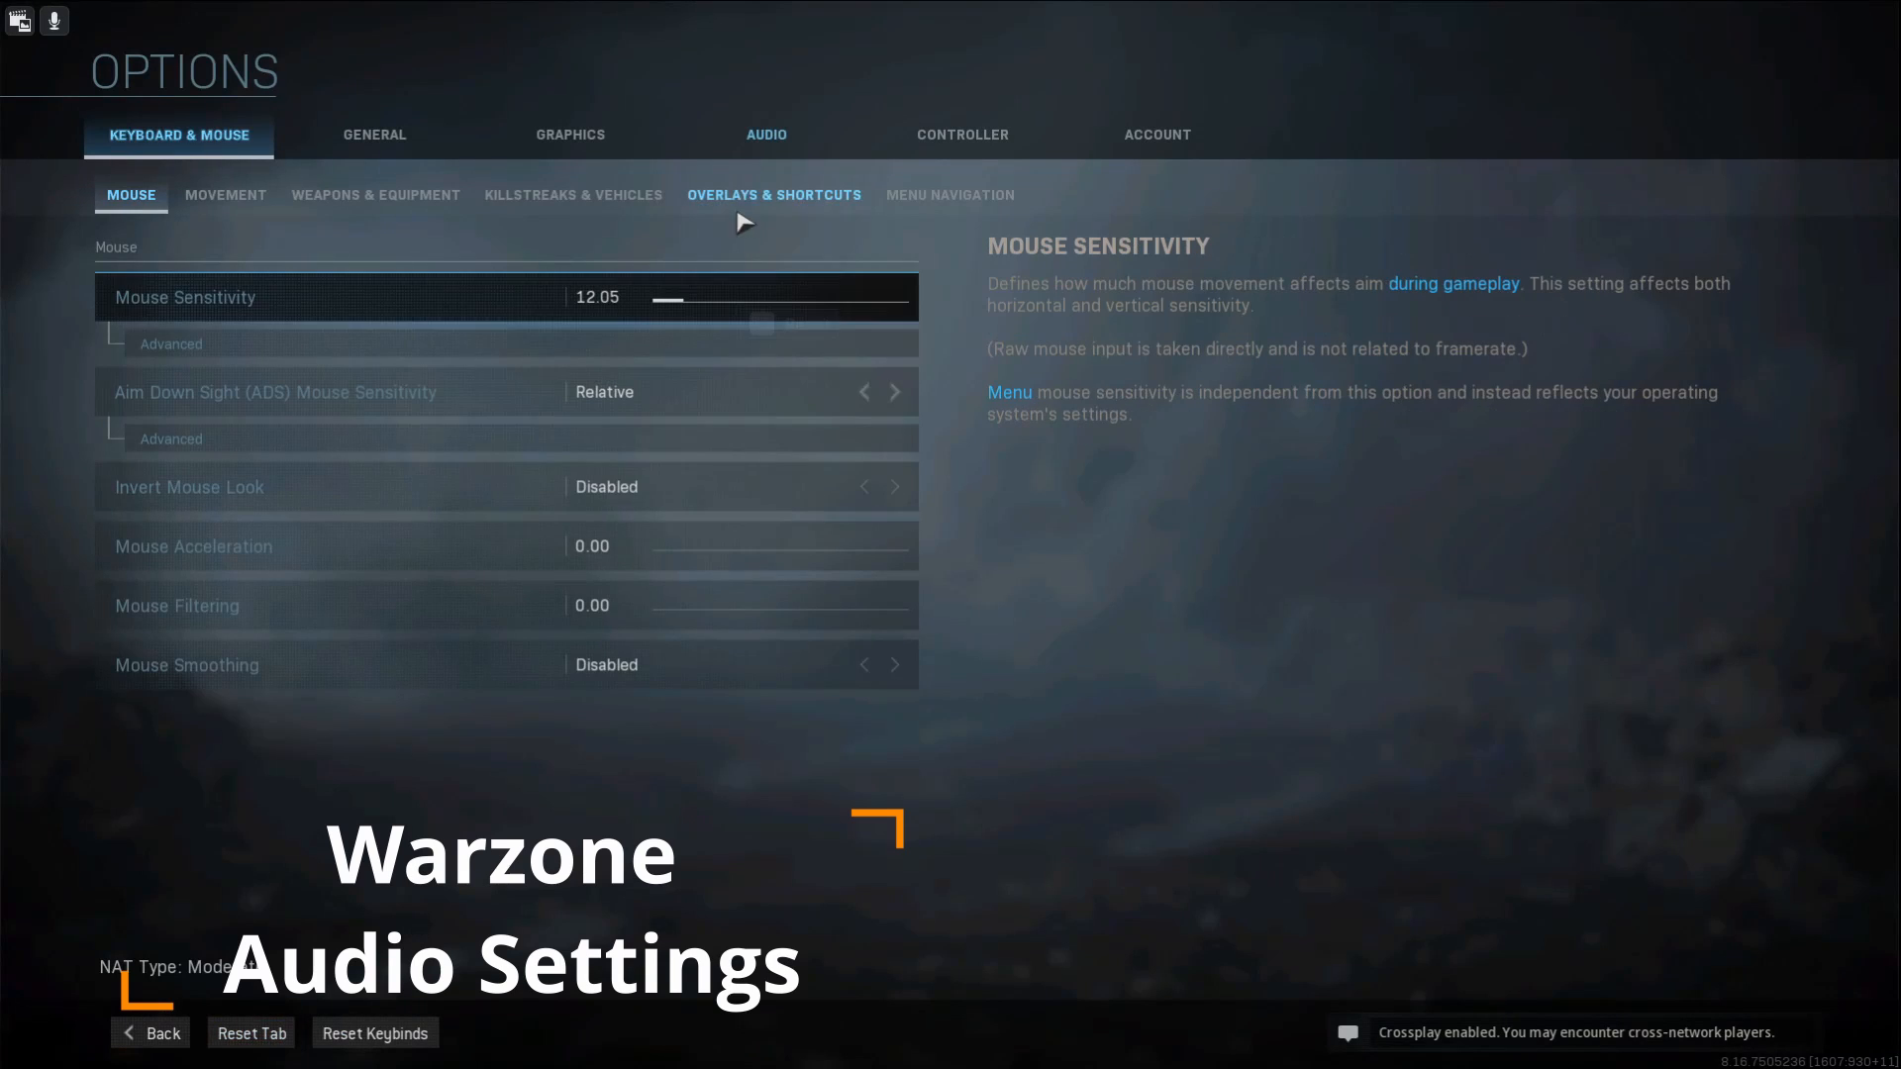
pyautogui.click(768, 154)
pyautogui.scroll(-3, 396, 495)
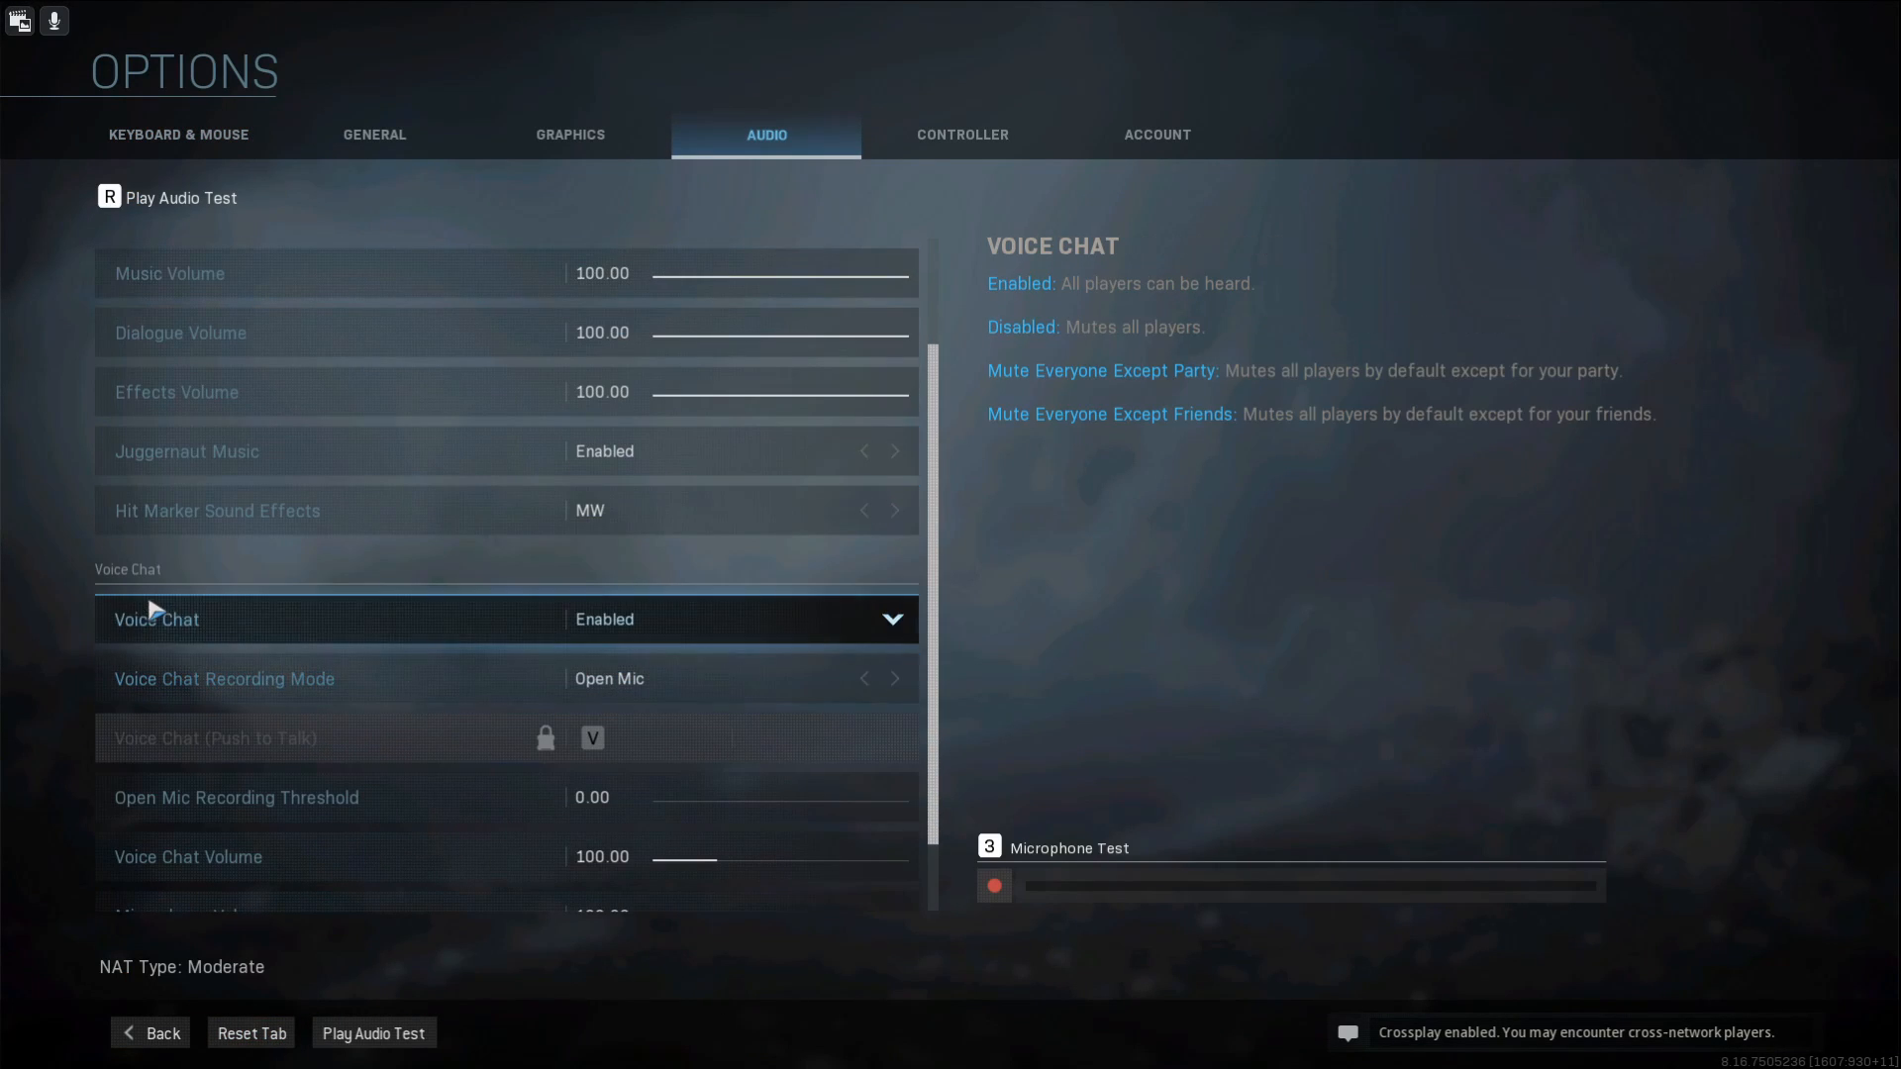
pyautogui.click(879, 620)
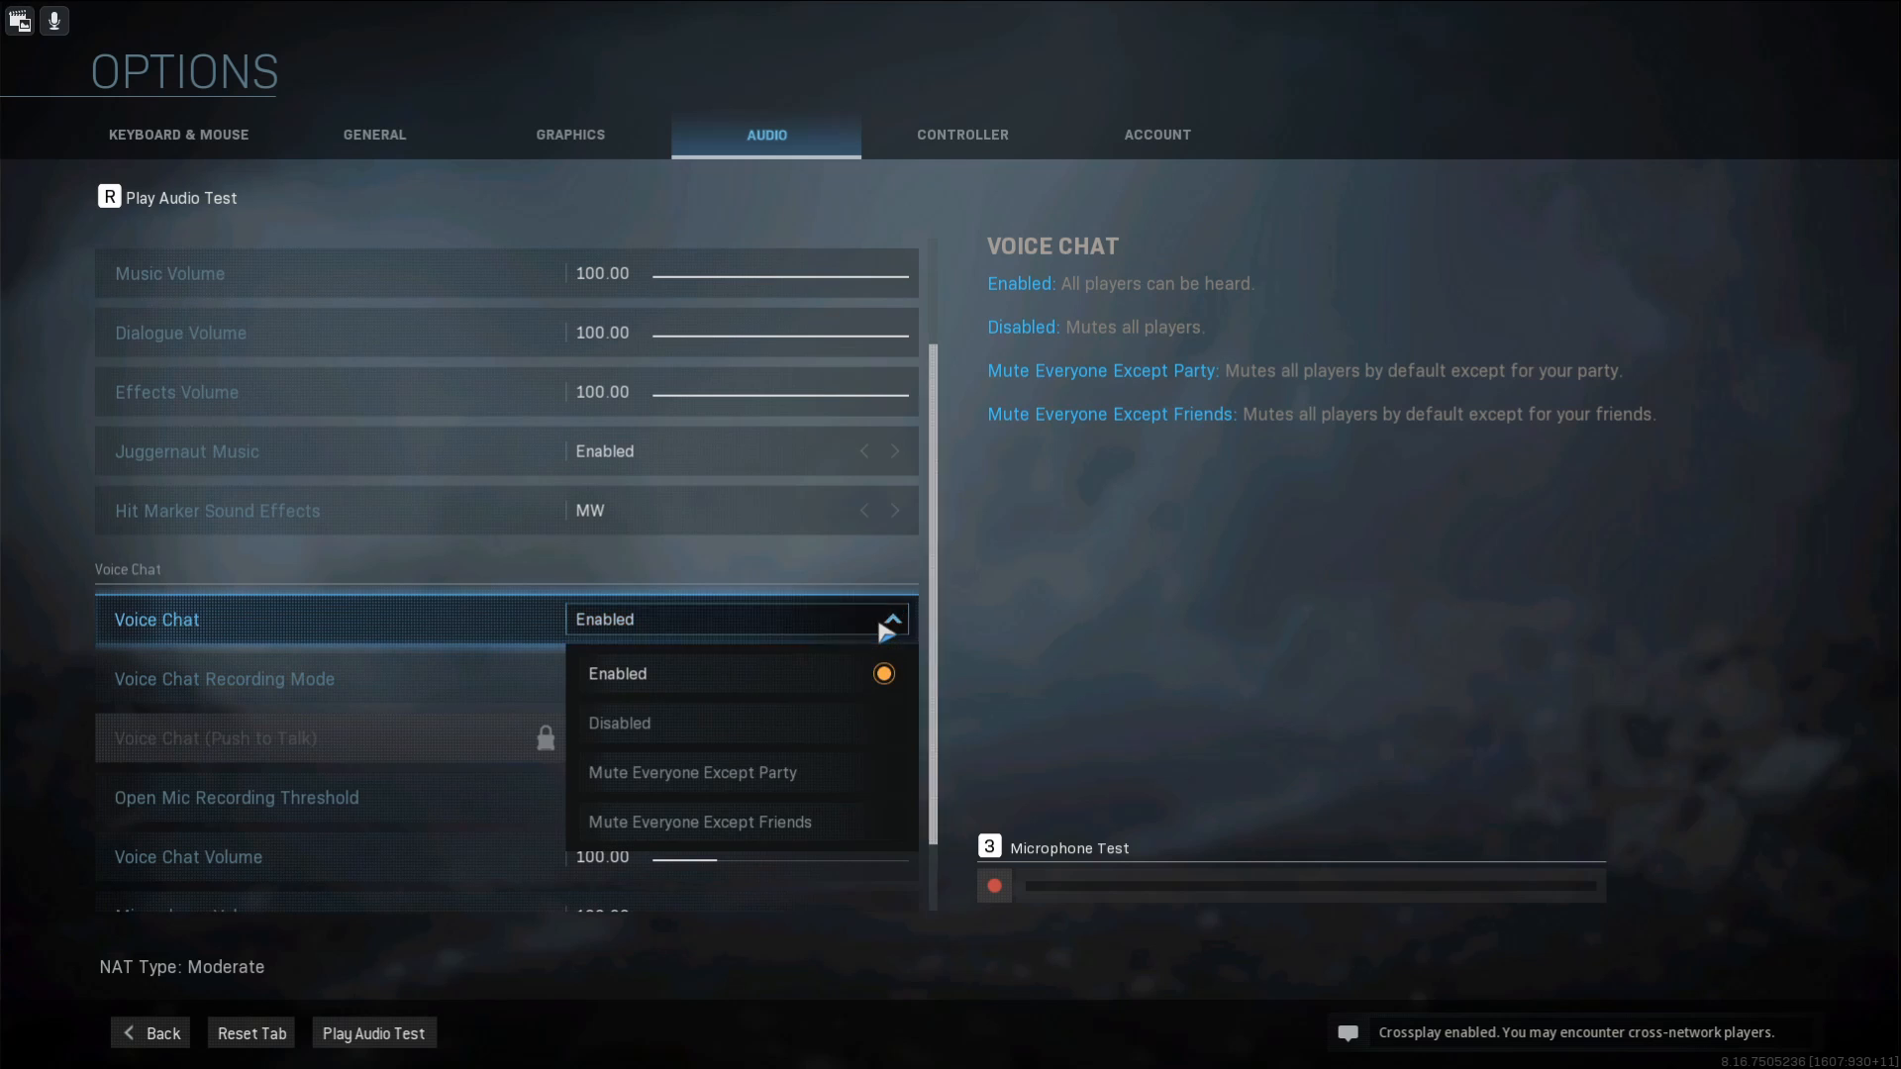
pyautogui.click(793, 688)
# Step: Try Push to Talk as the Voice Chat Recording Mode, and set it back to Open Mic
pyautogui.scroll(-1, 594, 684)
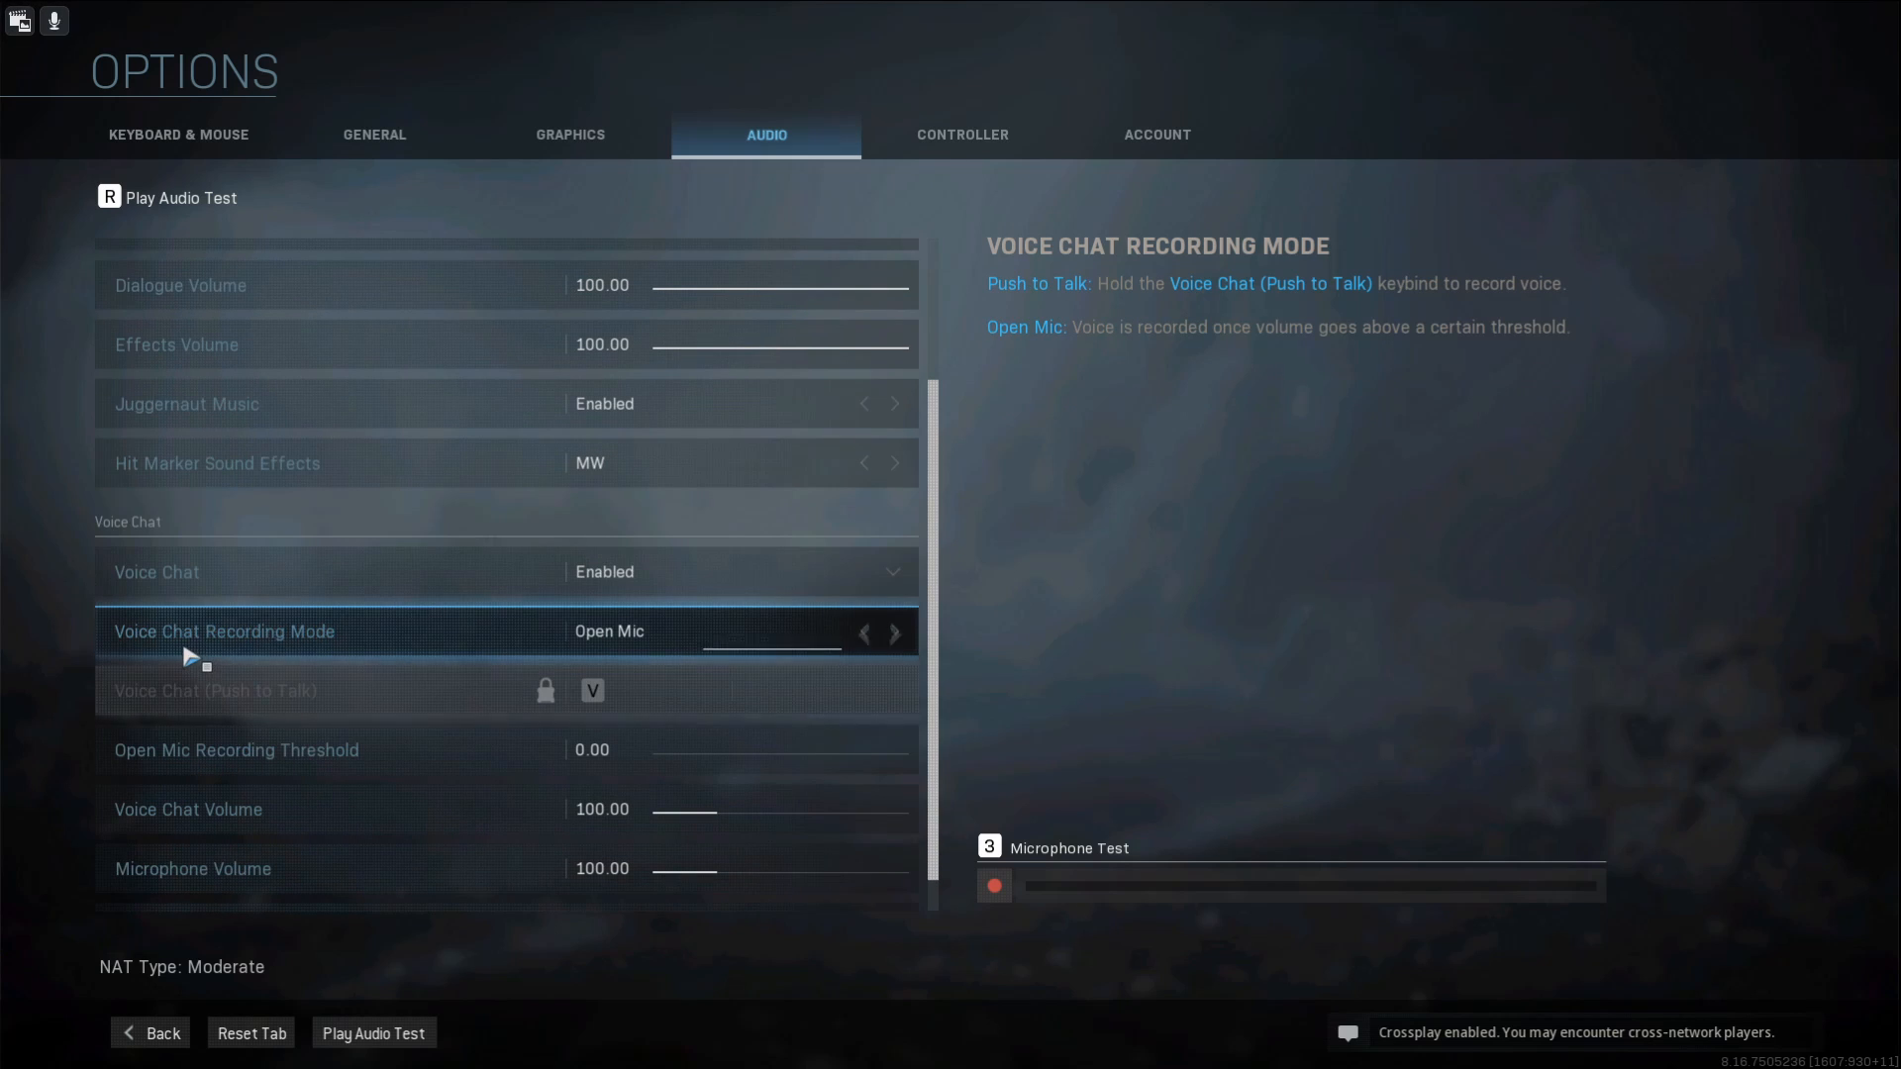
pyautogui.click(862, 635)
pyautogui.click(897, 630)
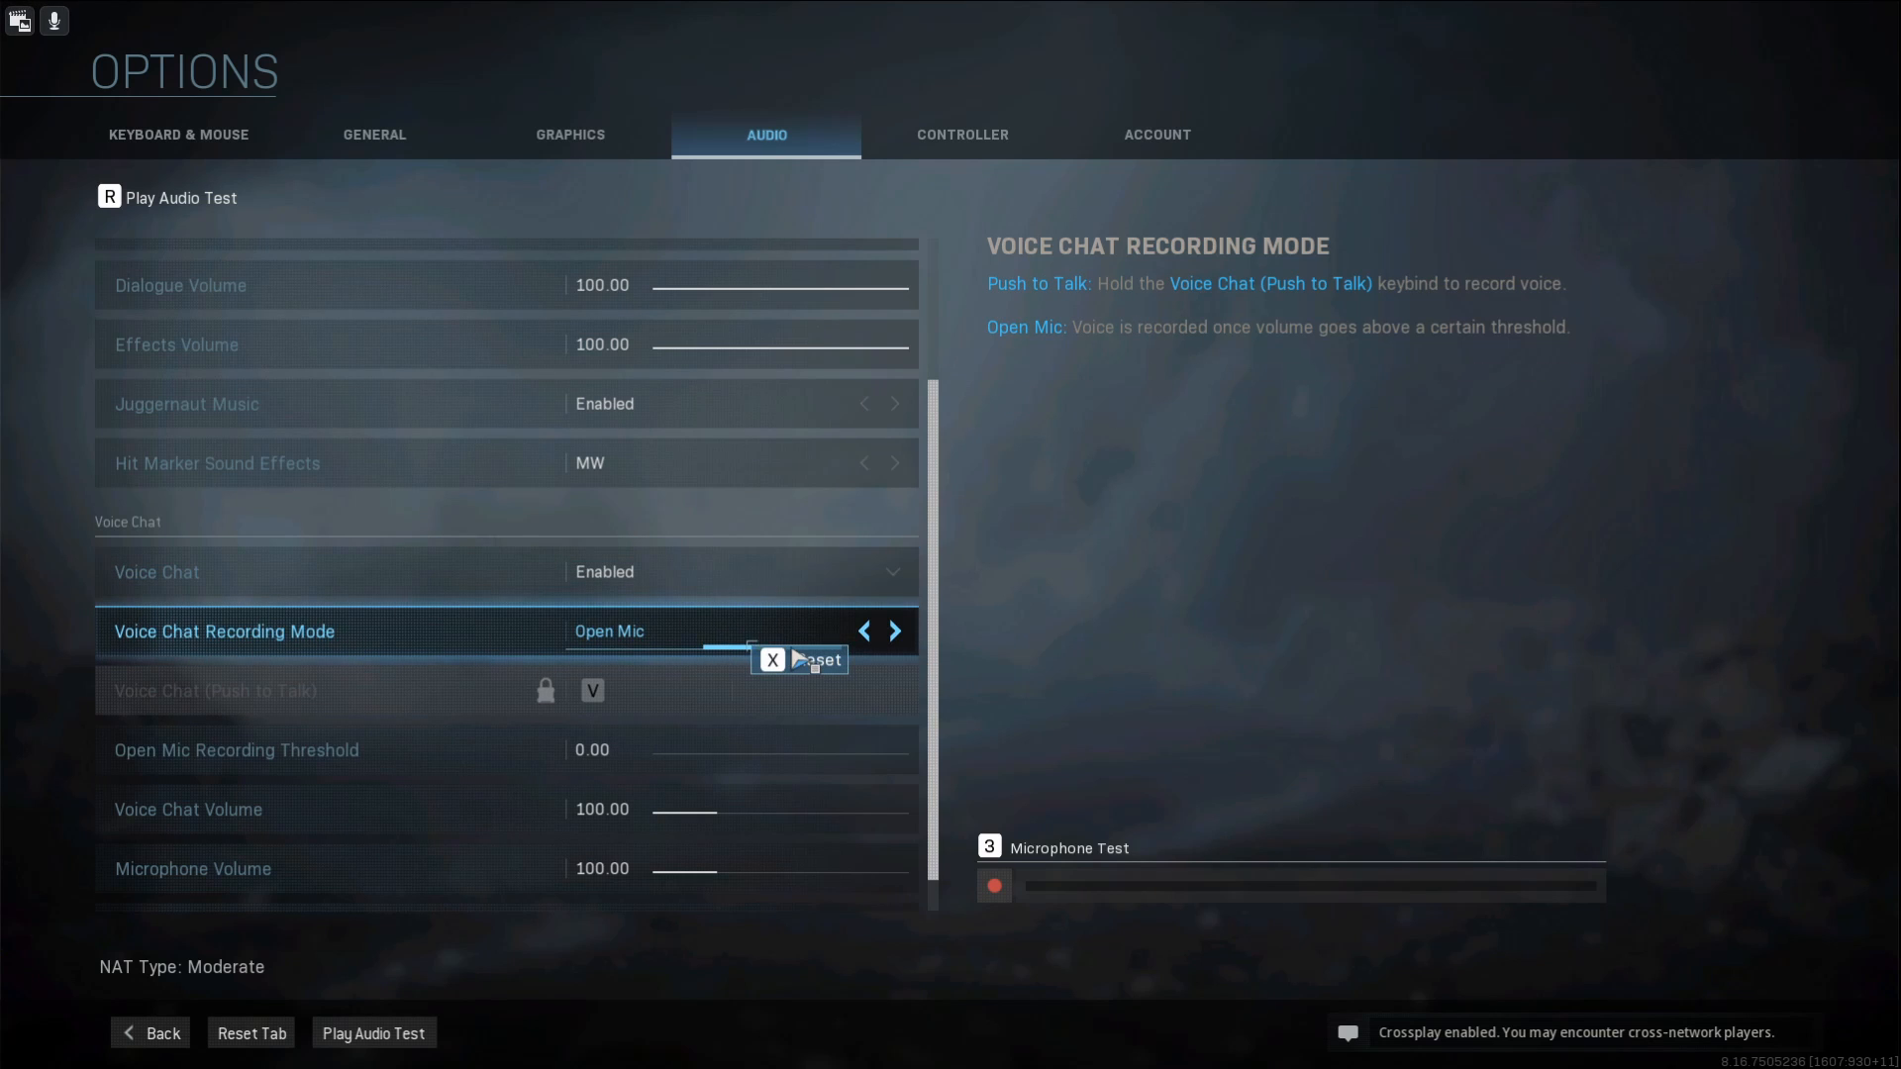
pyautogui.click(865, 634)
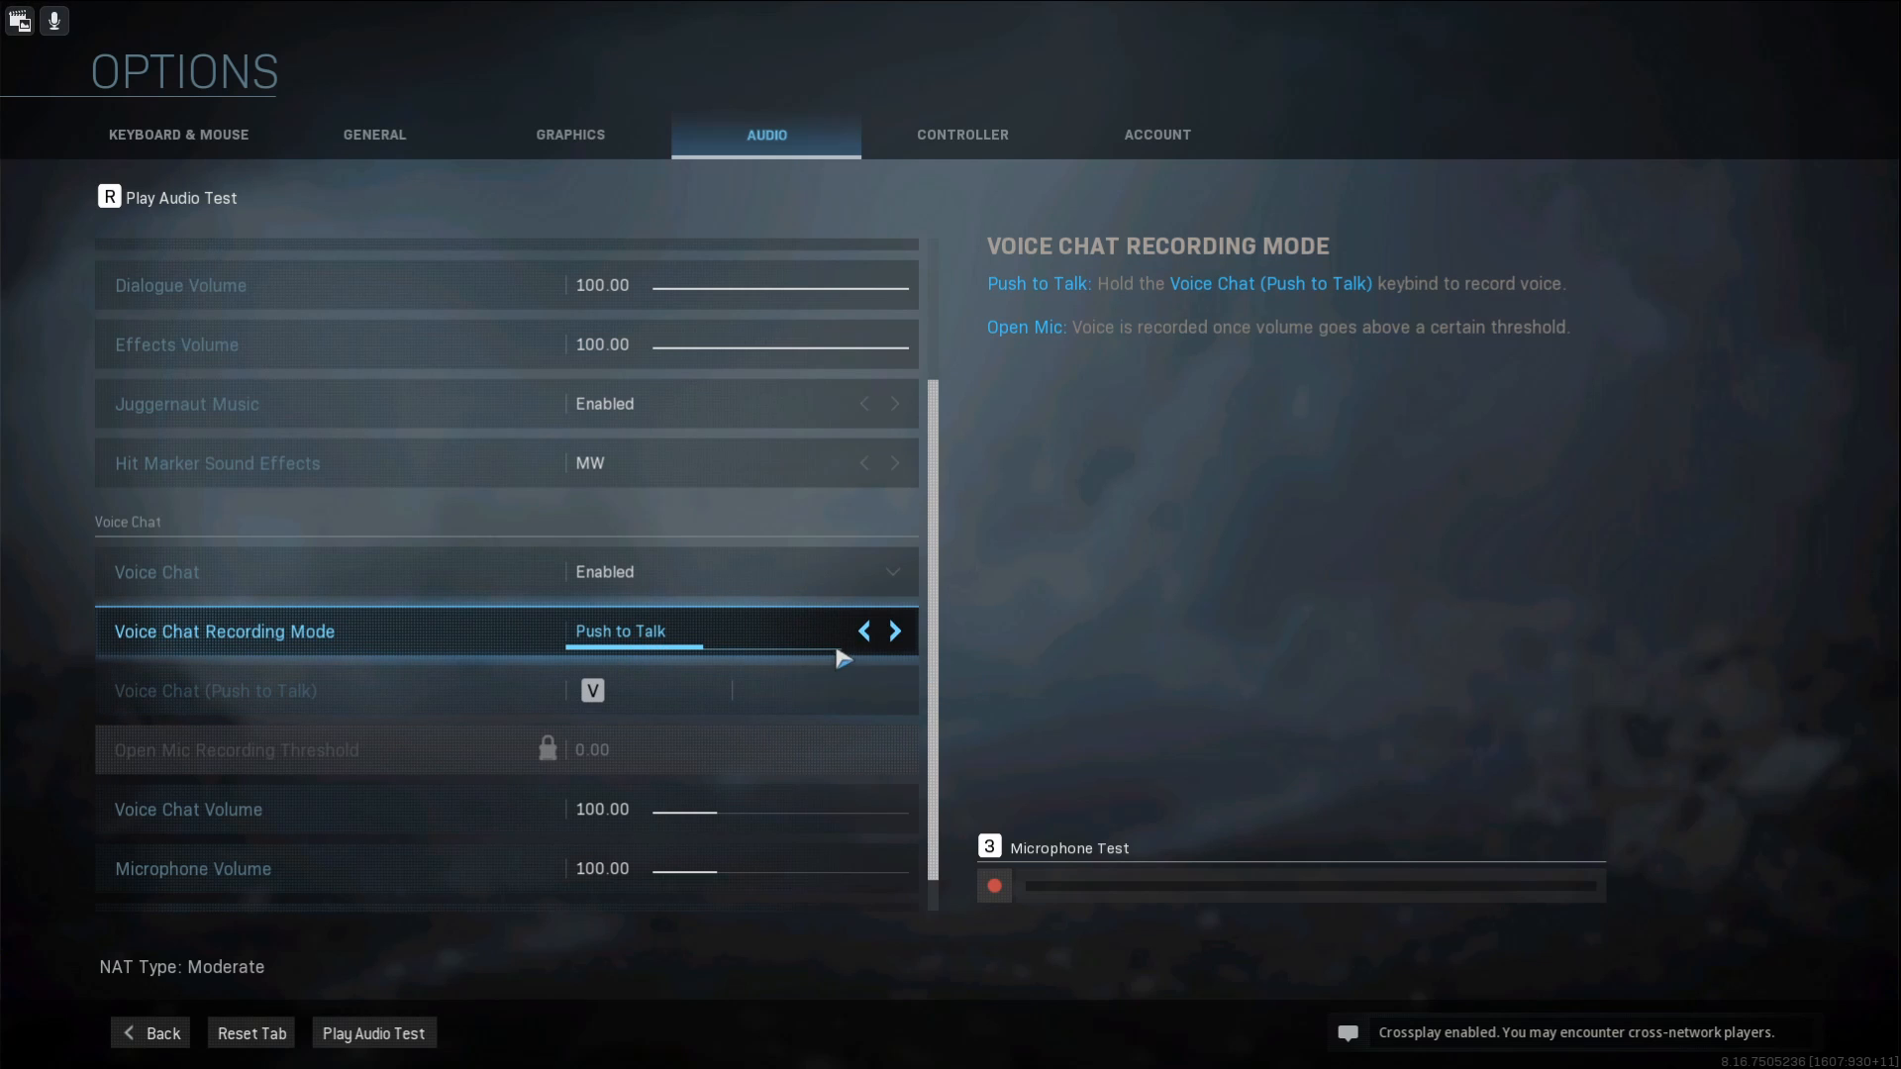
pyautogui.click(894, 632)
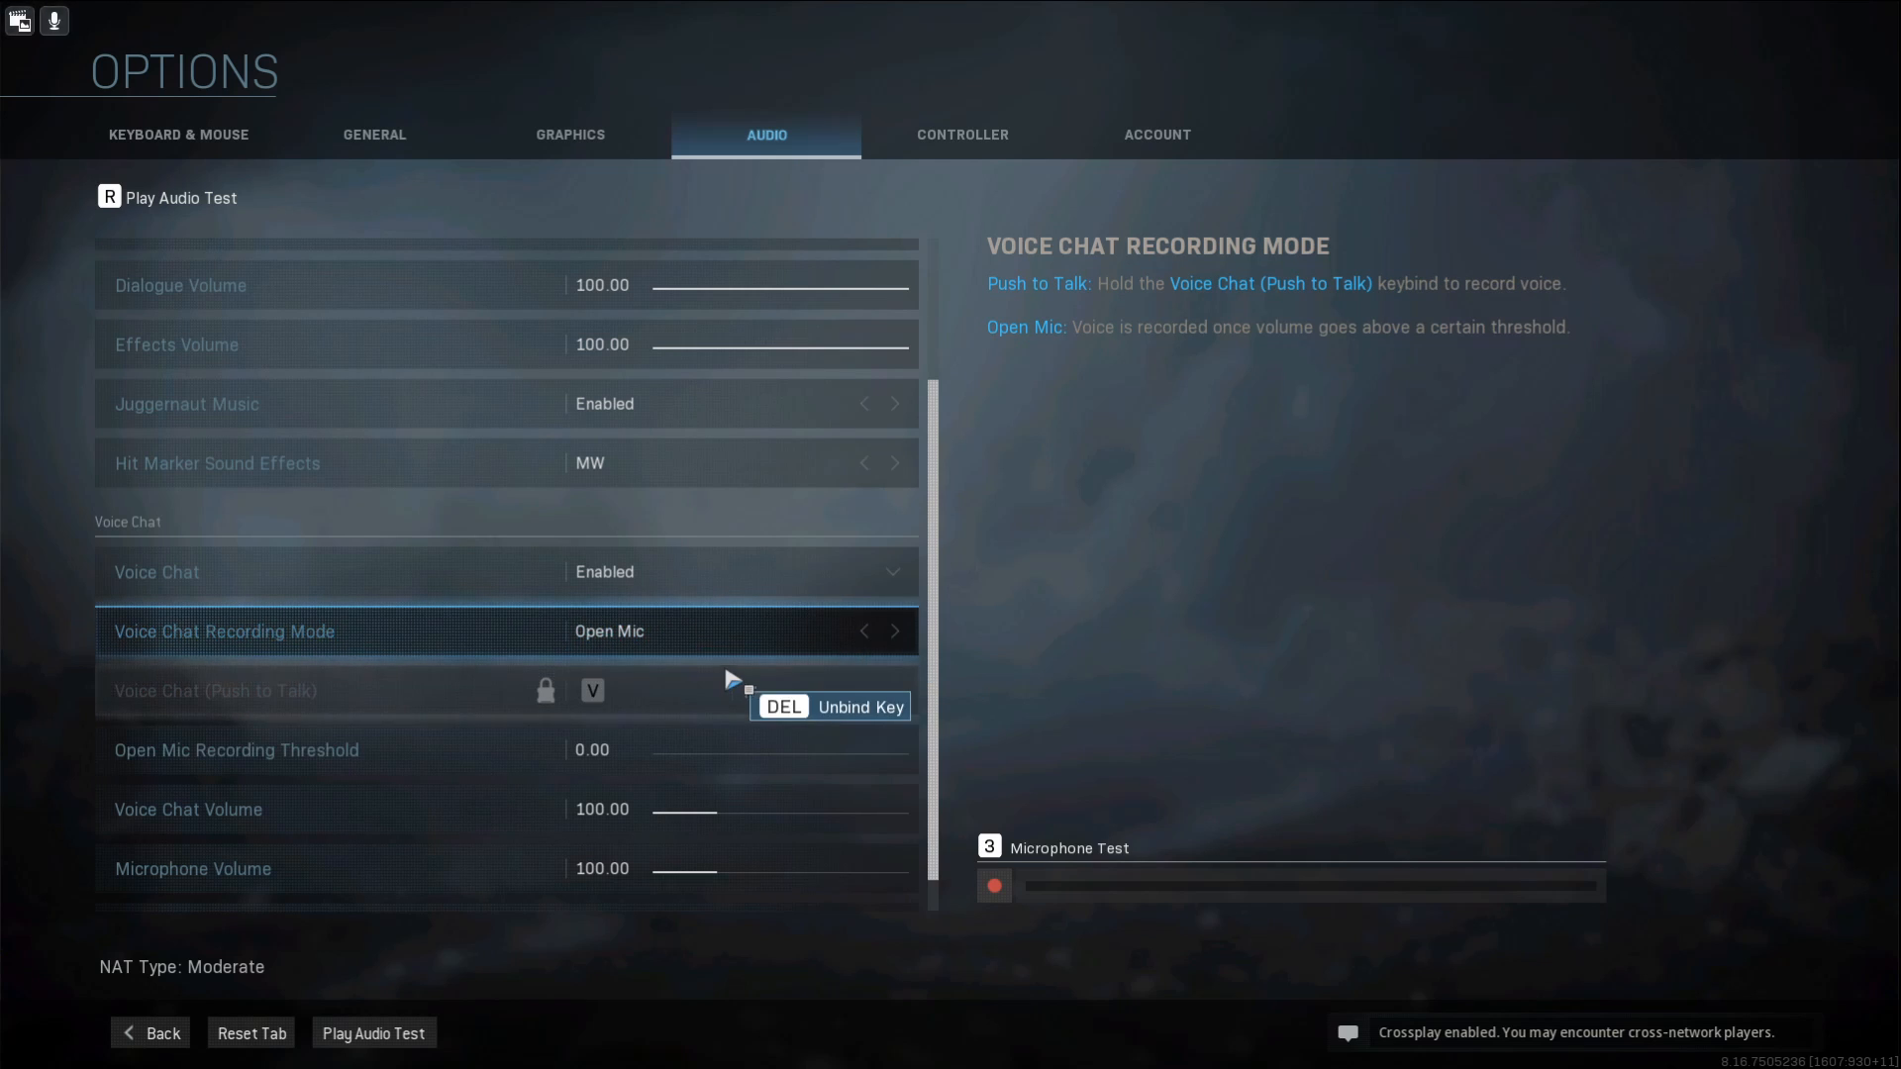
# Step: Set the Voice Chat Effect to No Effect and open the account options
pyautogui.scroll(-1, 351, 745)
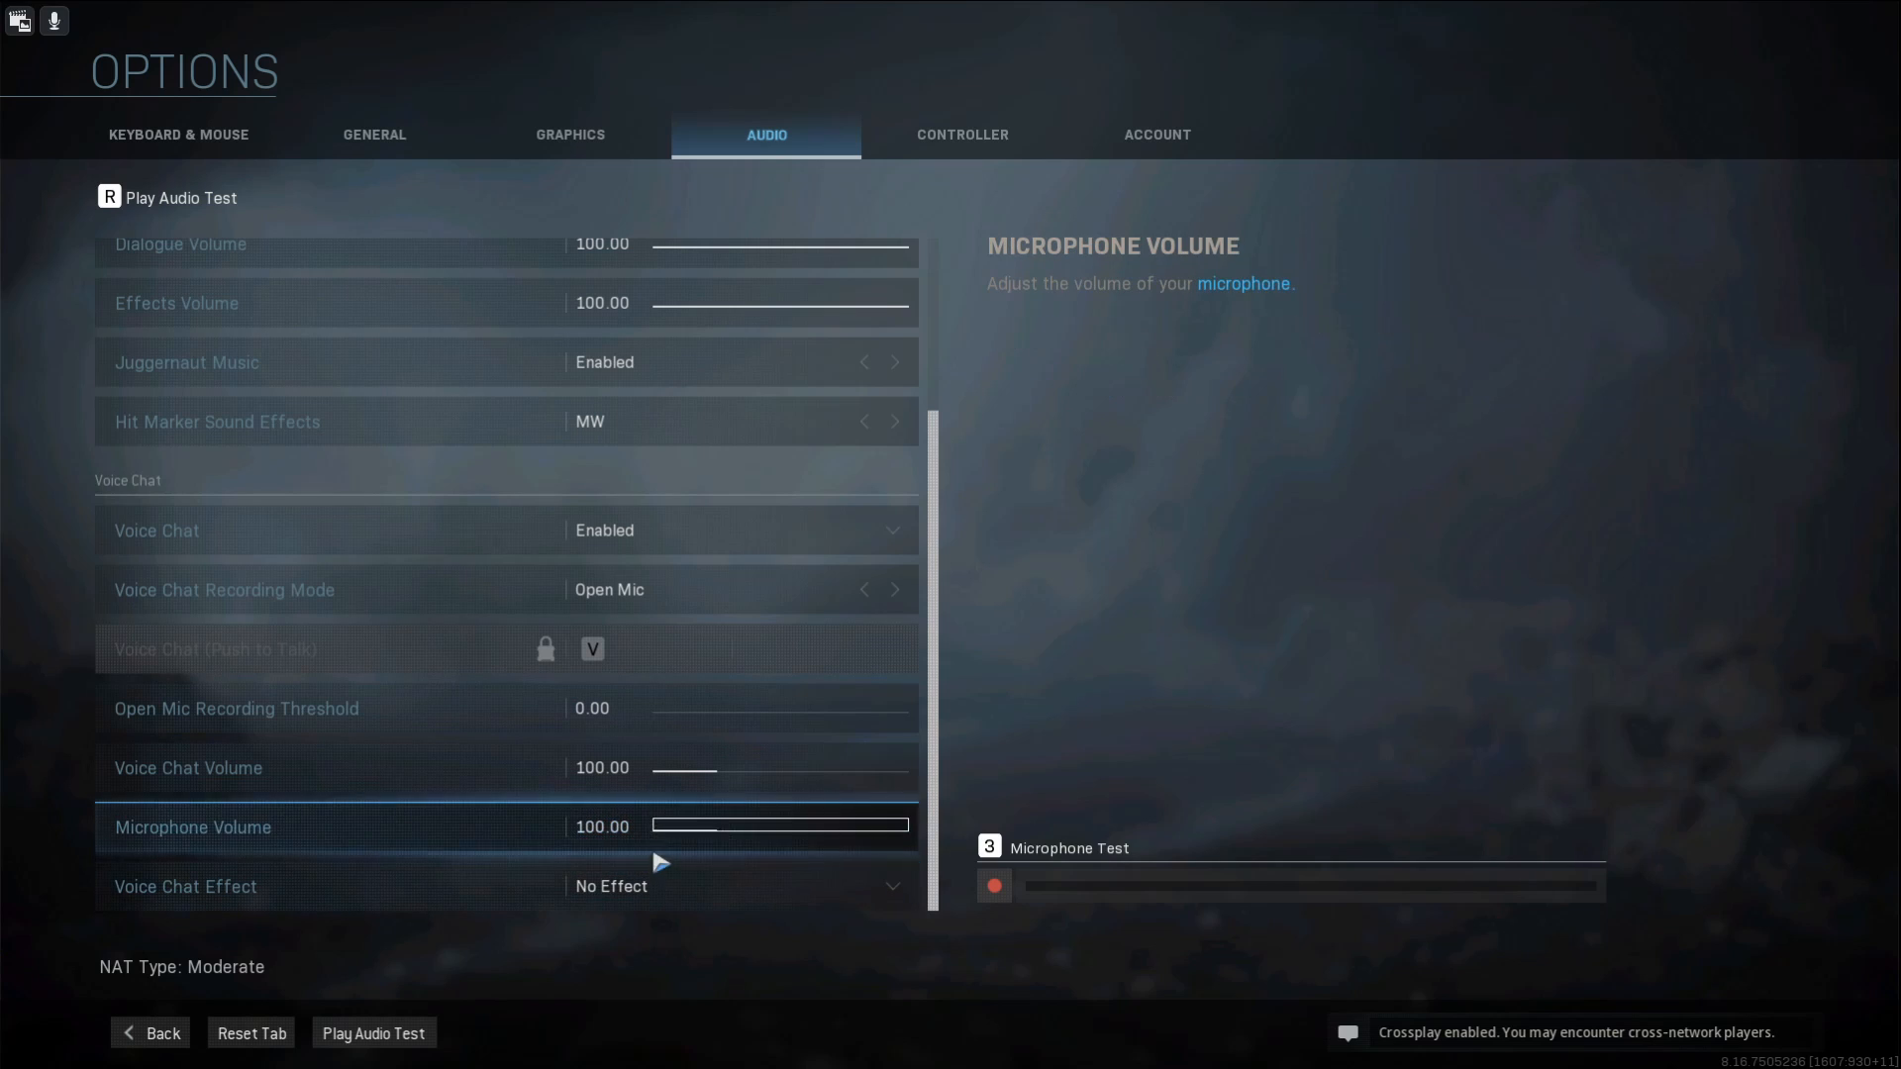
pyautogui.click(817, 889)
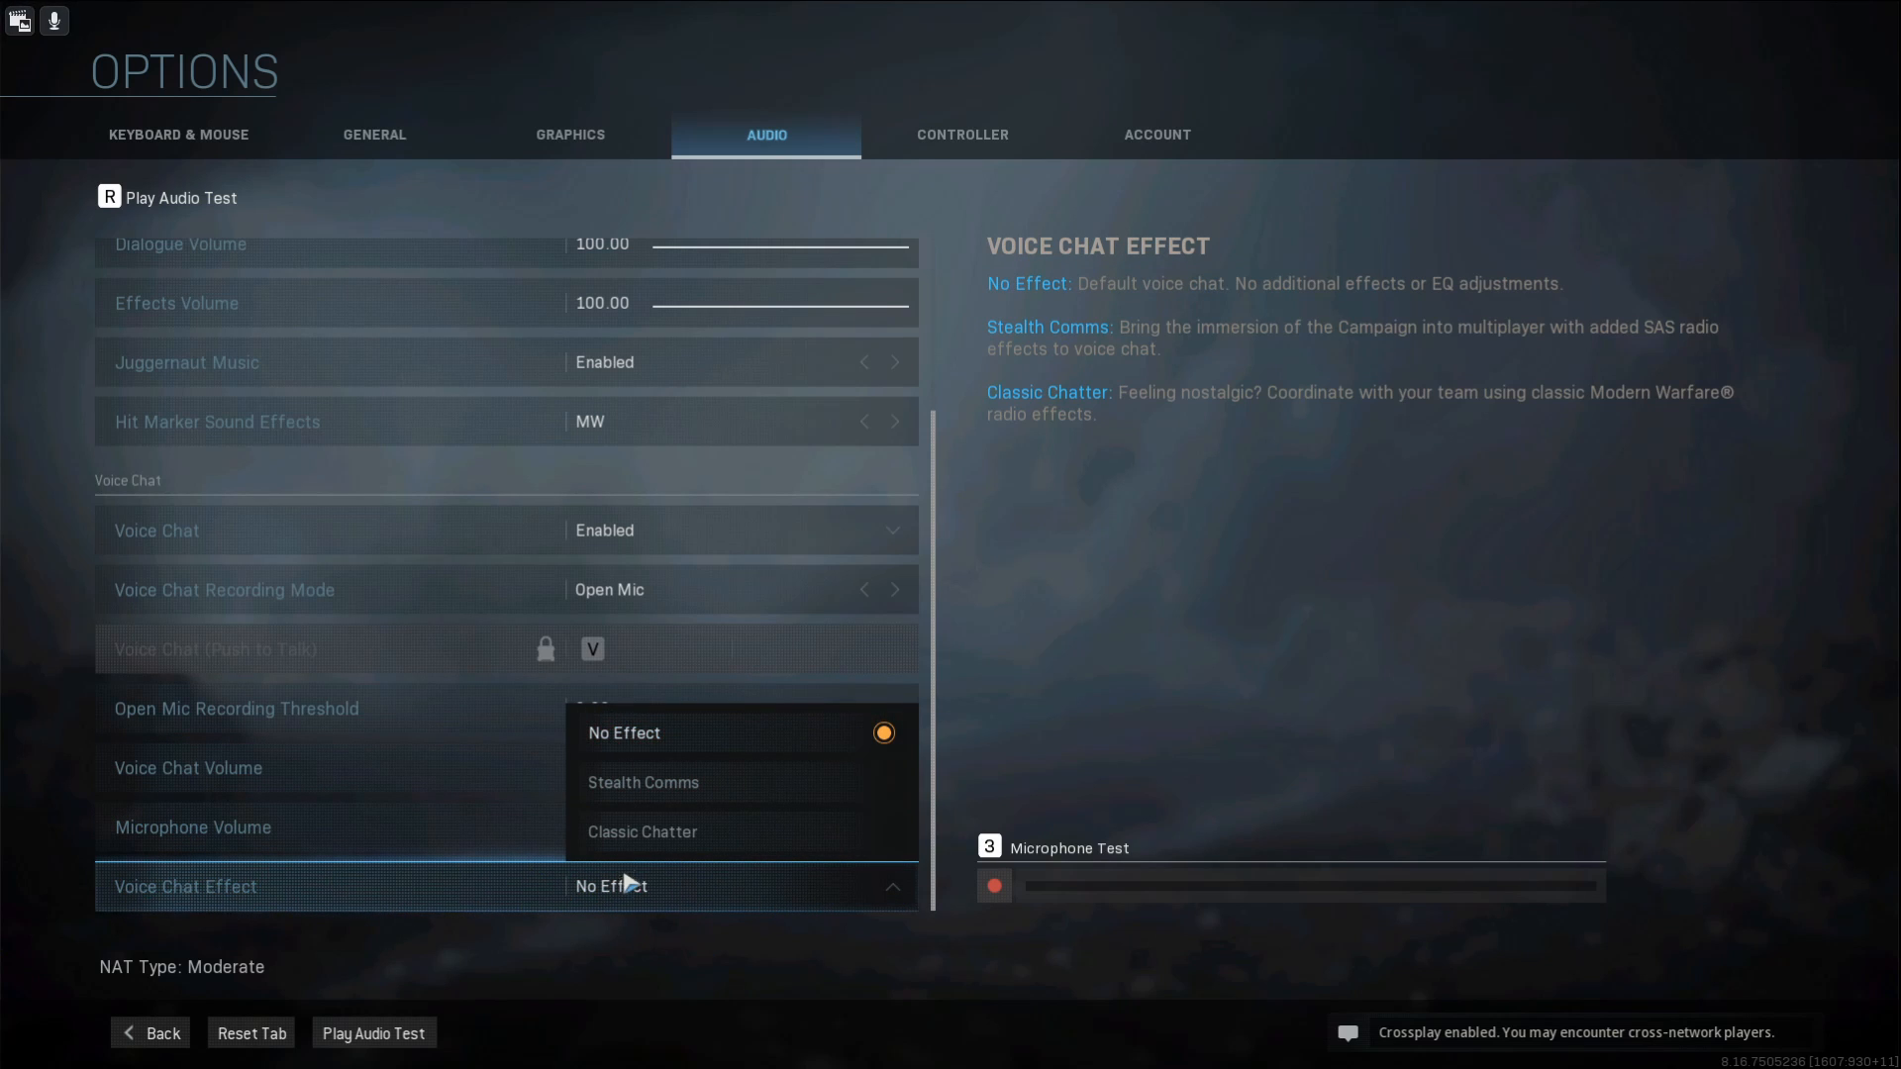
pyautogui.click(700, 737)
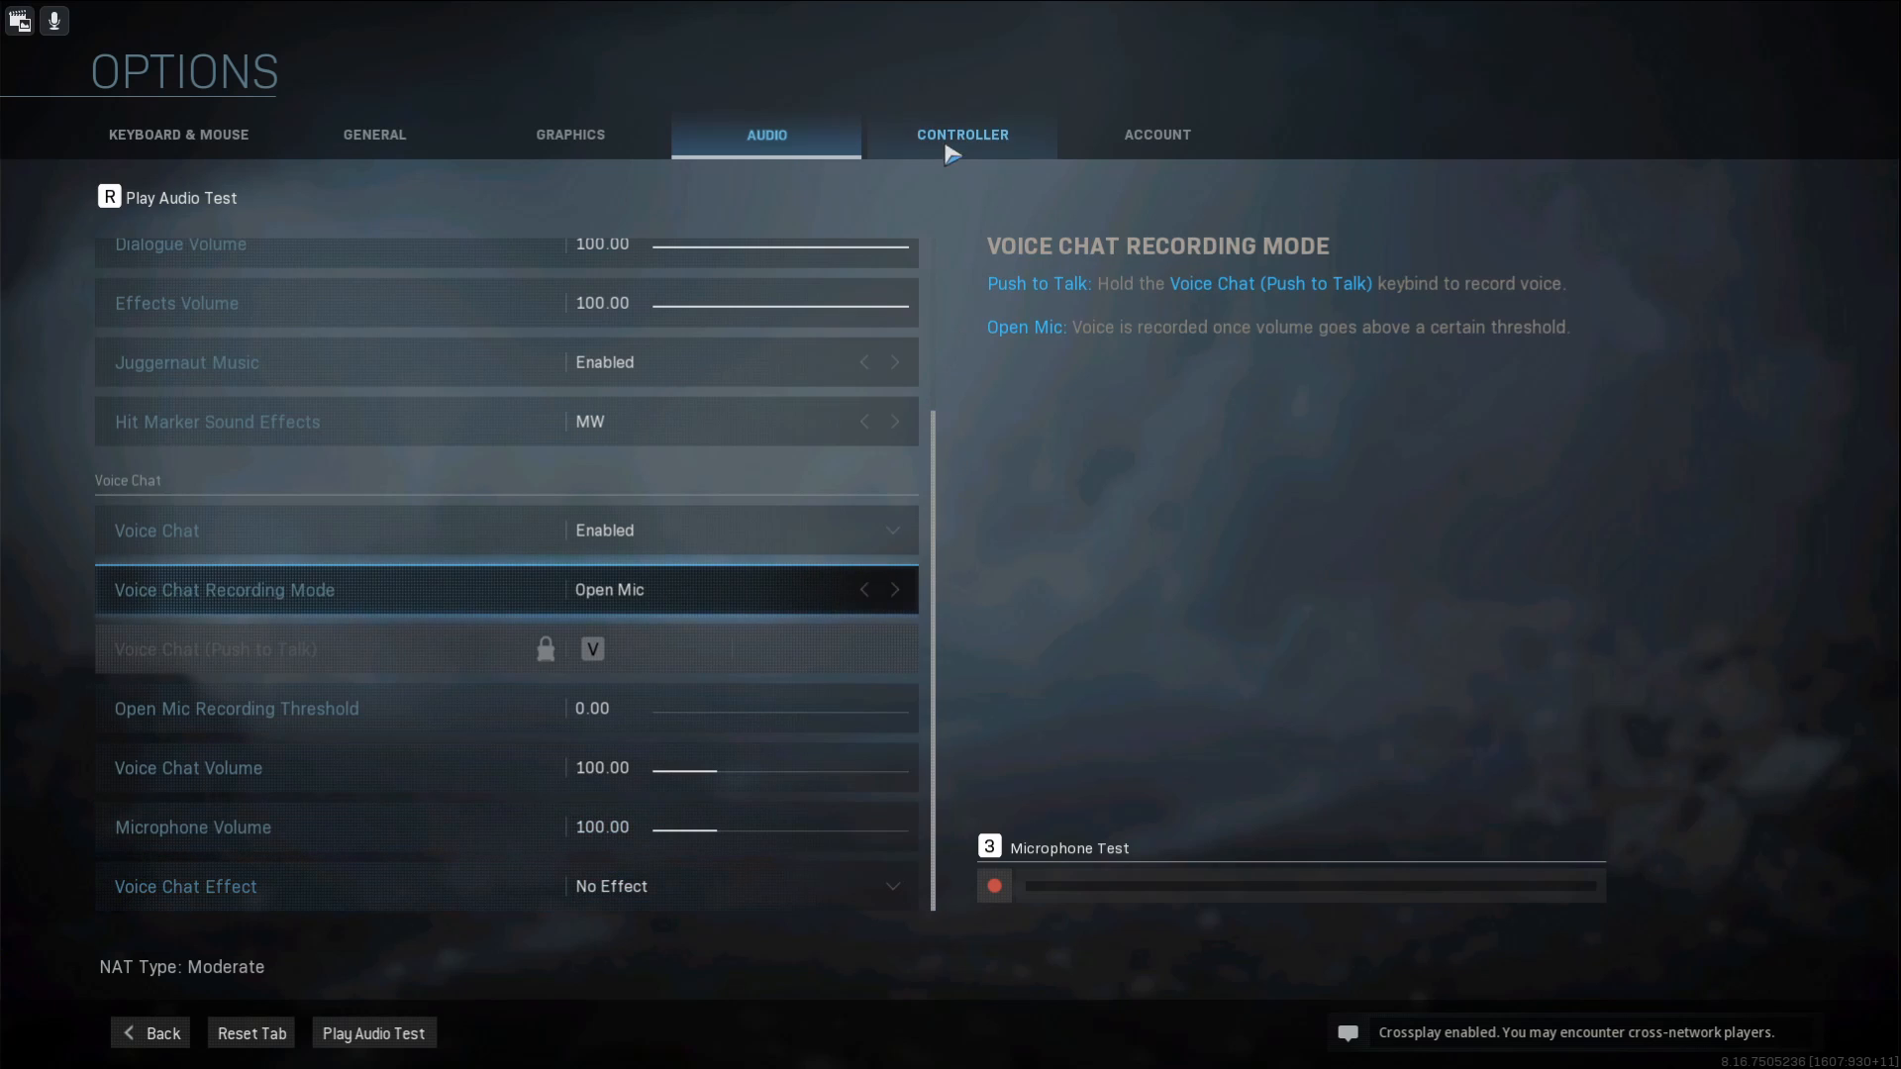
pyautogui.click(1159, 137)
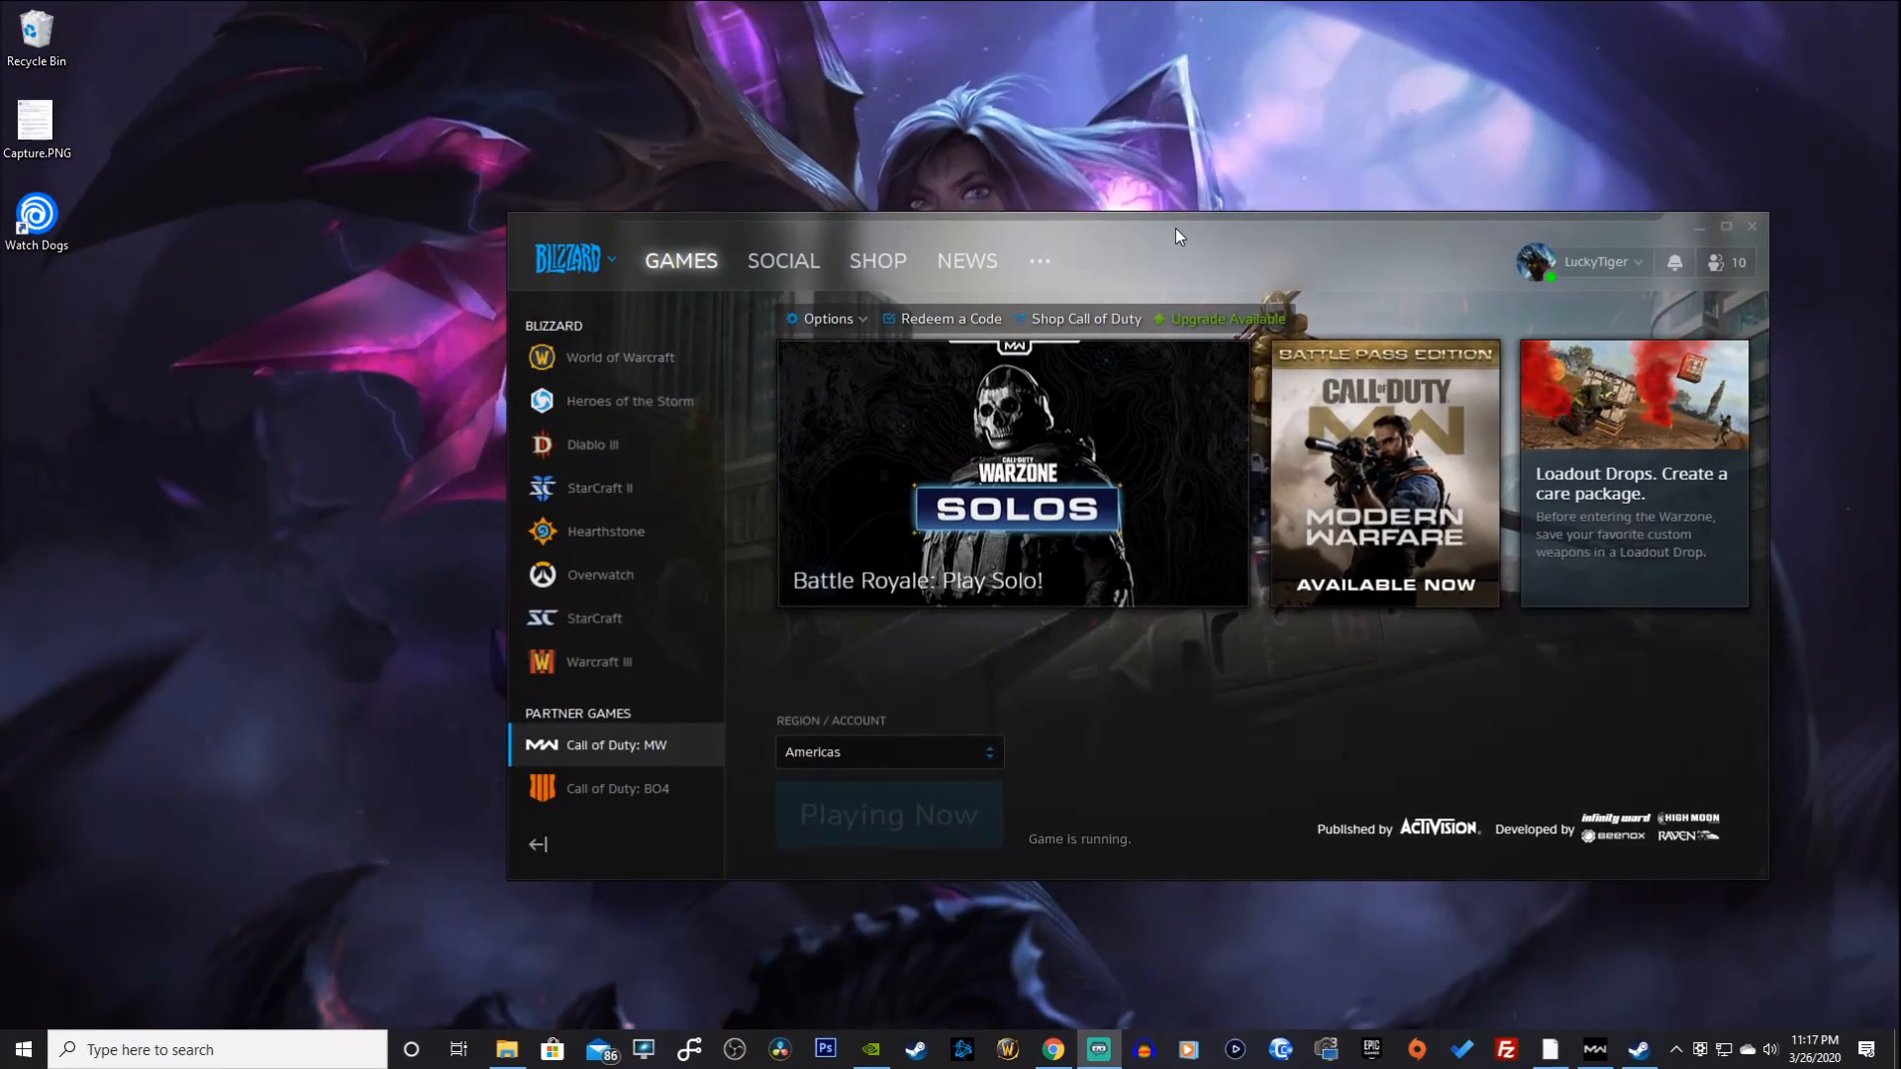
# Step: In the Battle.net launcher's voice chat settings, set the output device to Speakers (Realtek High Definition Audio)
pyautogui.click(609, 251)
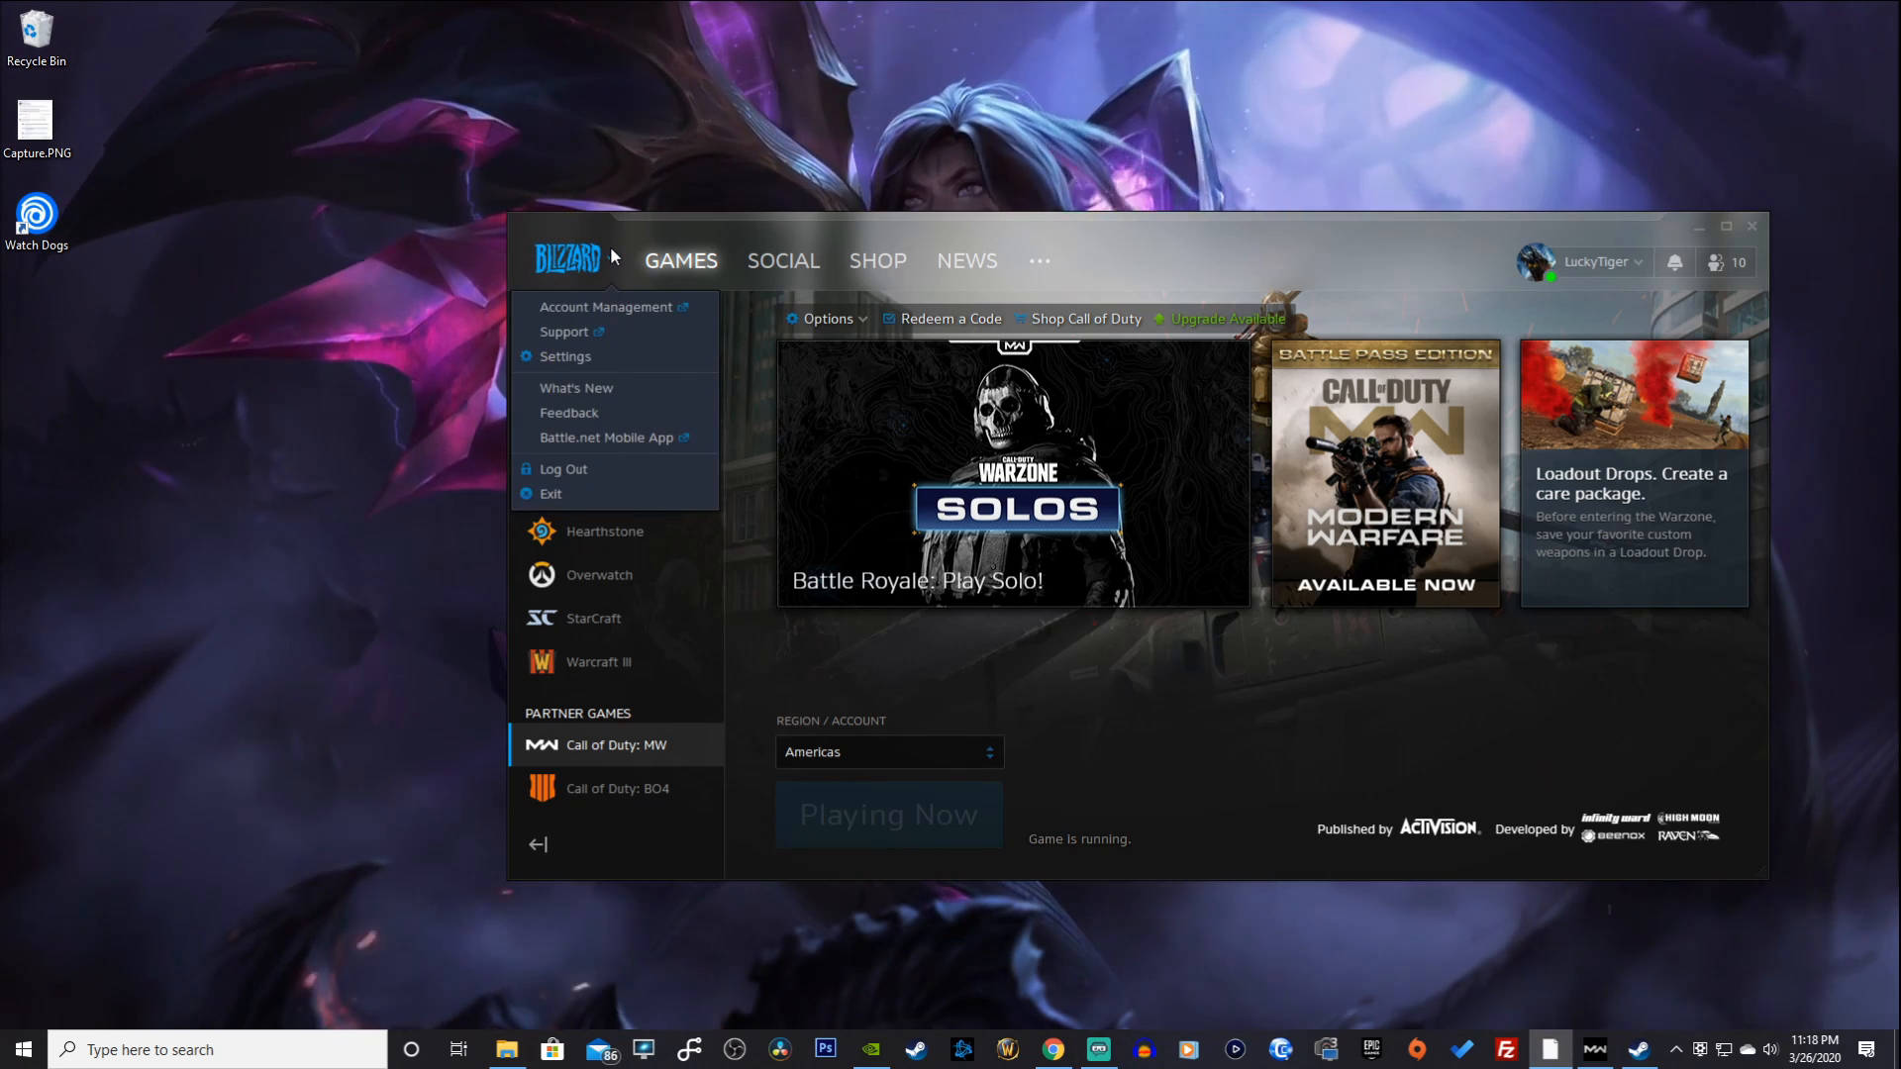
pyautogui.click(588, 355)
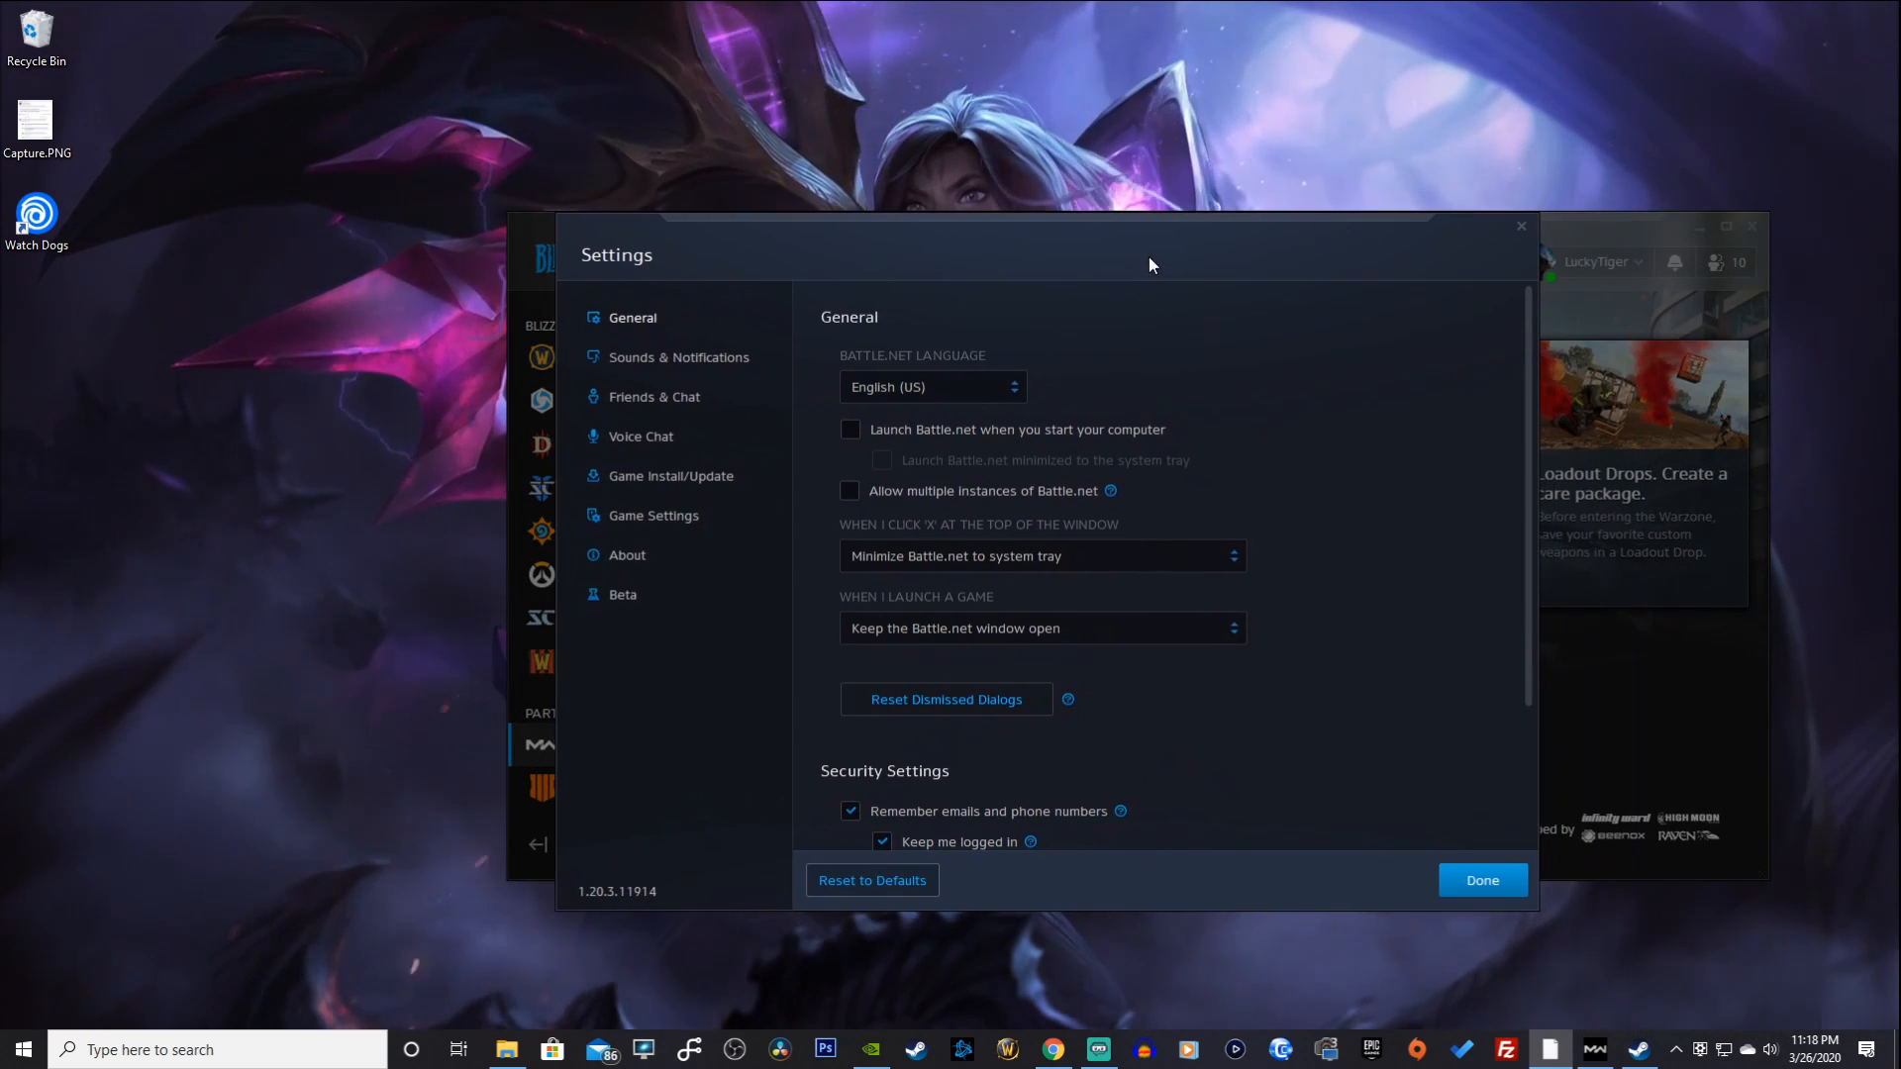
pyautogui.click(633, 438)
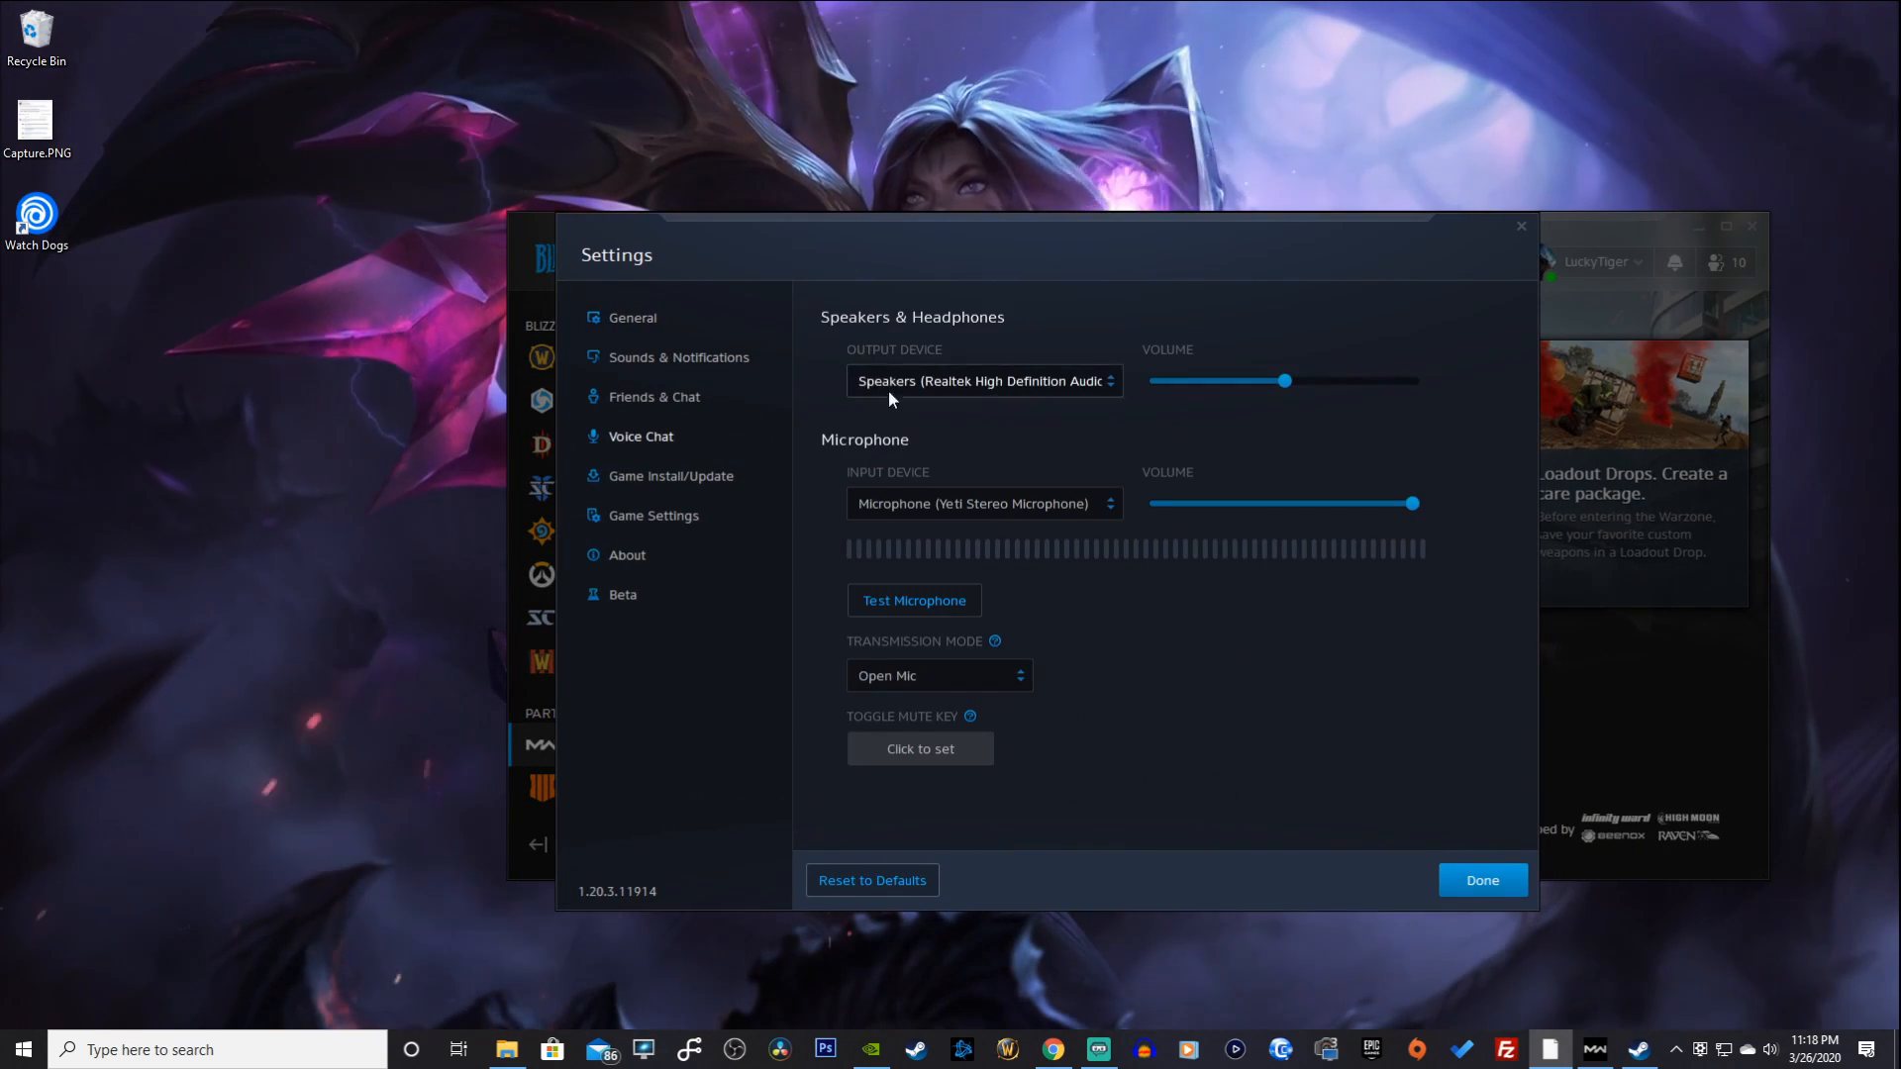
pyautogui.click(1025, 380)
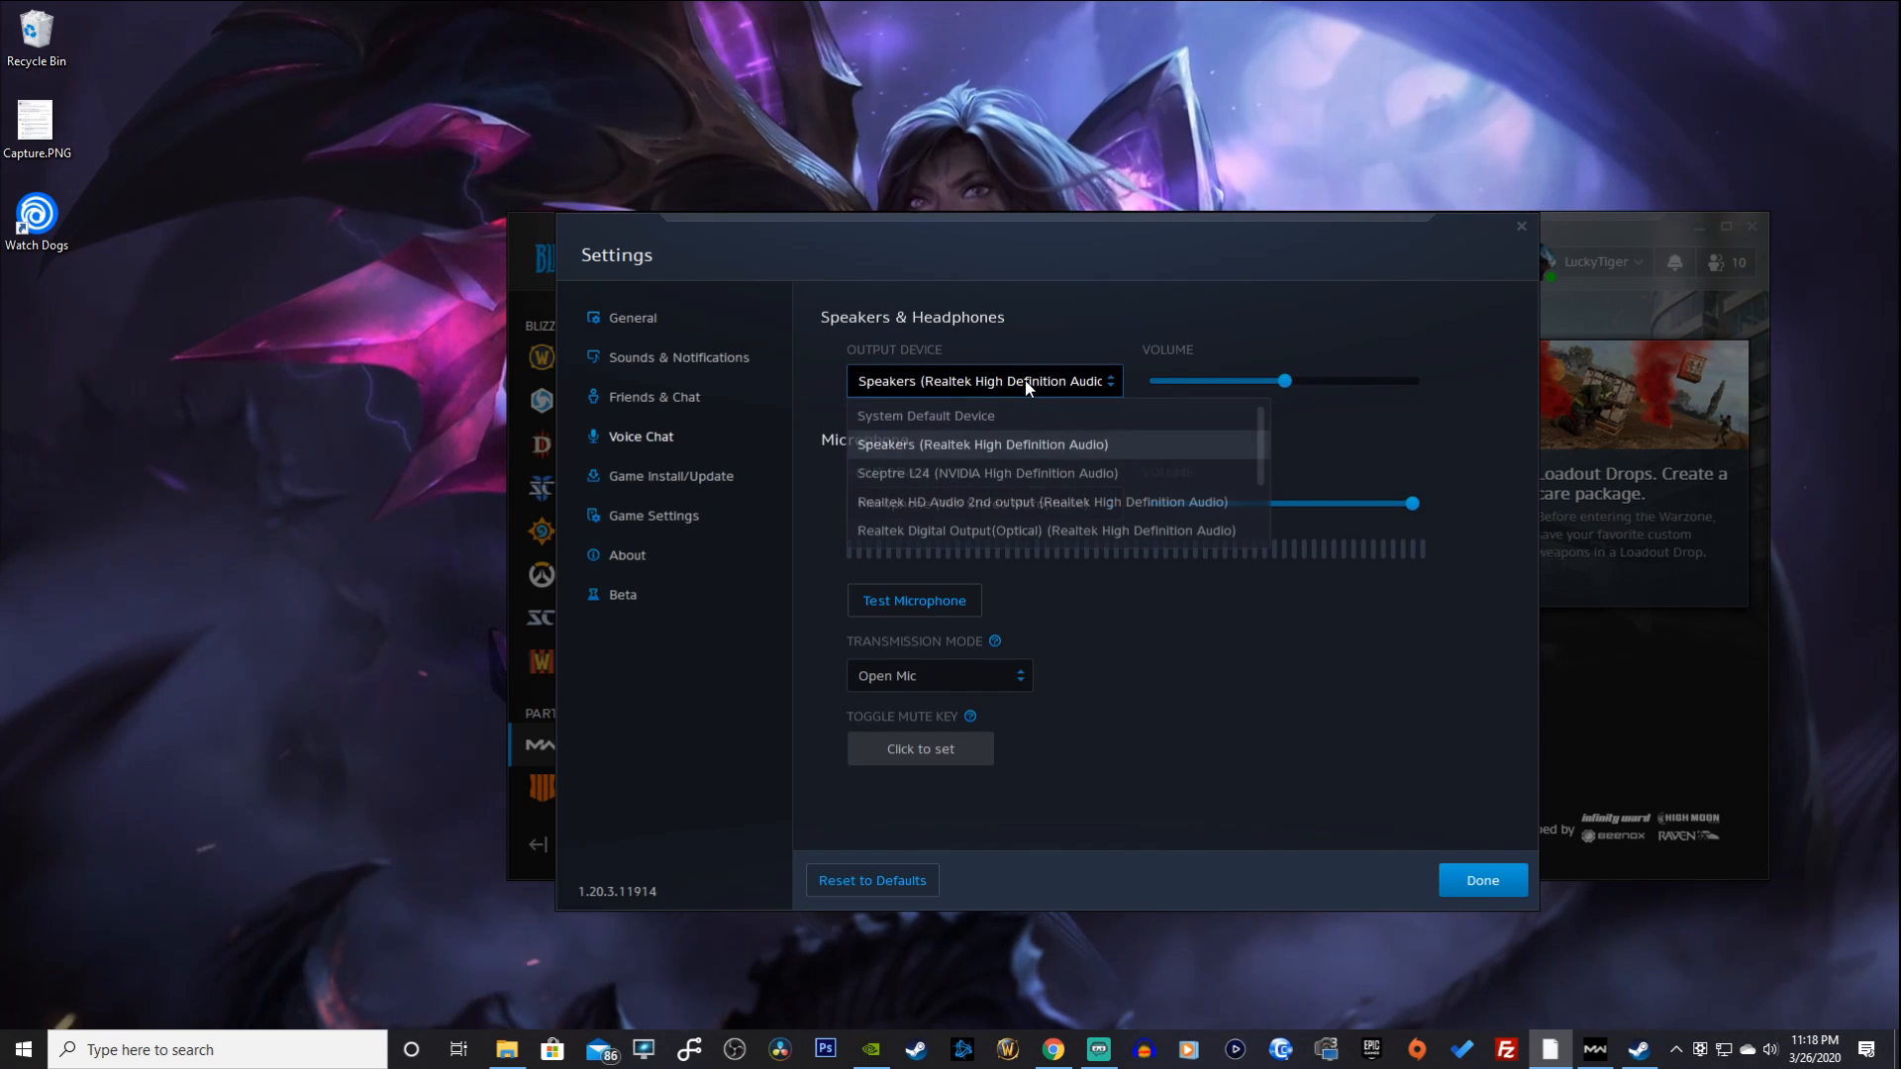
pyautogui.click(1060, 444)
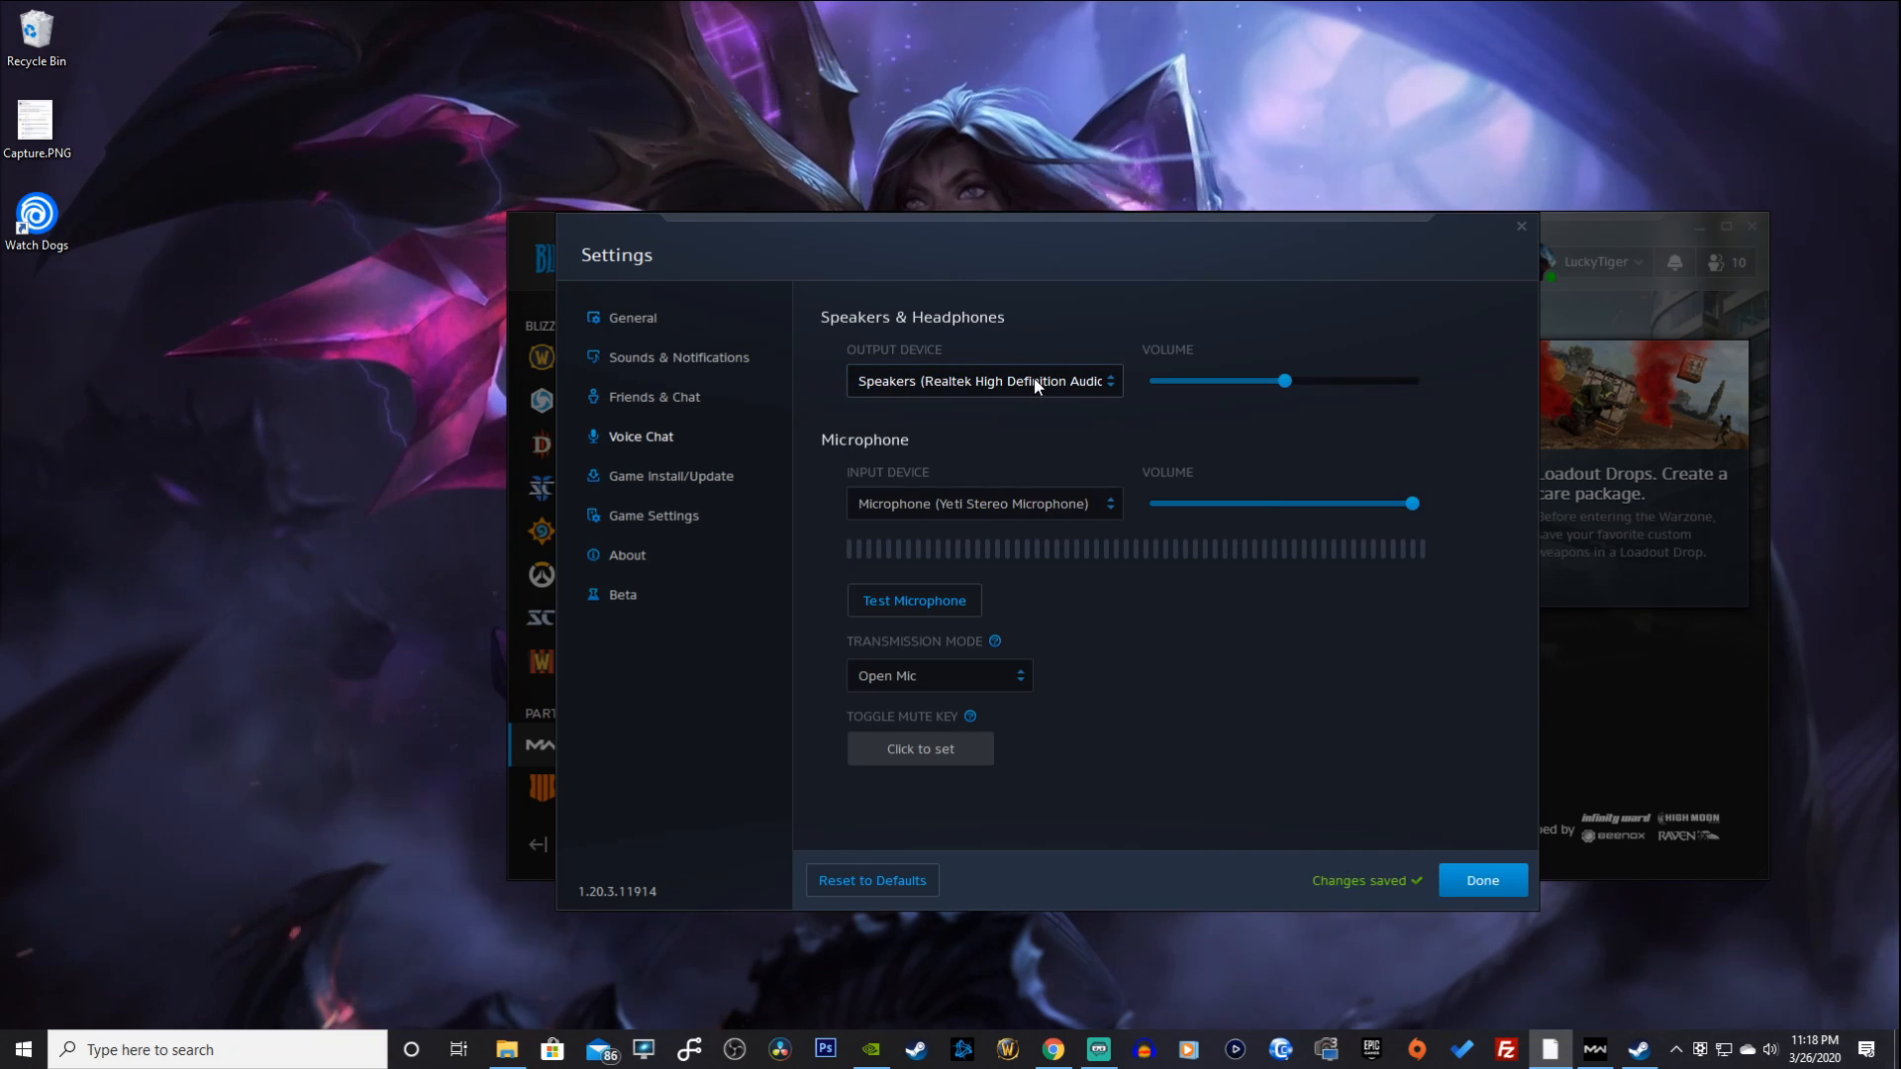
# Step: Set the input device to Microphone (Yeti Stereo Microphone), then run and end a microphone test
pyautogui.click(1052, 503)
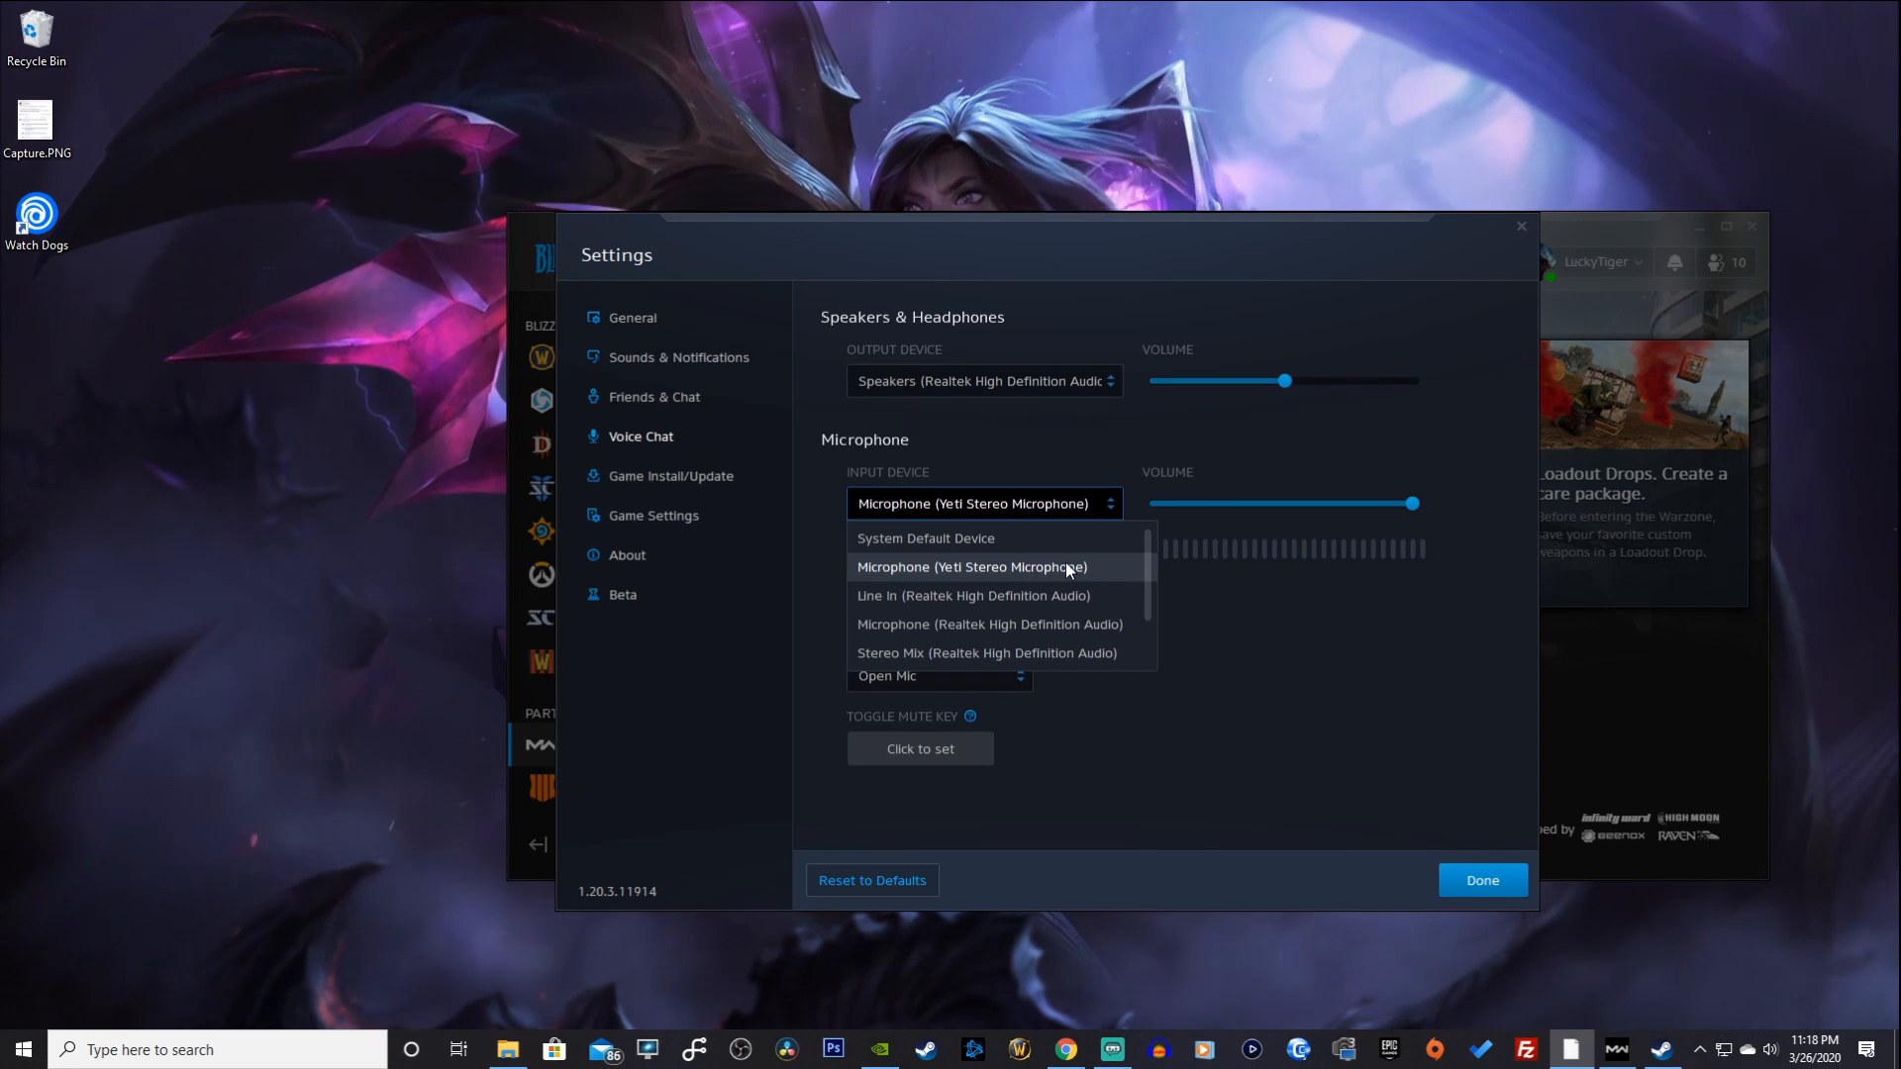
pyautogui.click(1079, 567)
pyautogui.click(965, 614)
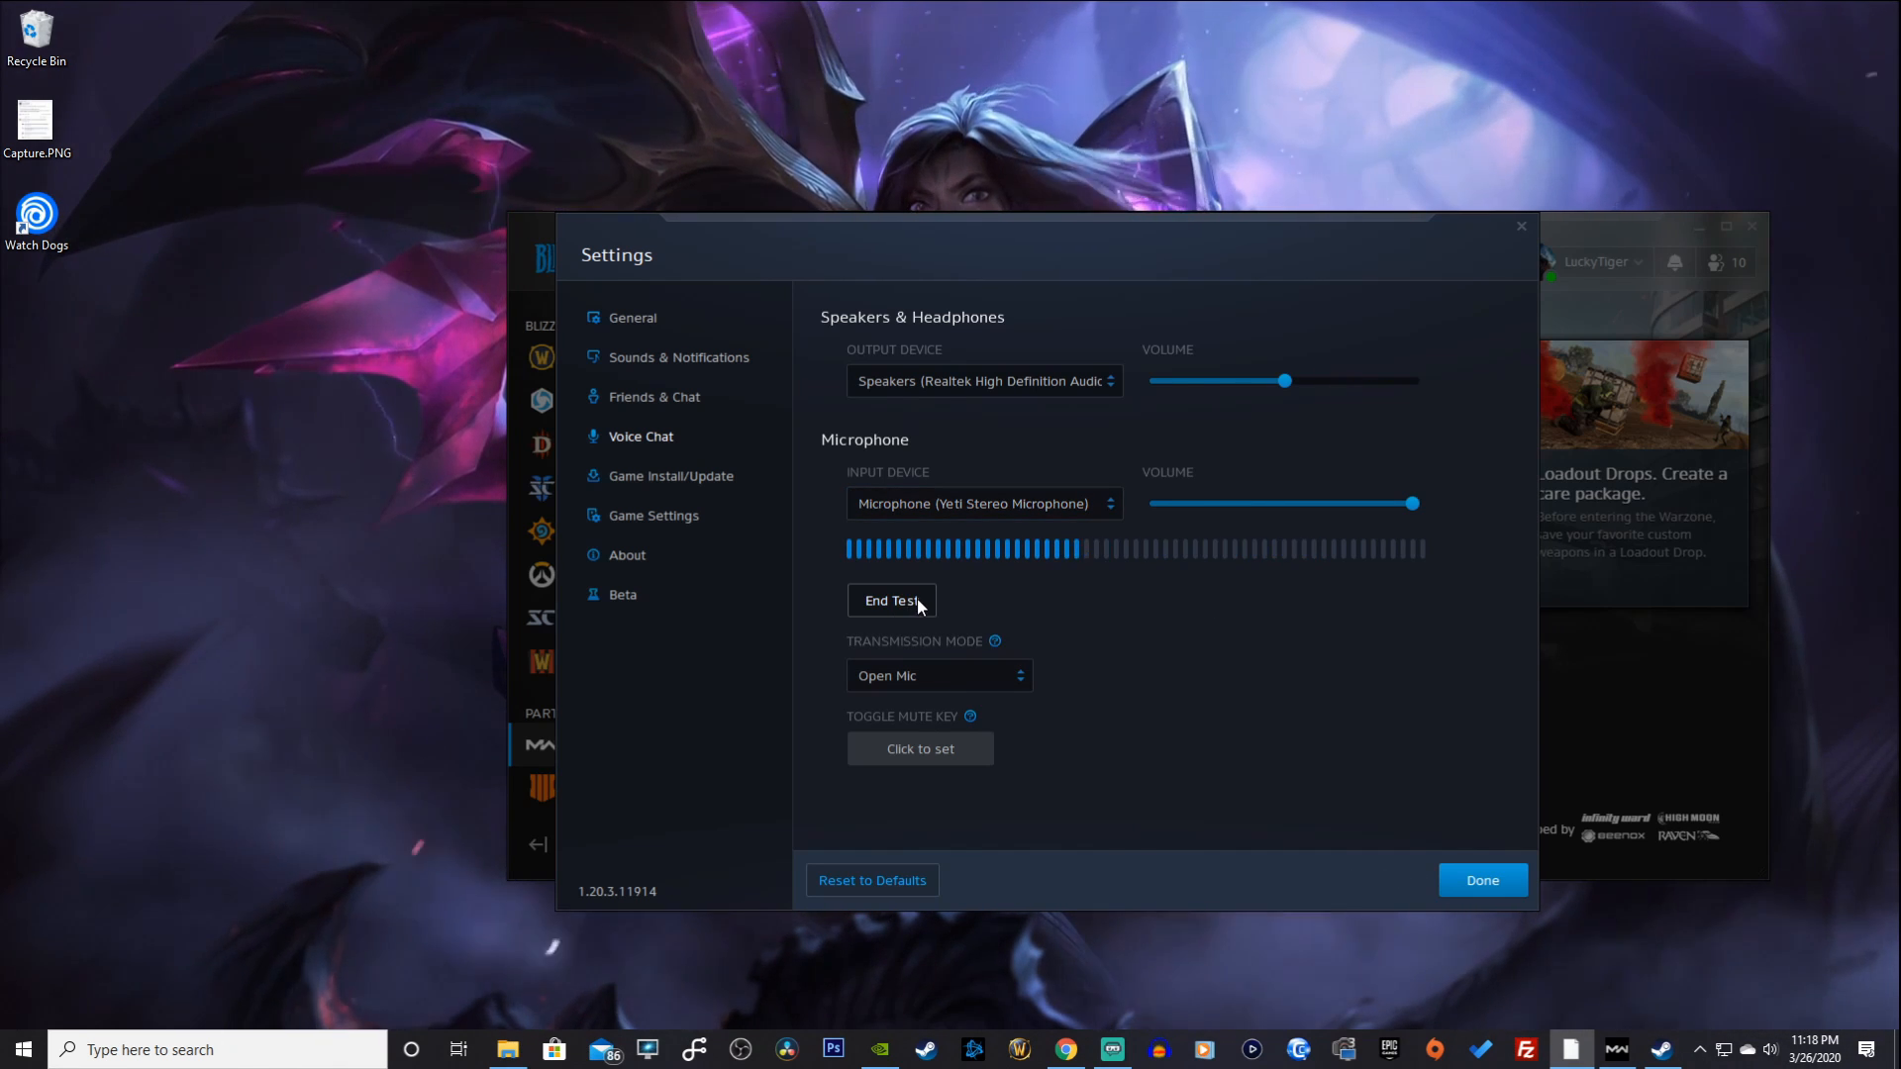
pyautogui.click(917, 600)
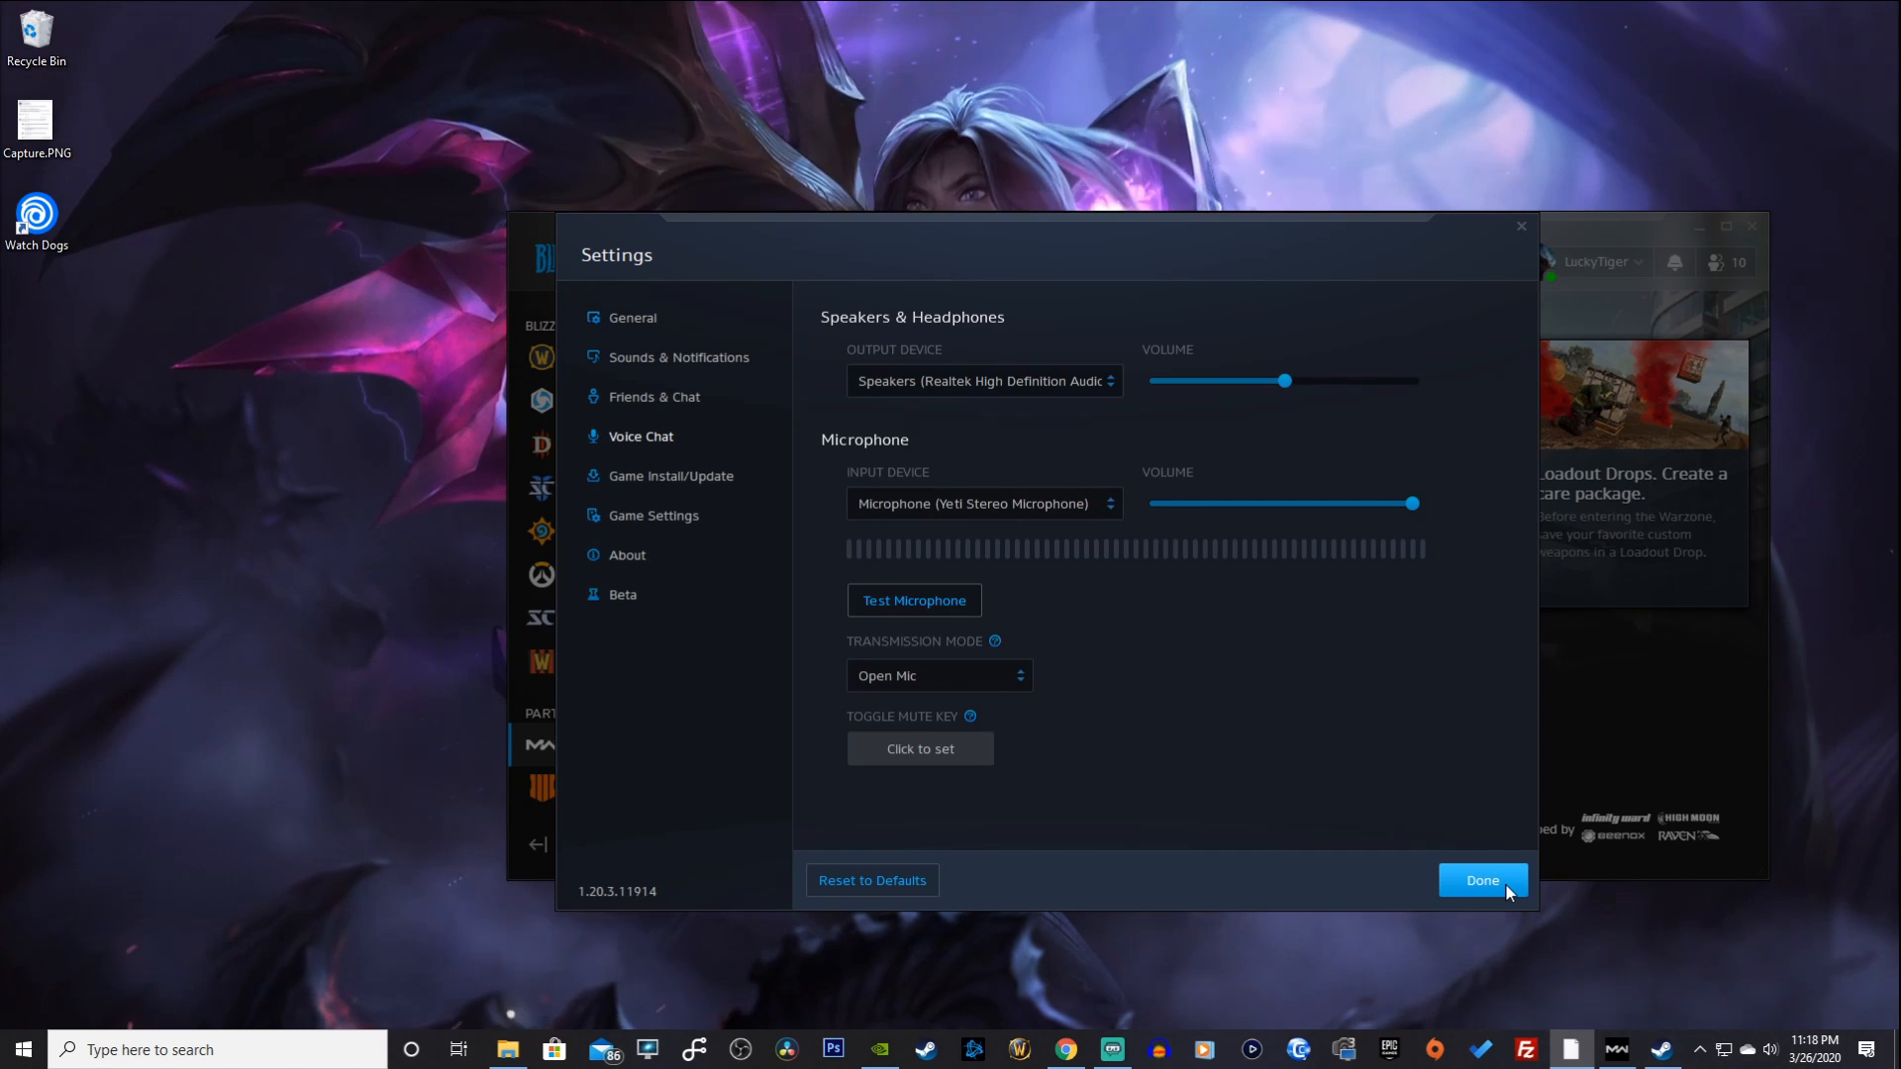
# Step: Set the transmission mode to Open Mic and finish the launcher settings
pyautogui.click(1012, 675)
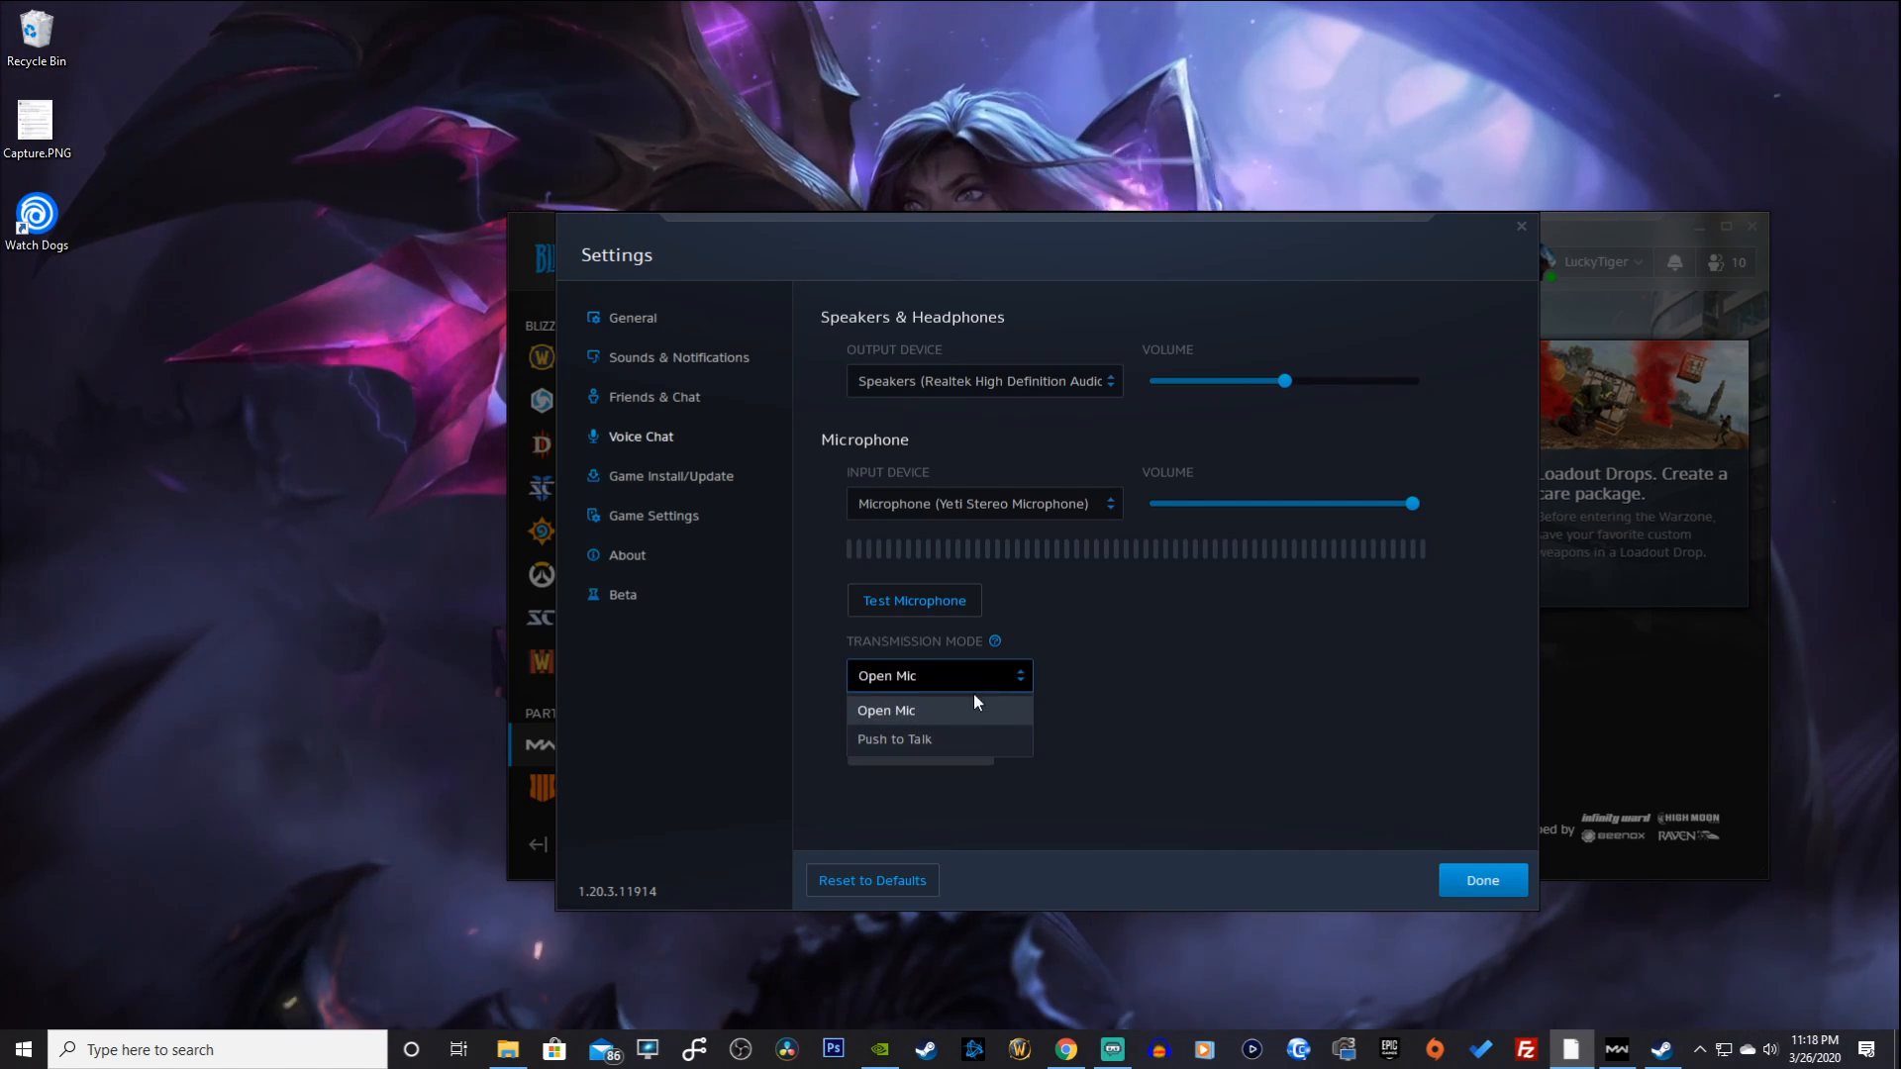
pyautogui.click(923, 709)
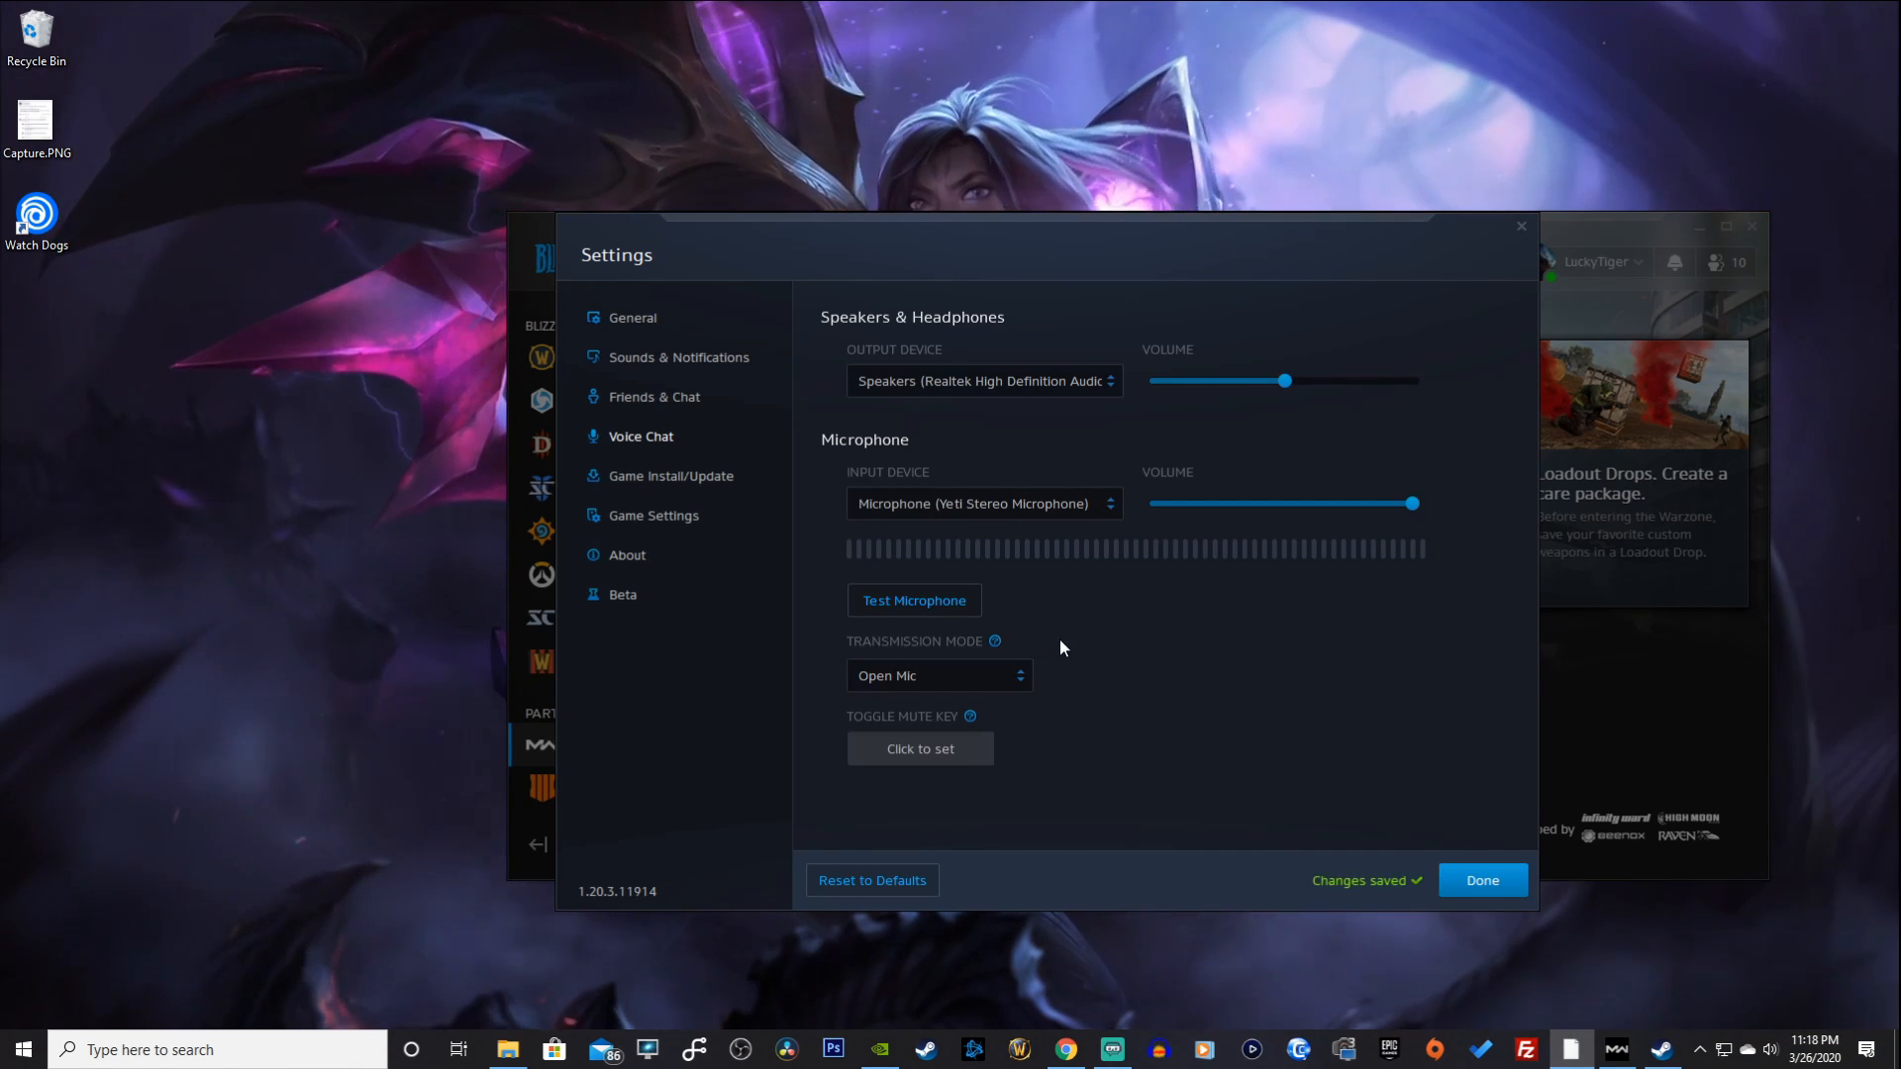
pyautogui.click(1485, 880)
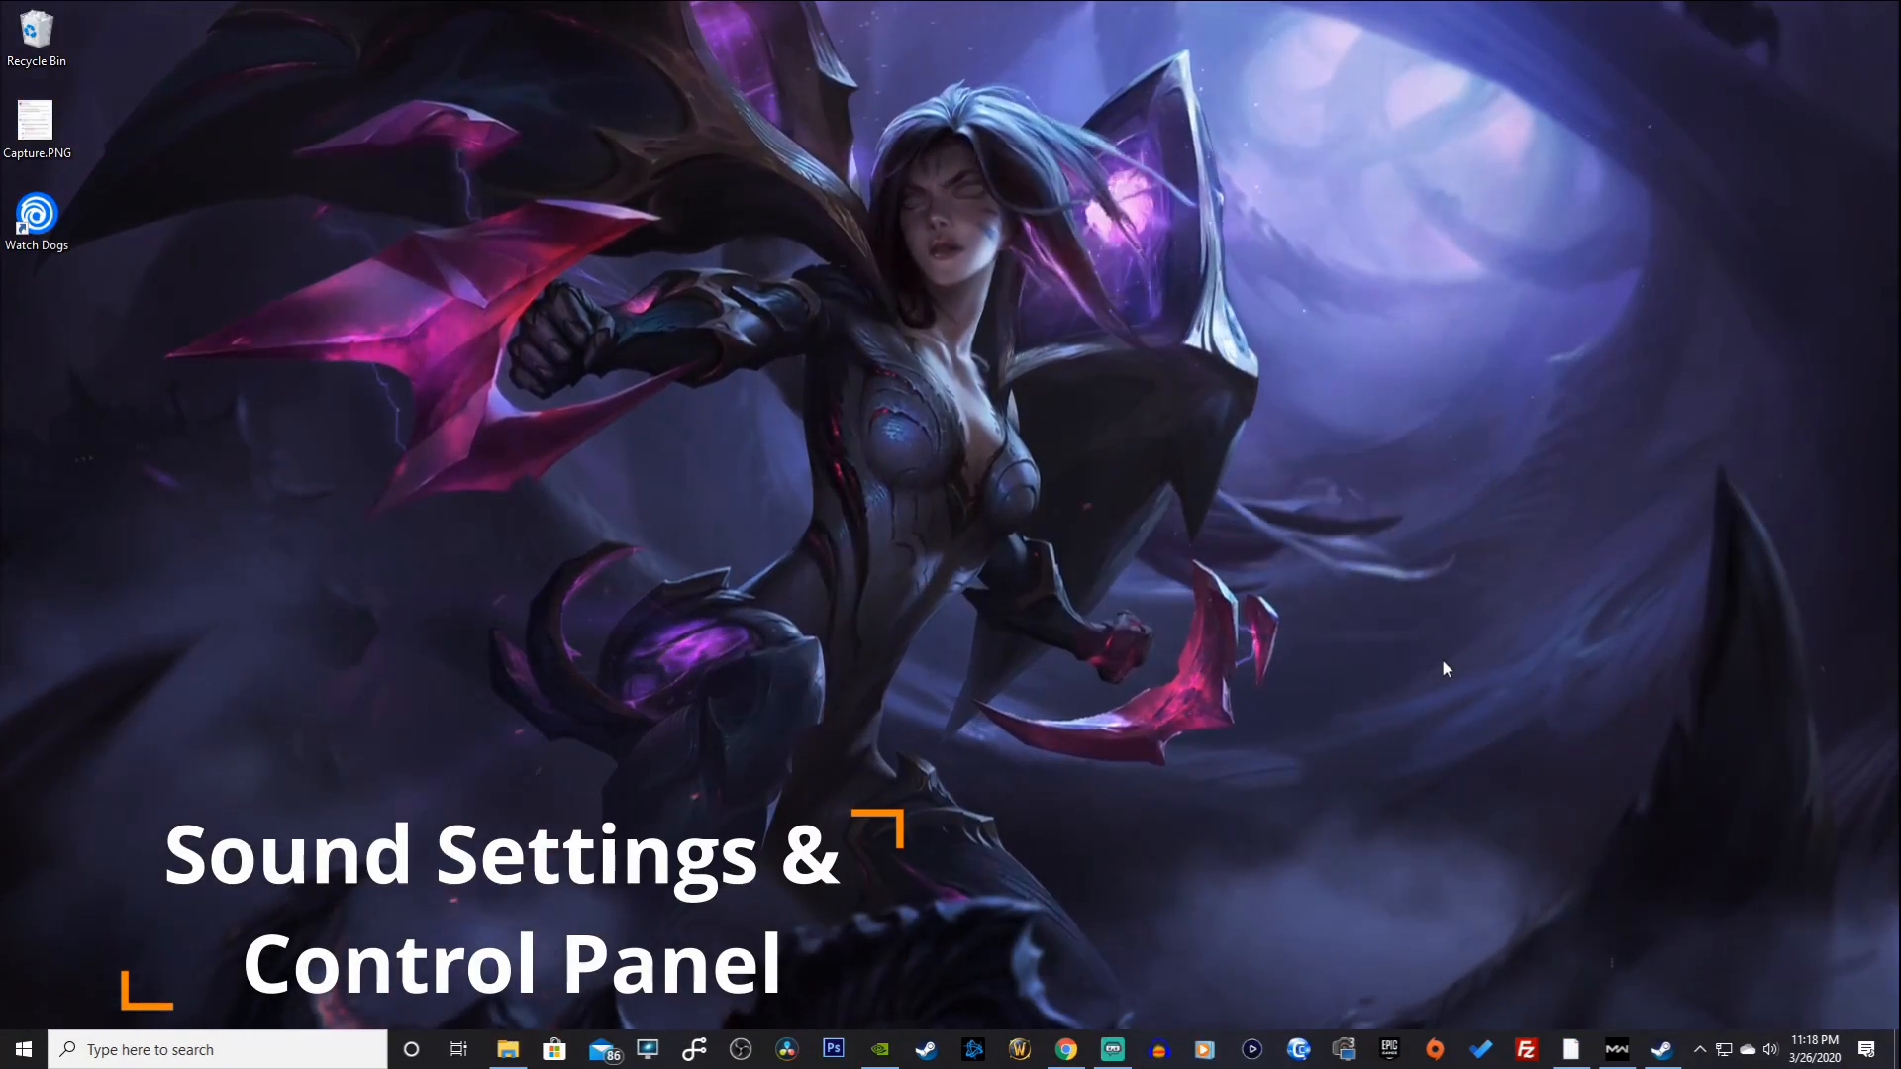
# Step: Open the Windows Sound settings and check the available output devices, keeping the Realtek speakers selected
pyautogui.rightClick(1770, 1051)
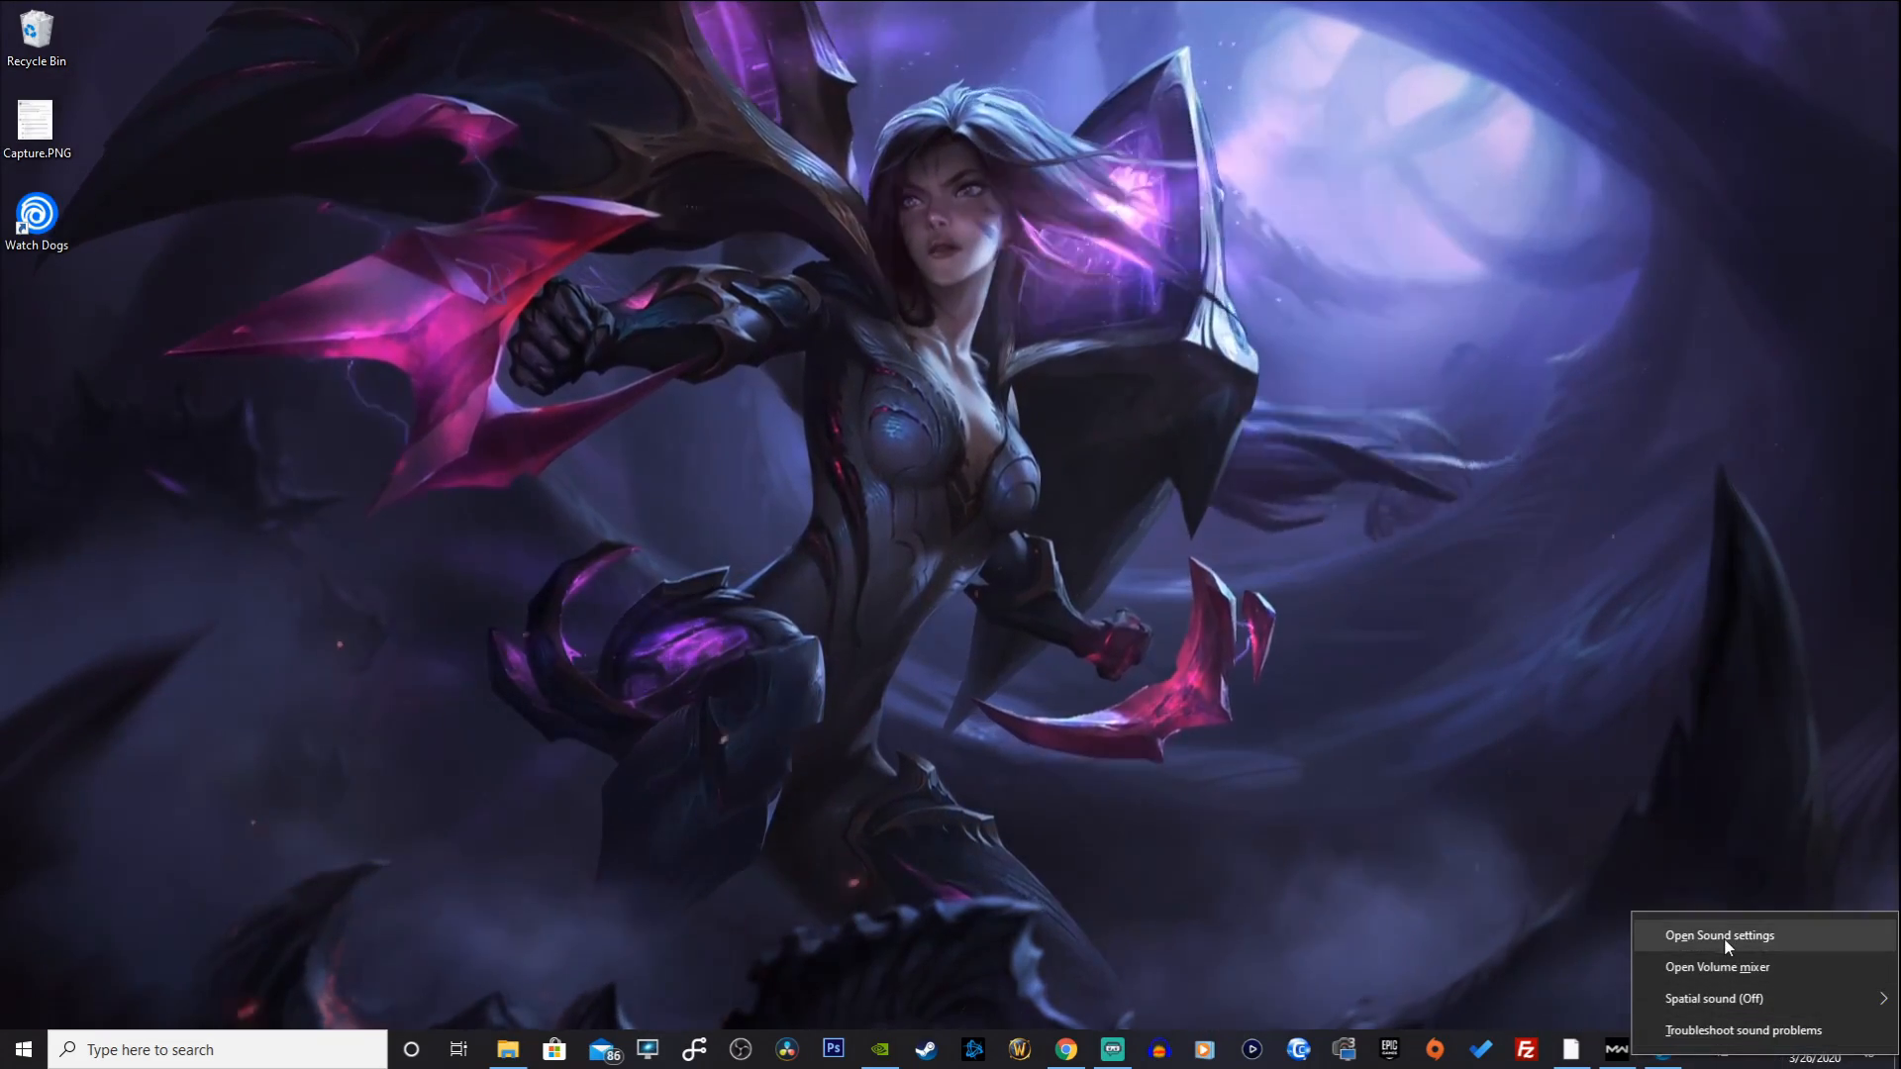
pyautogui.click(1725, 939)
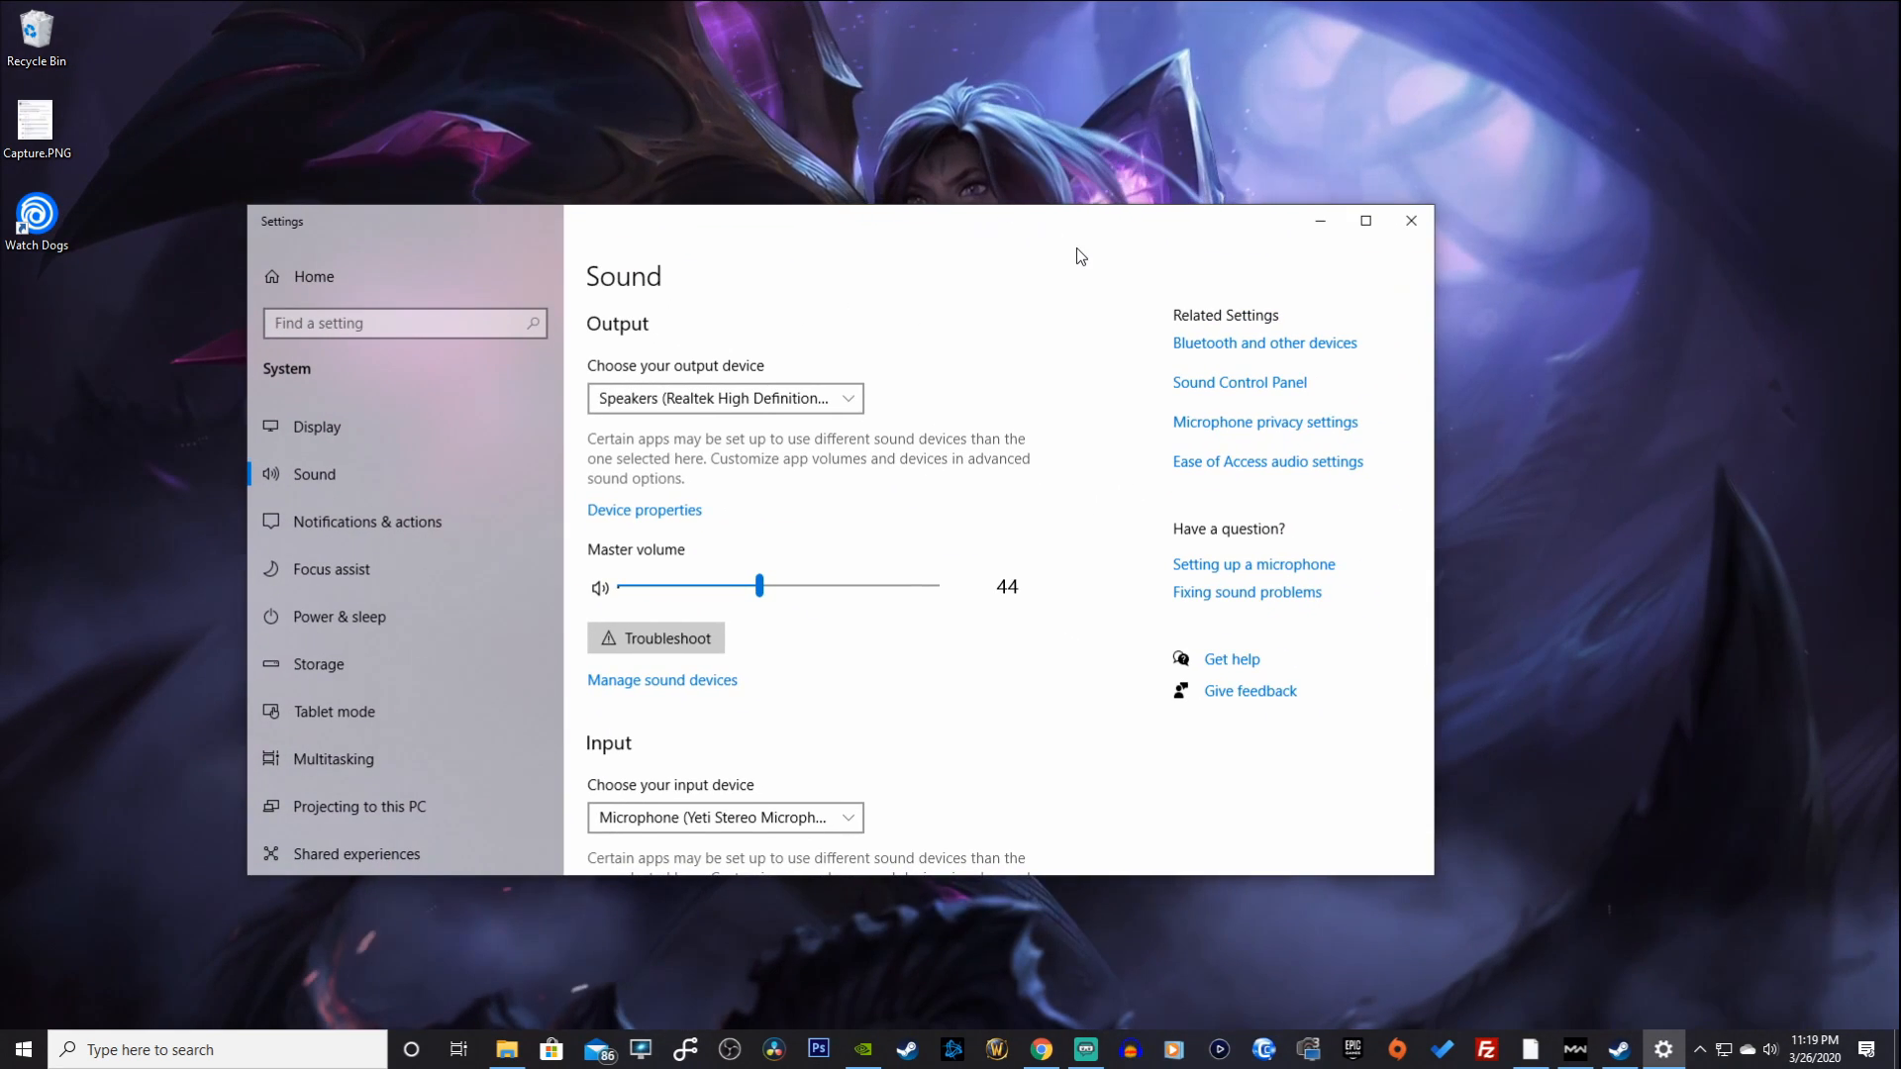
pyautogui.click(639, 406)
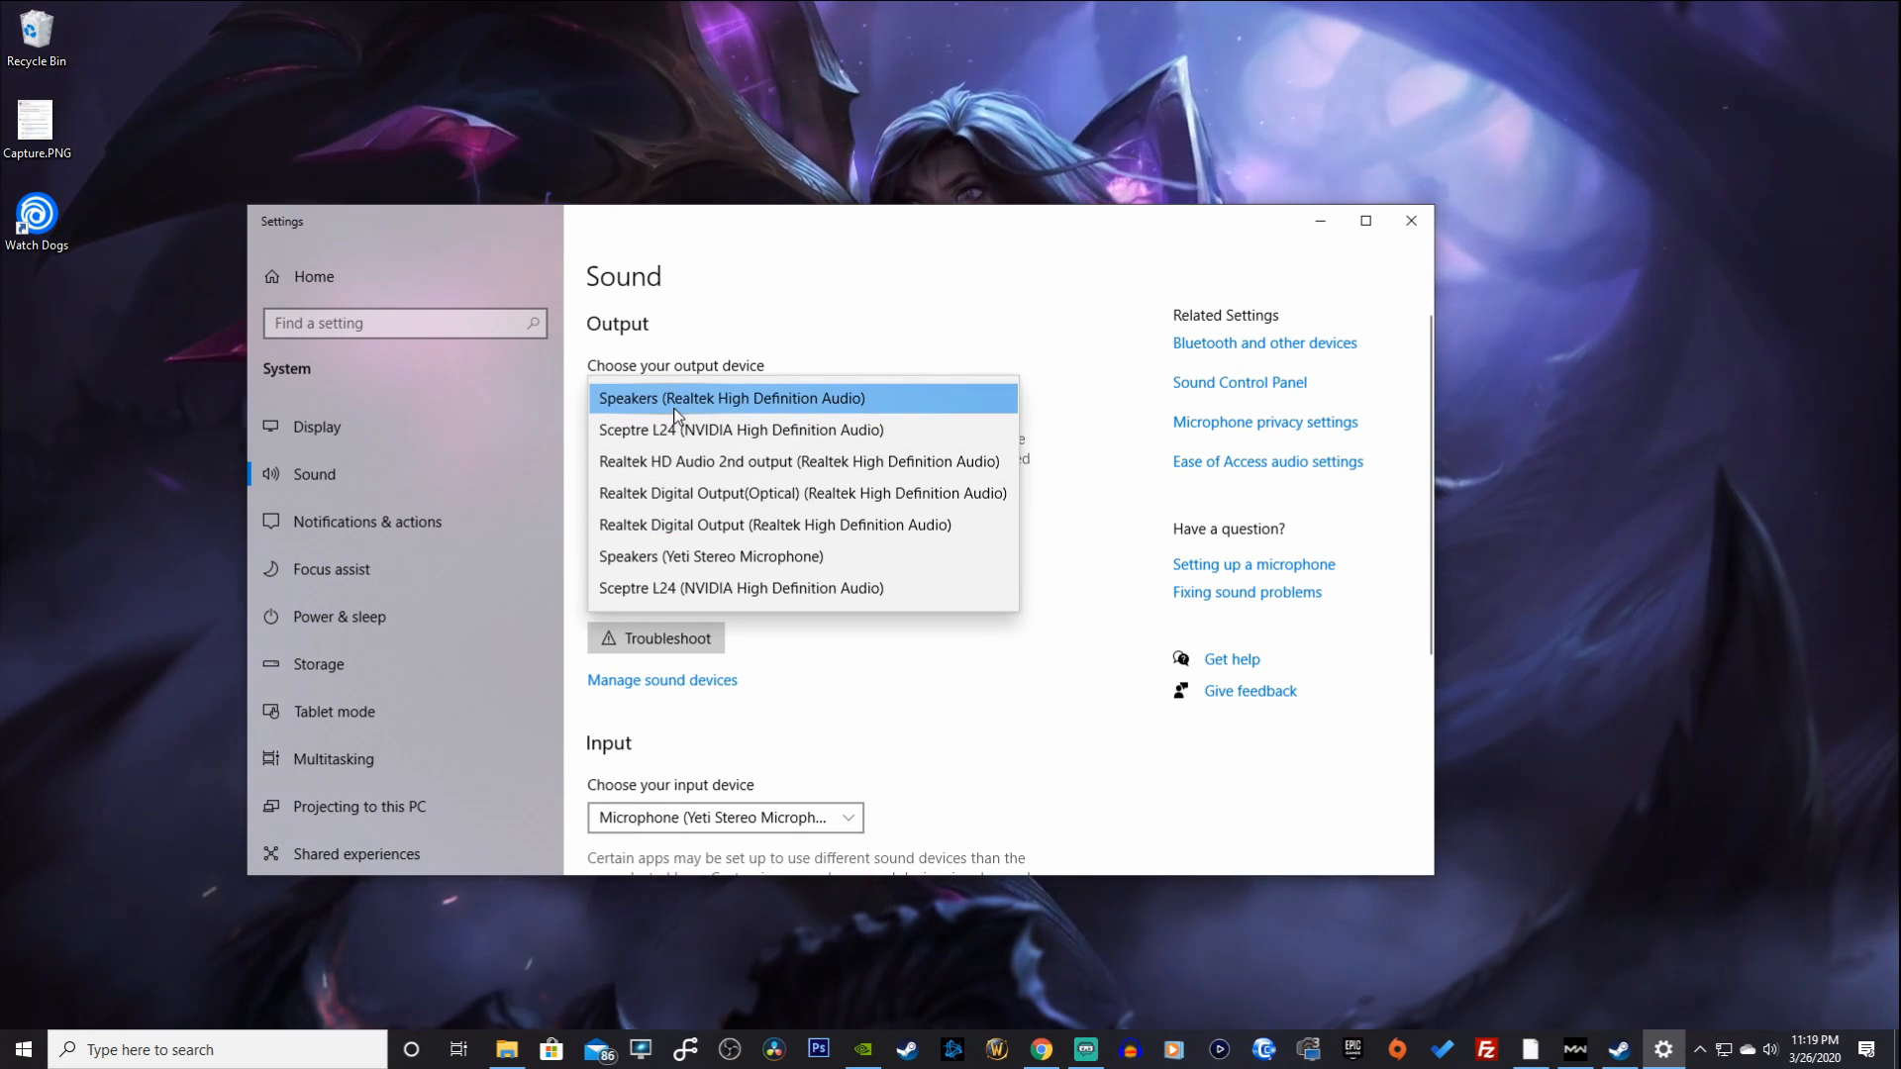
pyautogui.click(842, 343)
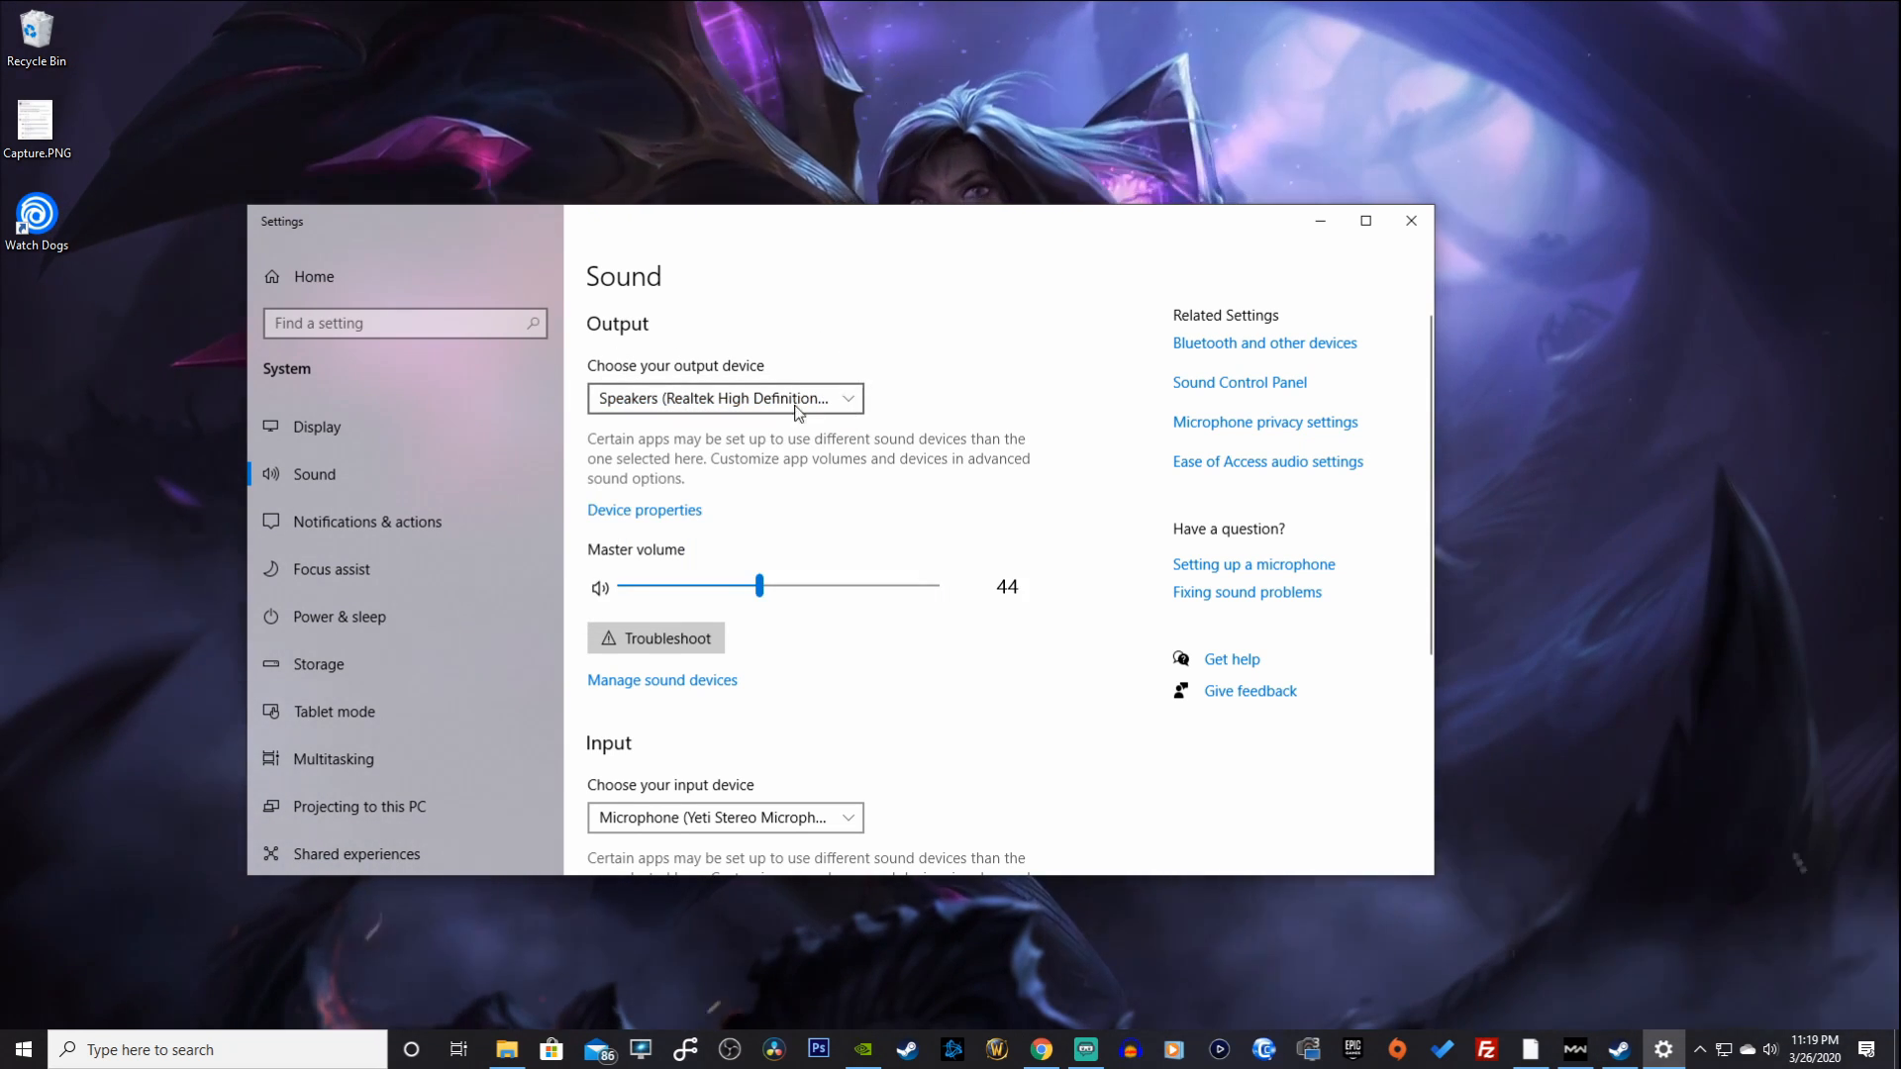
# Step: Choose Microphone (Yeti Stereo Microphone) as the Windows input device
pyautogui.scroll(-4, 797, 408)
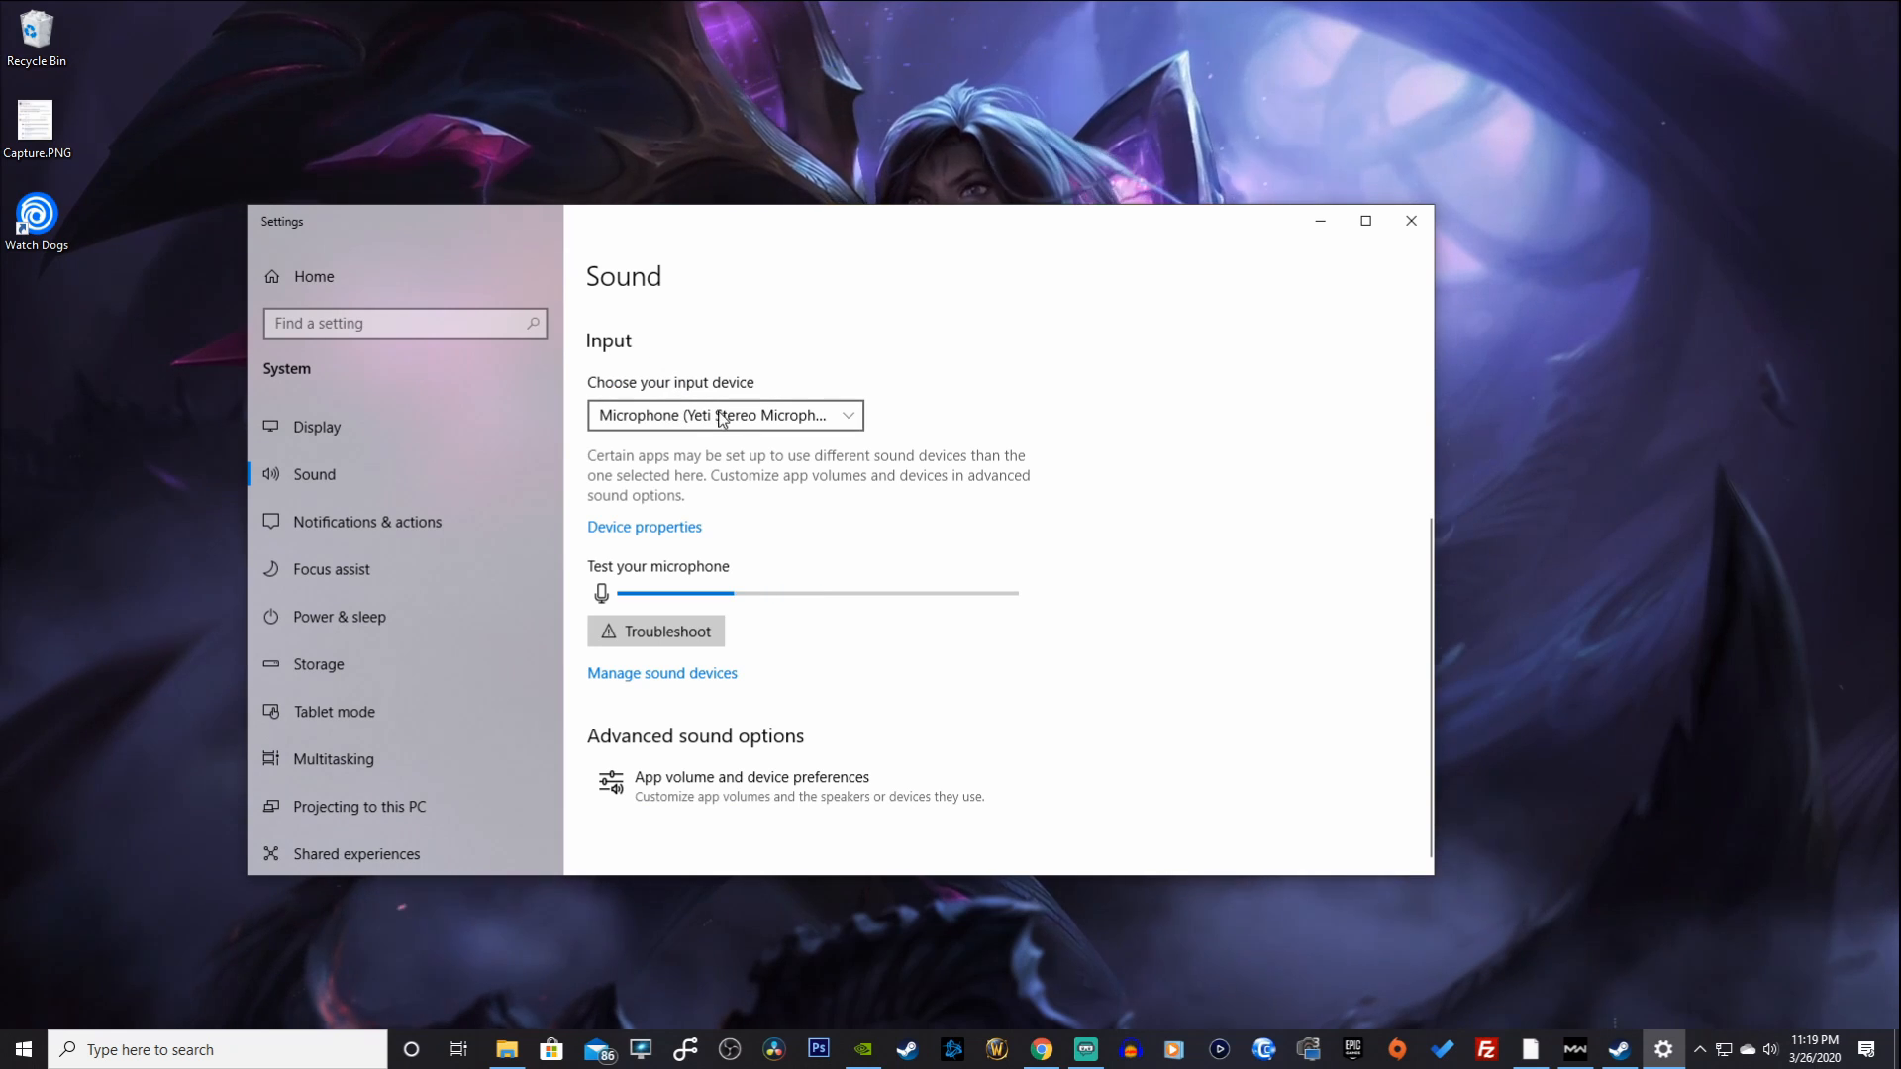
pyautogui.click(852, 414)
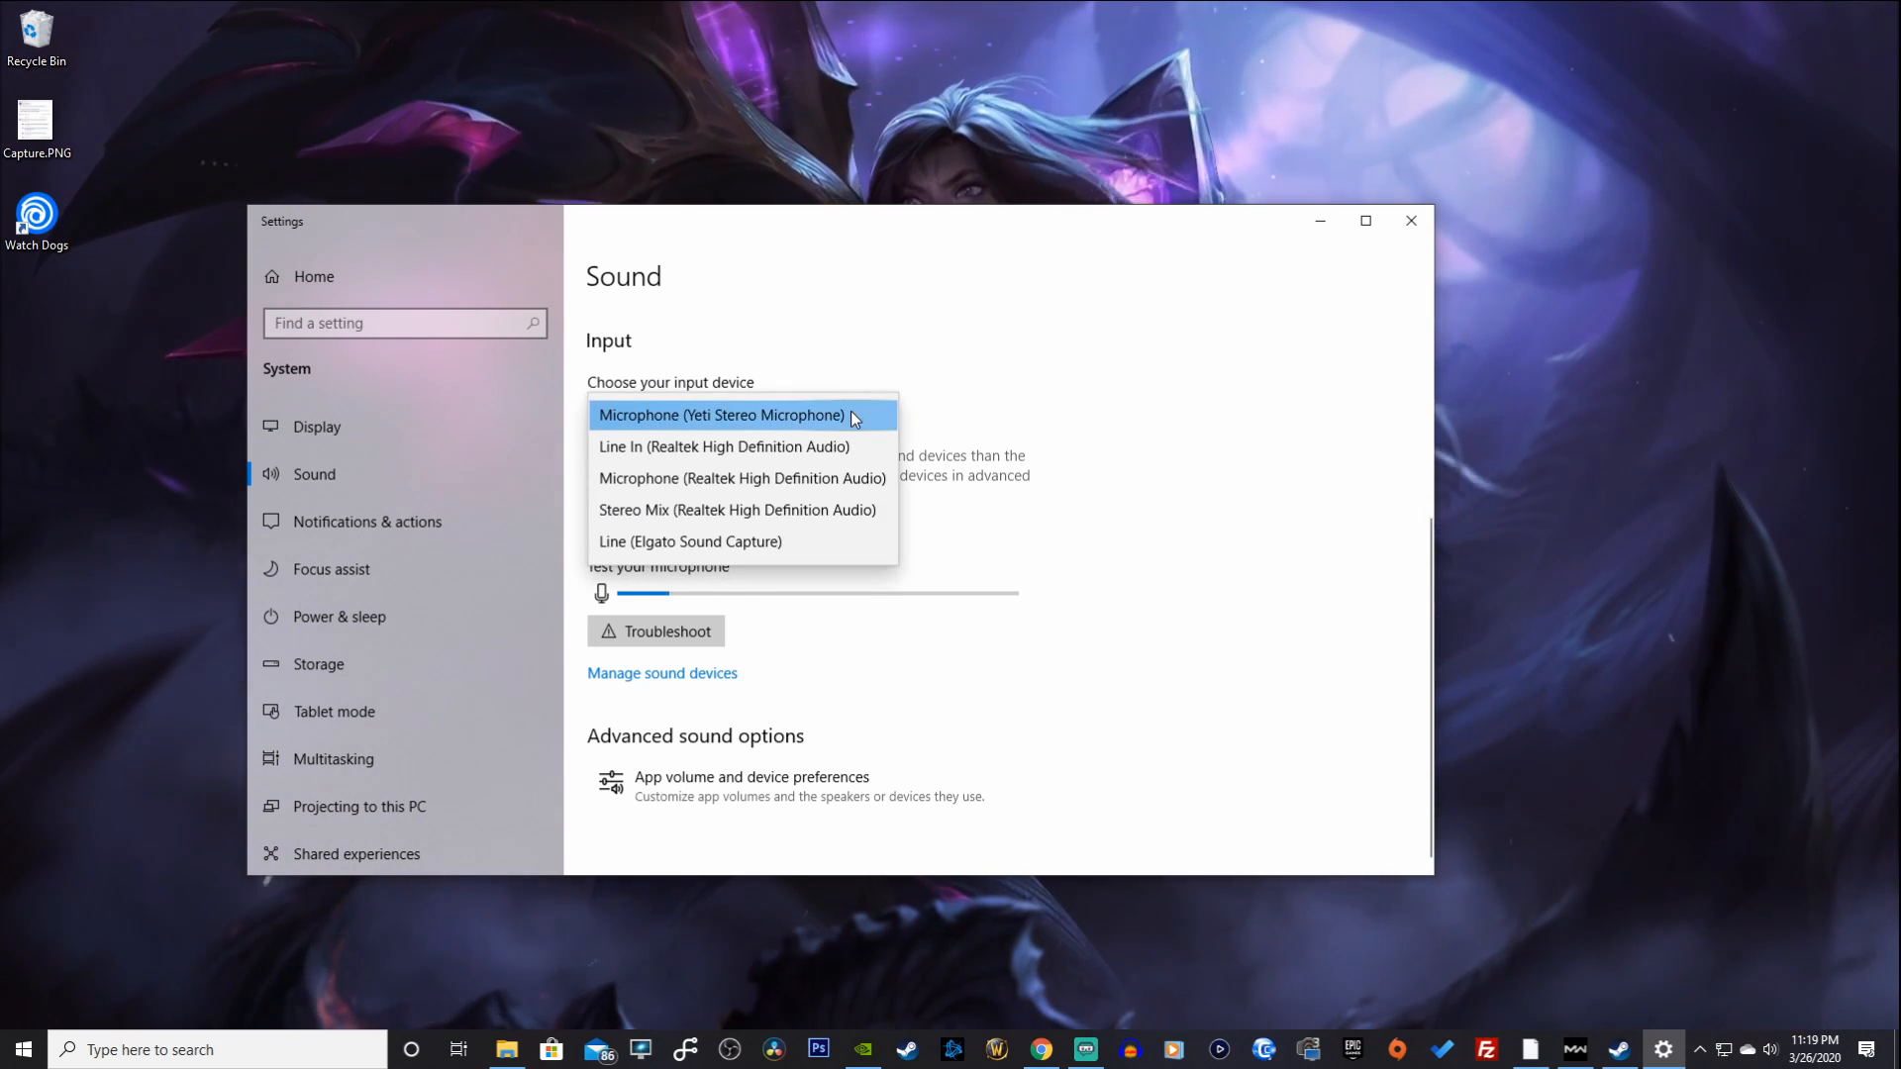
pyautogui.click(852, 415)
# Step: Open the Sound Control Panel, minimize the Settings window and move the Sound dialog toward the middle of the desktop
pyautogui.scroll(5, 1029, 478)
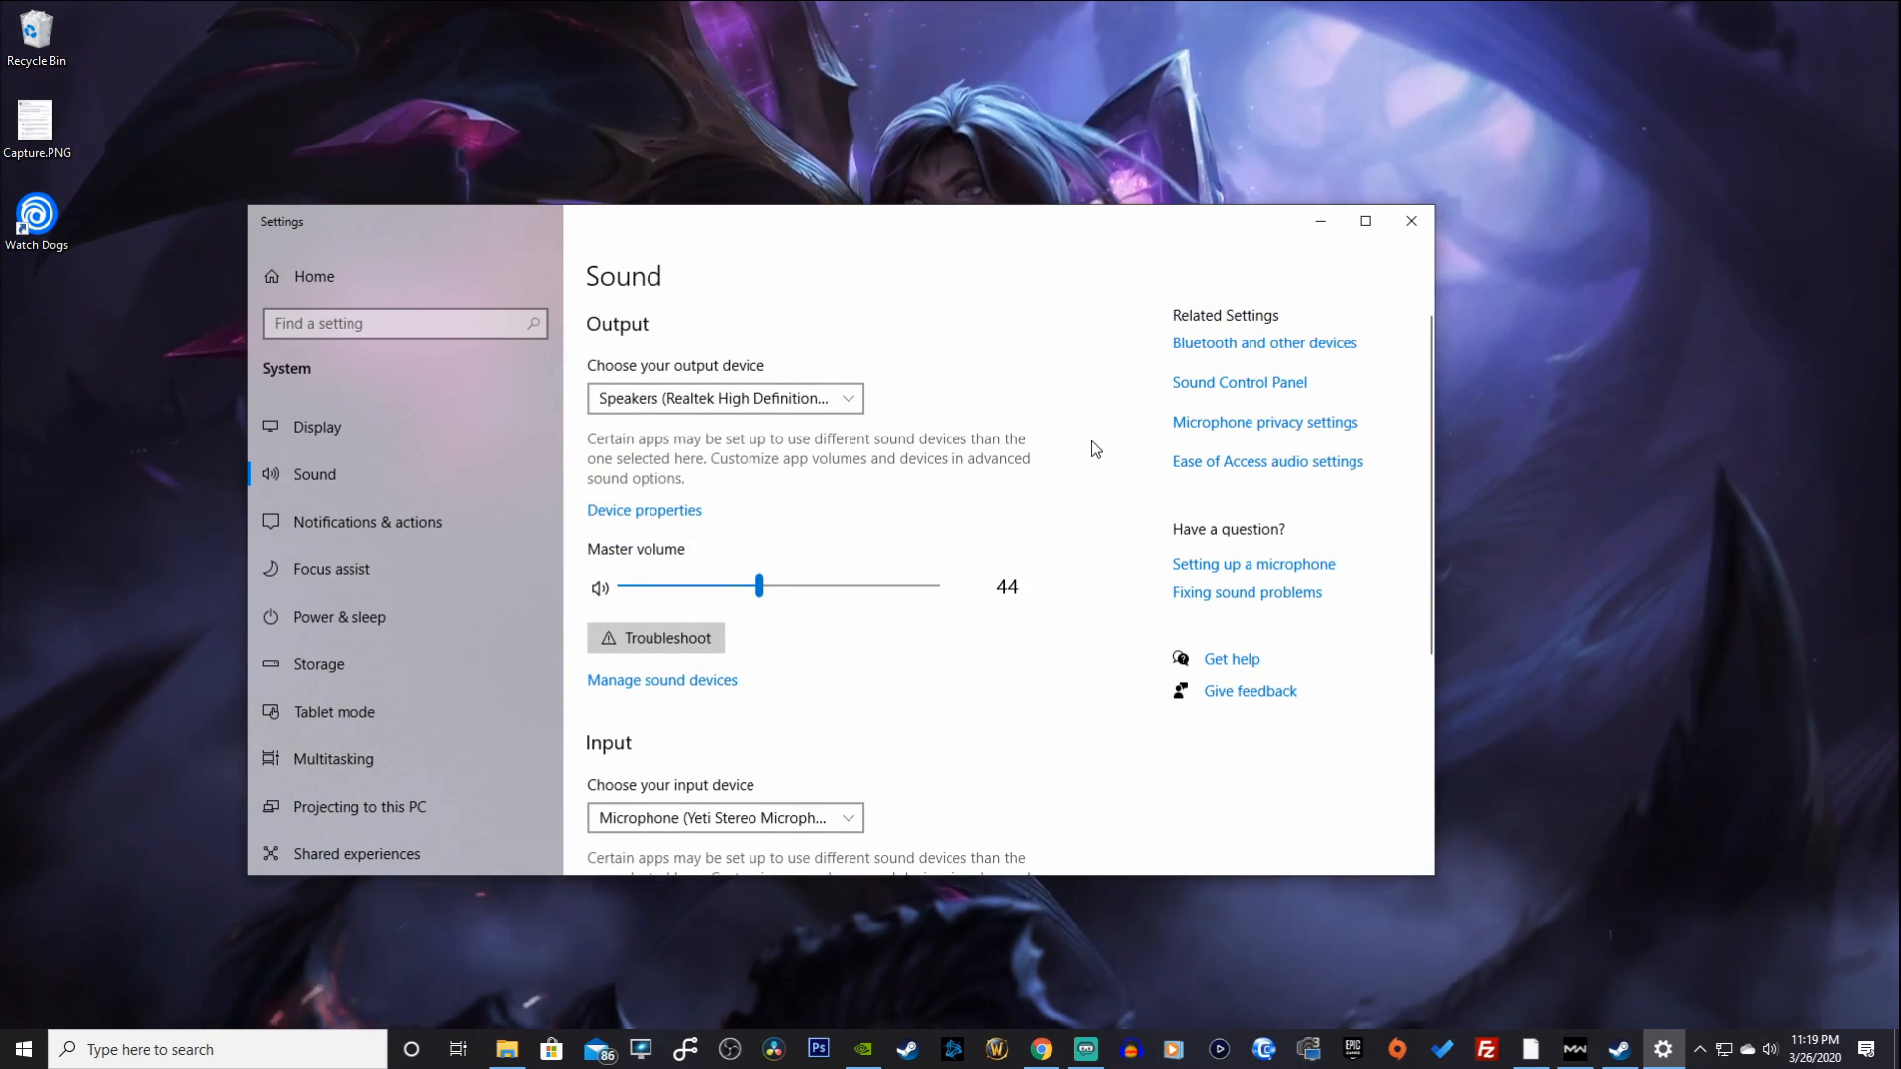
pyautogui.click(1223, 387)
pyautogui.click(1323, 221)
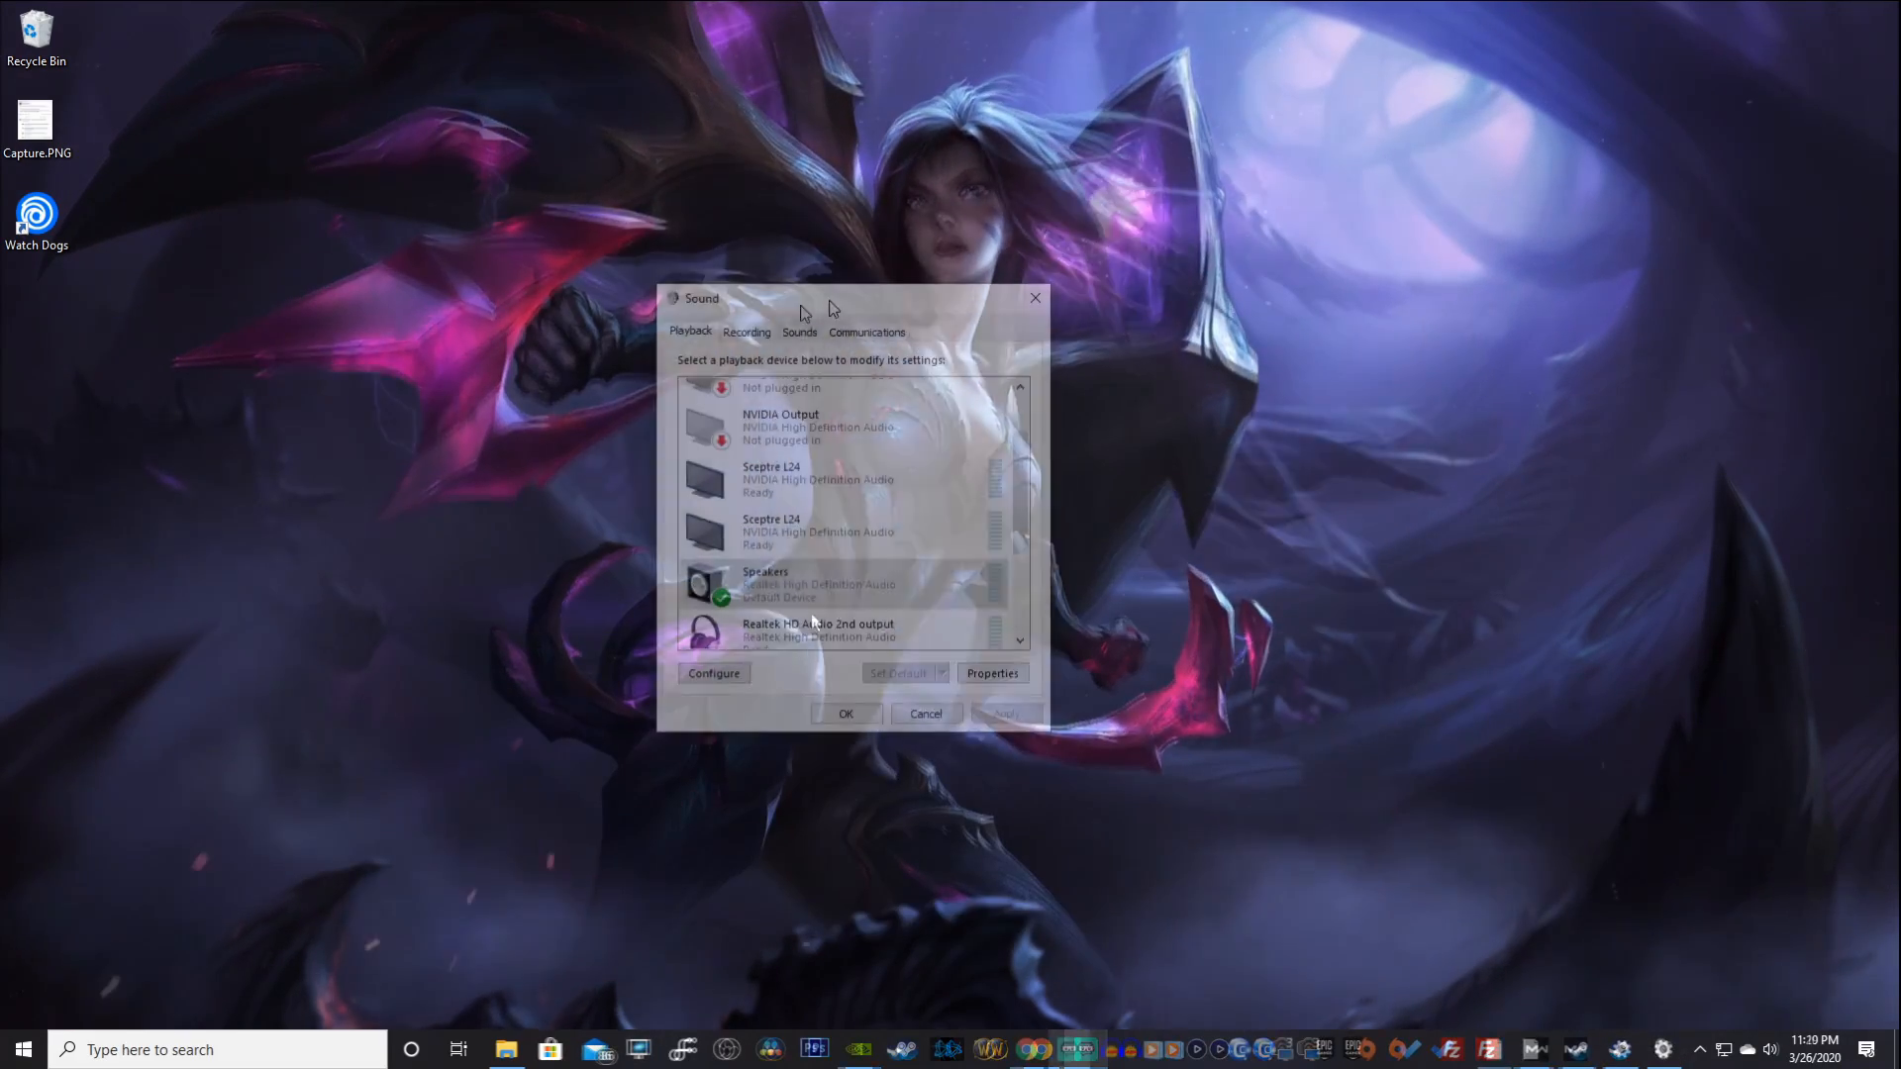
pyautogui.moveTo(830, 302); pyautogui.dragTo(884, 328)
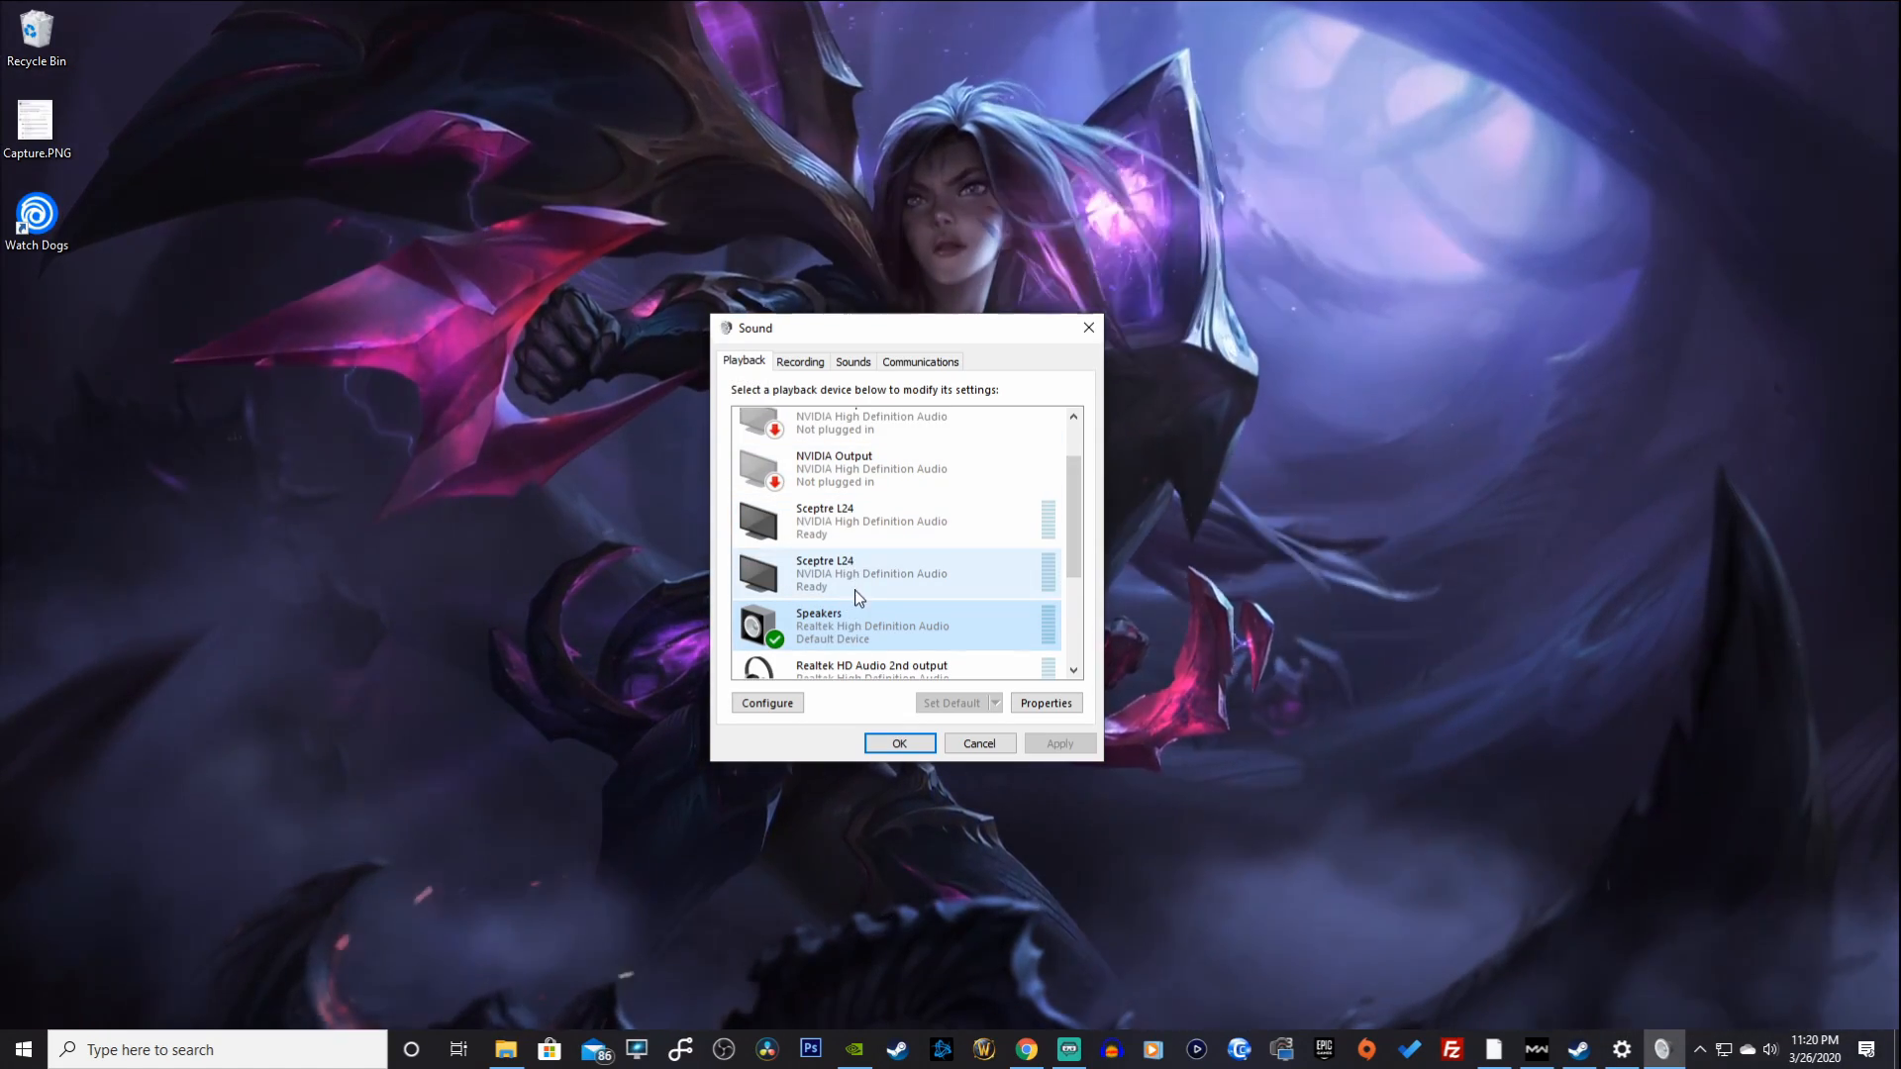
# Step: Examine the playback devices and the options available for the Realtek Speakers
pyautogui.rightClick(843, 624)
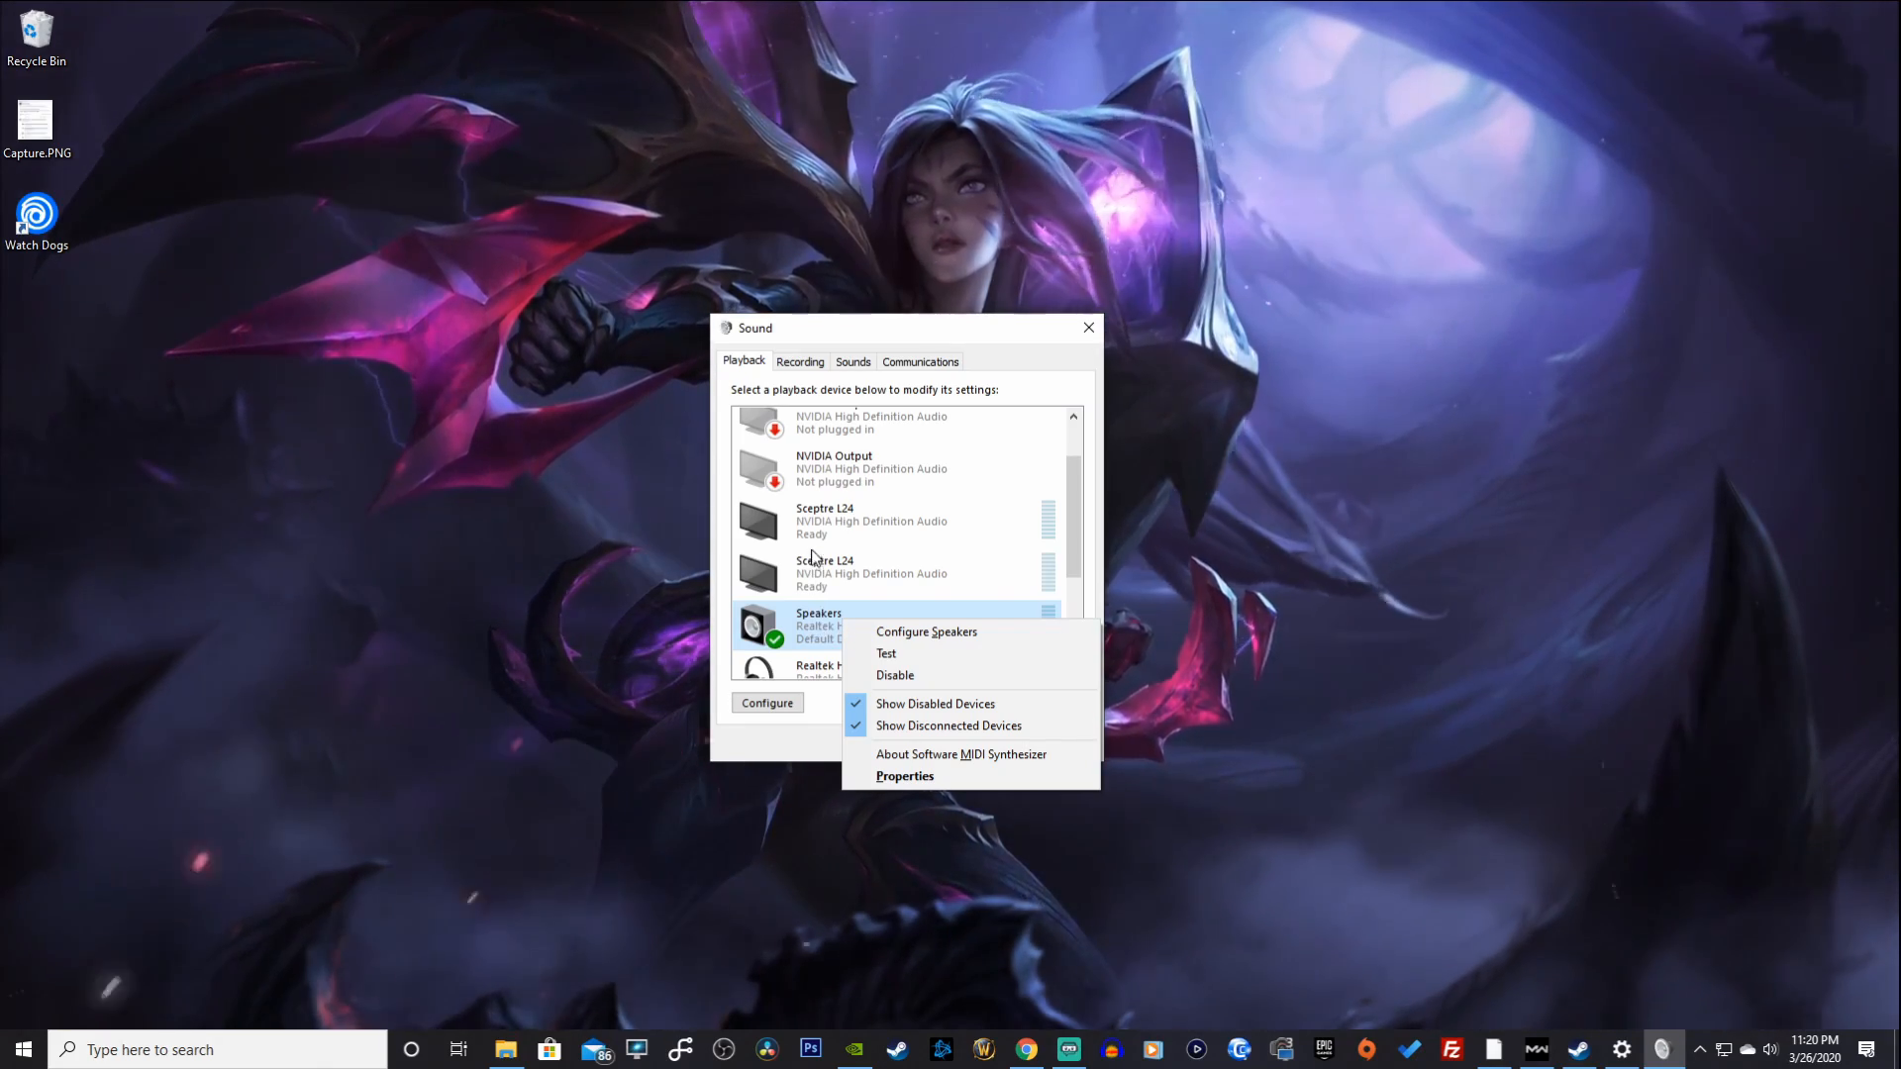
pyautogui.click(813, 629)
pyautogui.scroll(1, 832, 555)
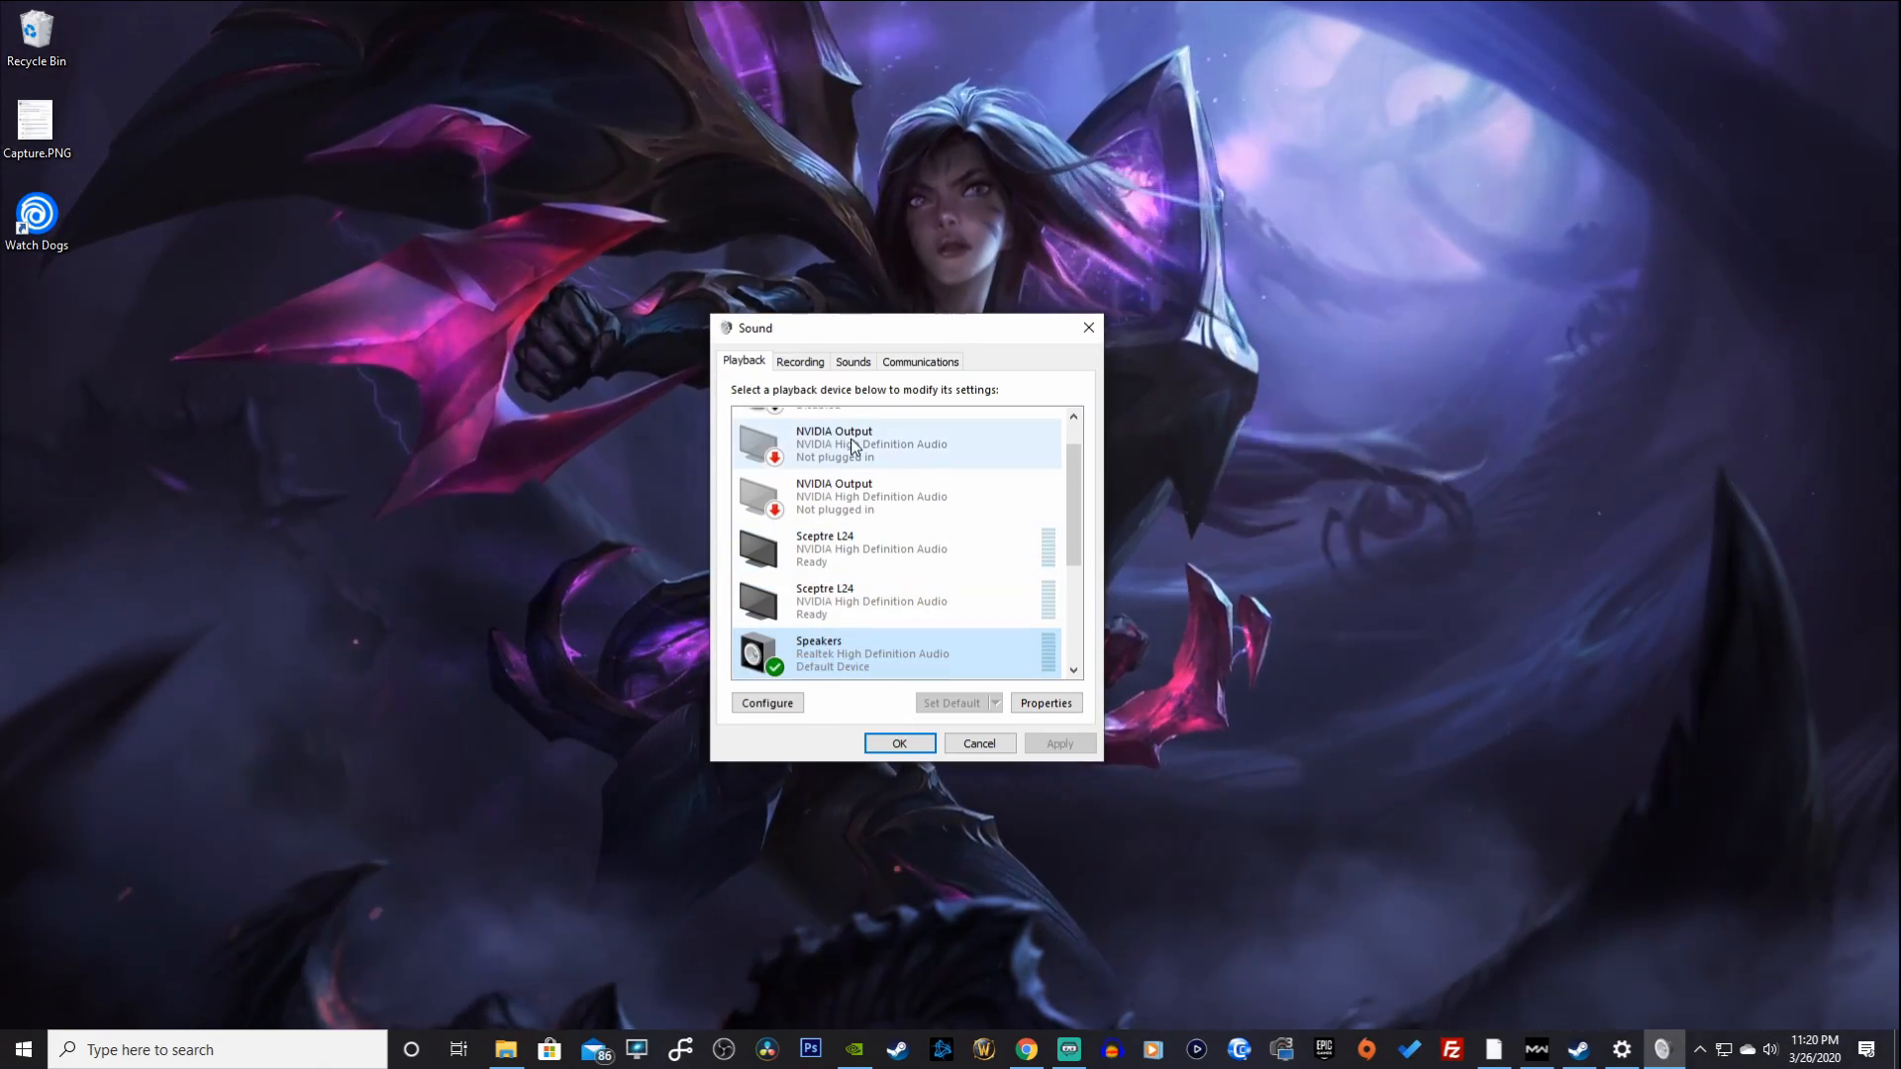
pyautogui.scroll(2, 831, 543)
pyautogui.scroll(-3, 896, 555)
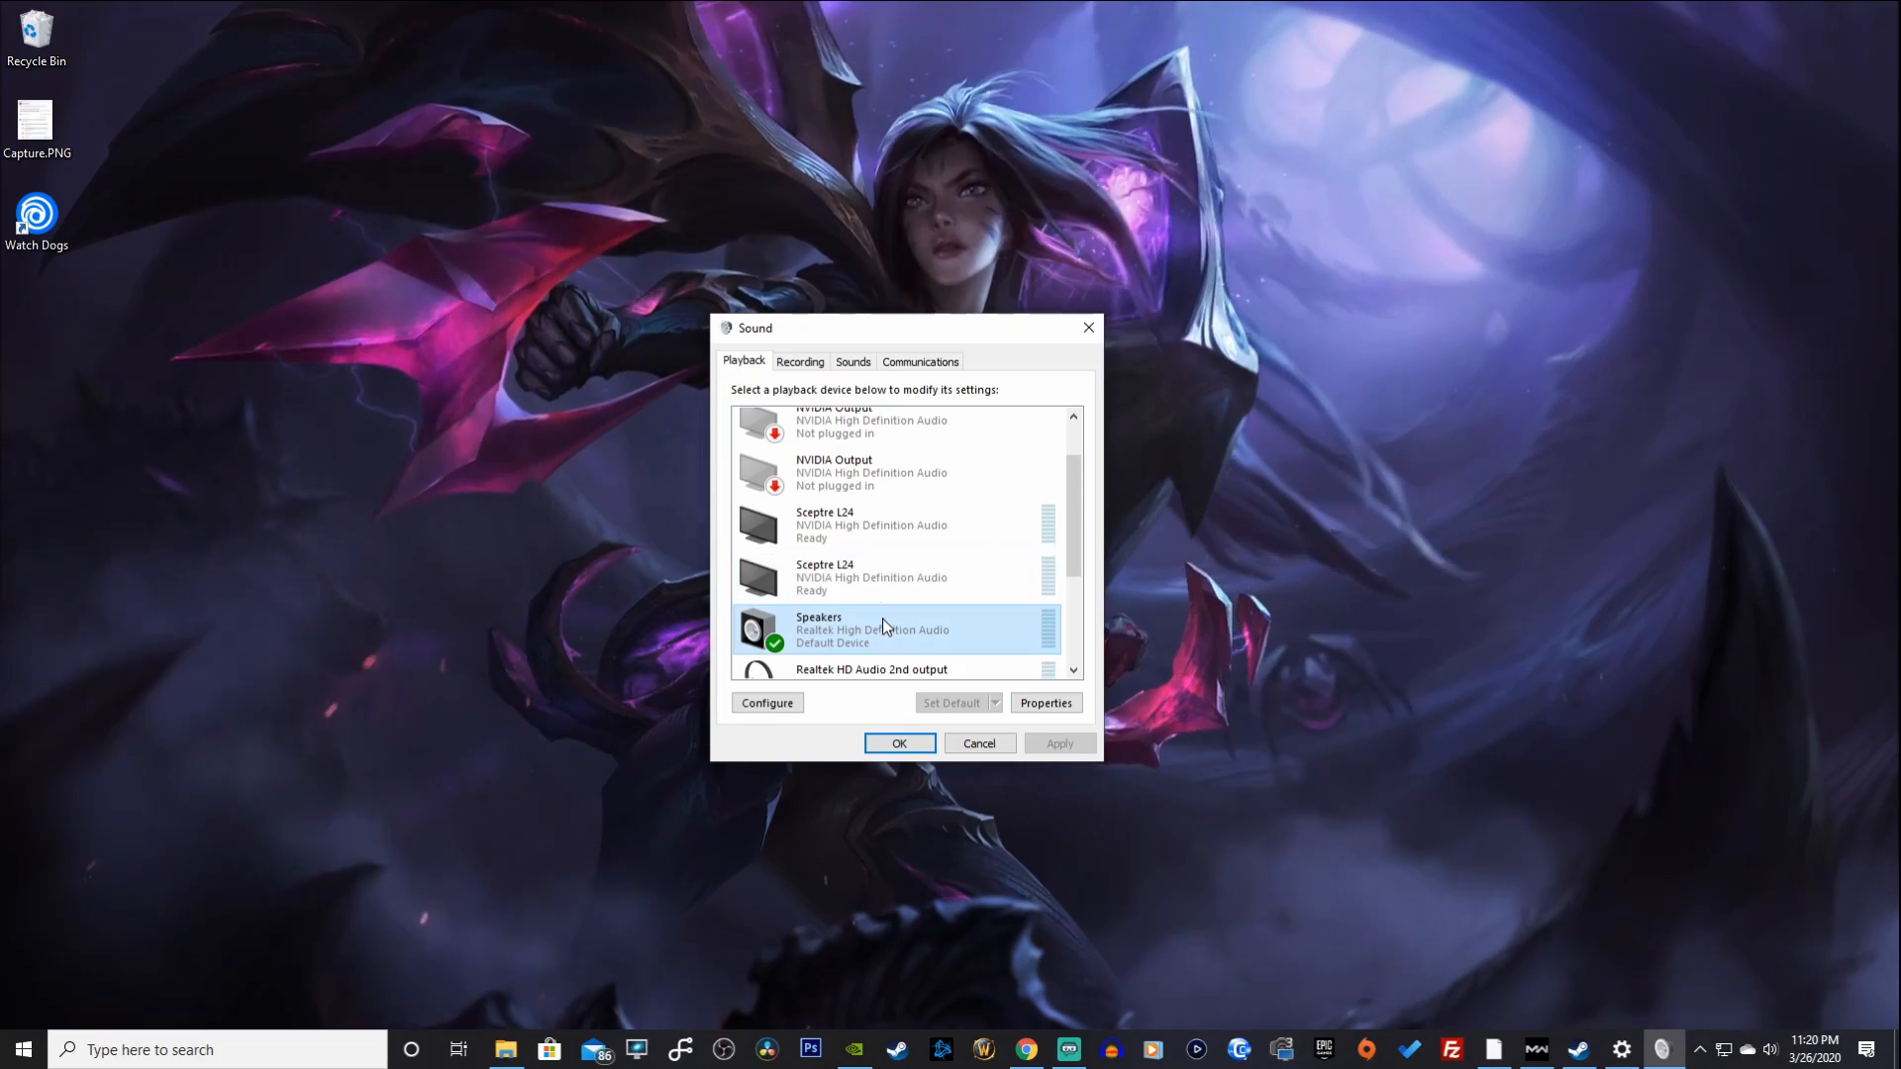
# Step: Set the Yeti Stereo Microphone as the default communication device for recording and accept the Sound dialog
pyautogui.click(807, 363)
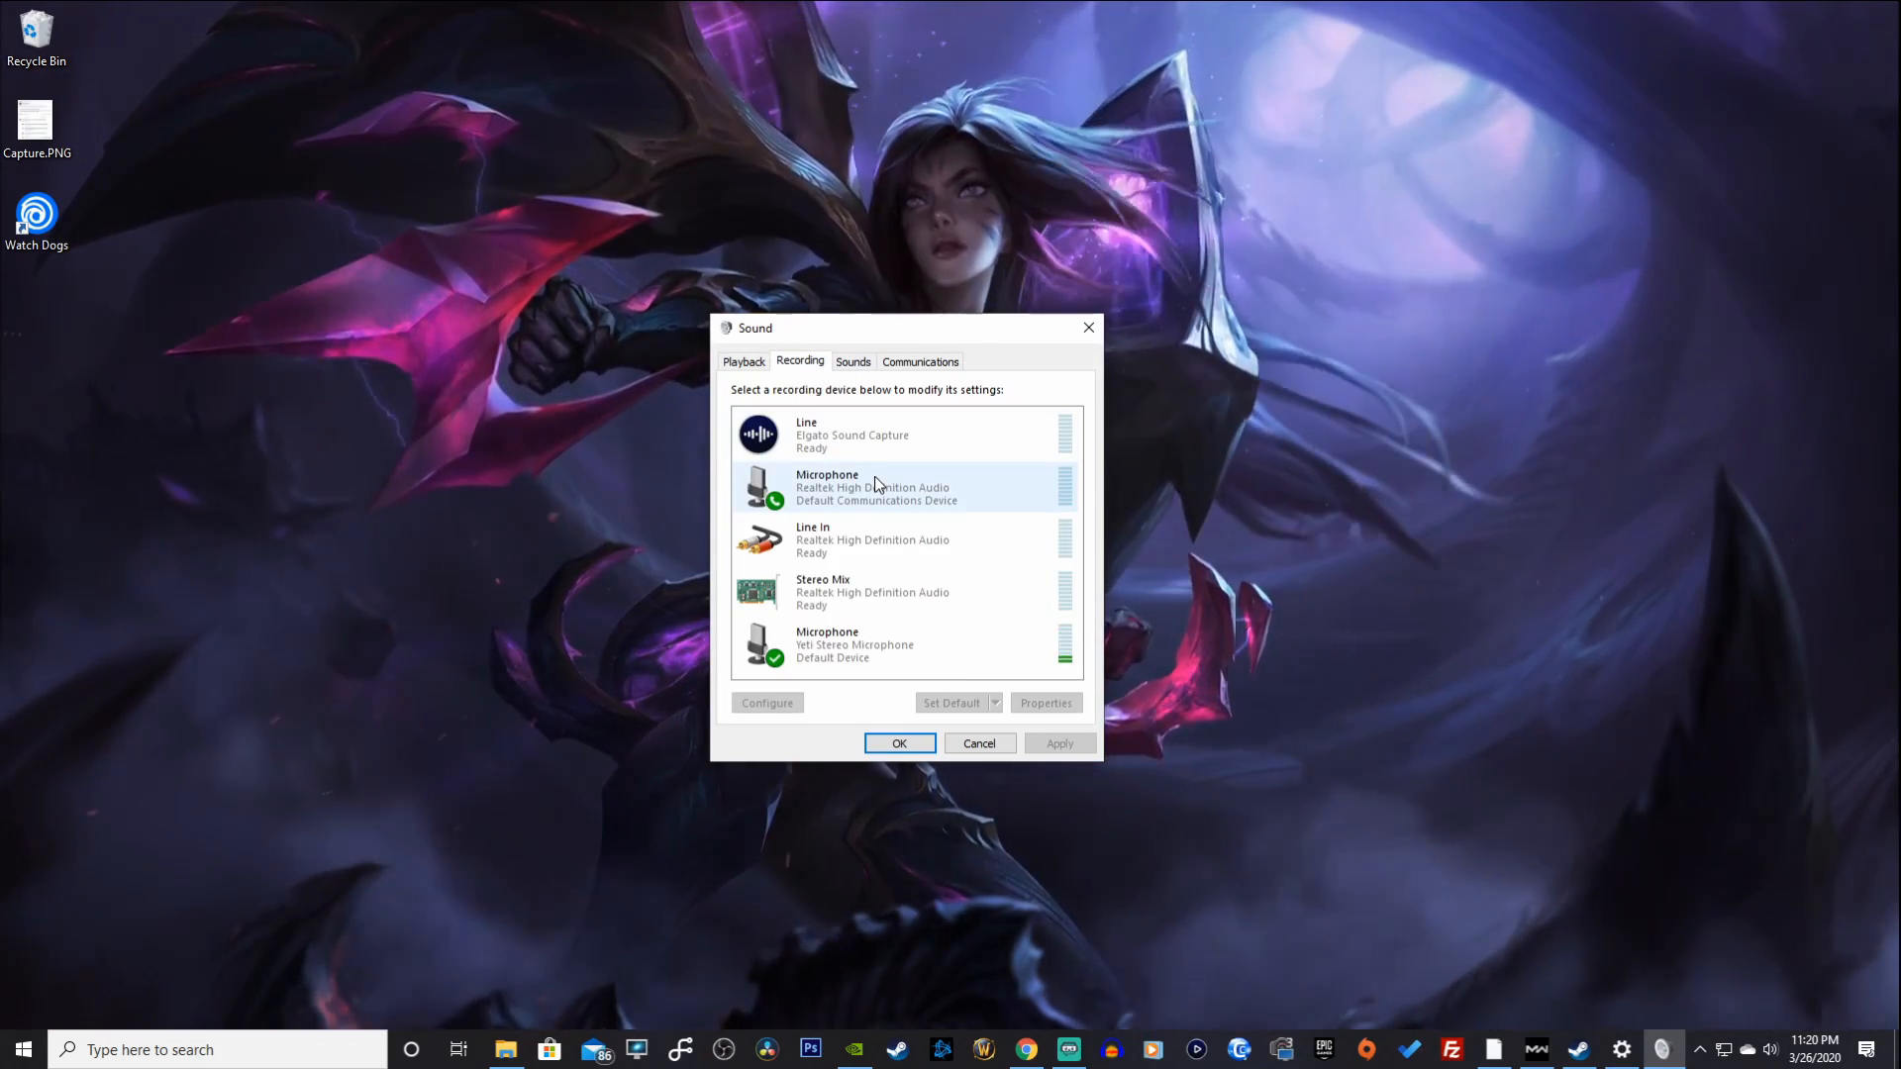
pyautogui.rightClick(877, 649)
pyautogui.click(844, 671)
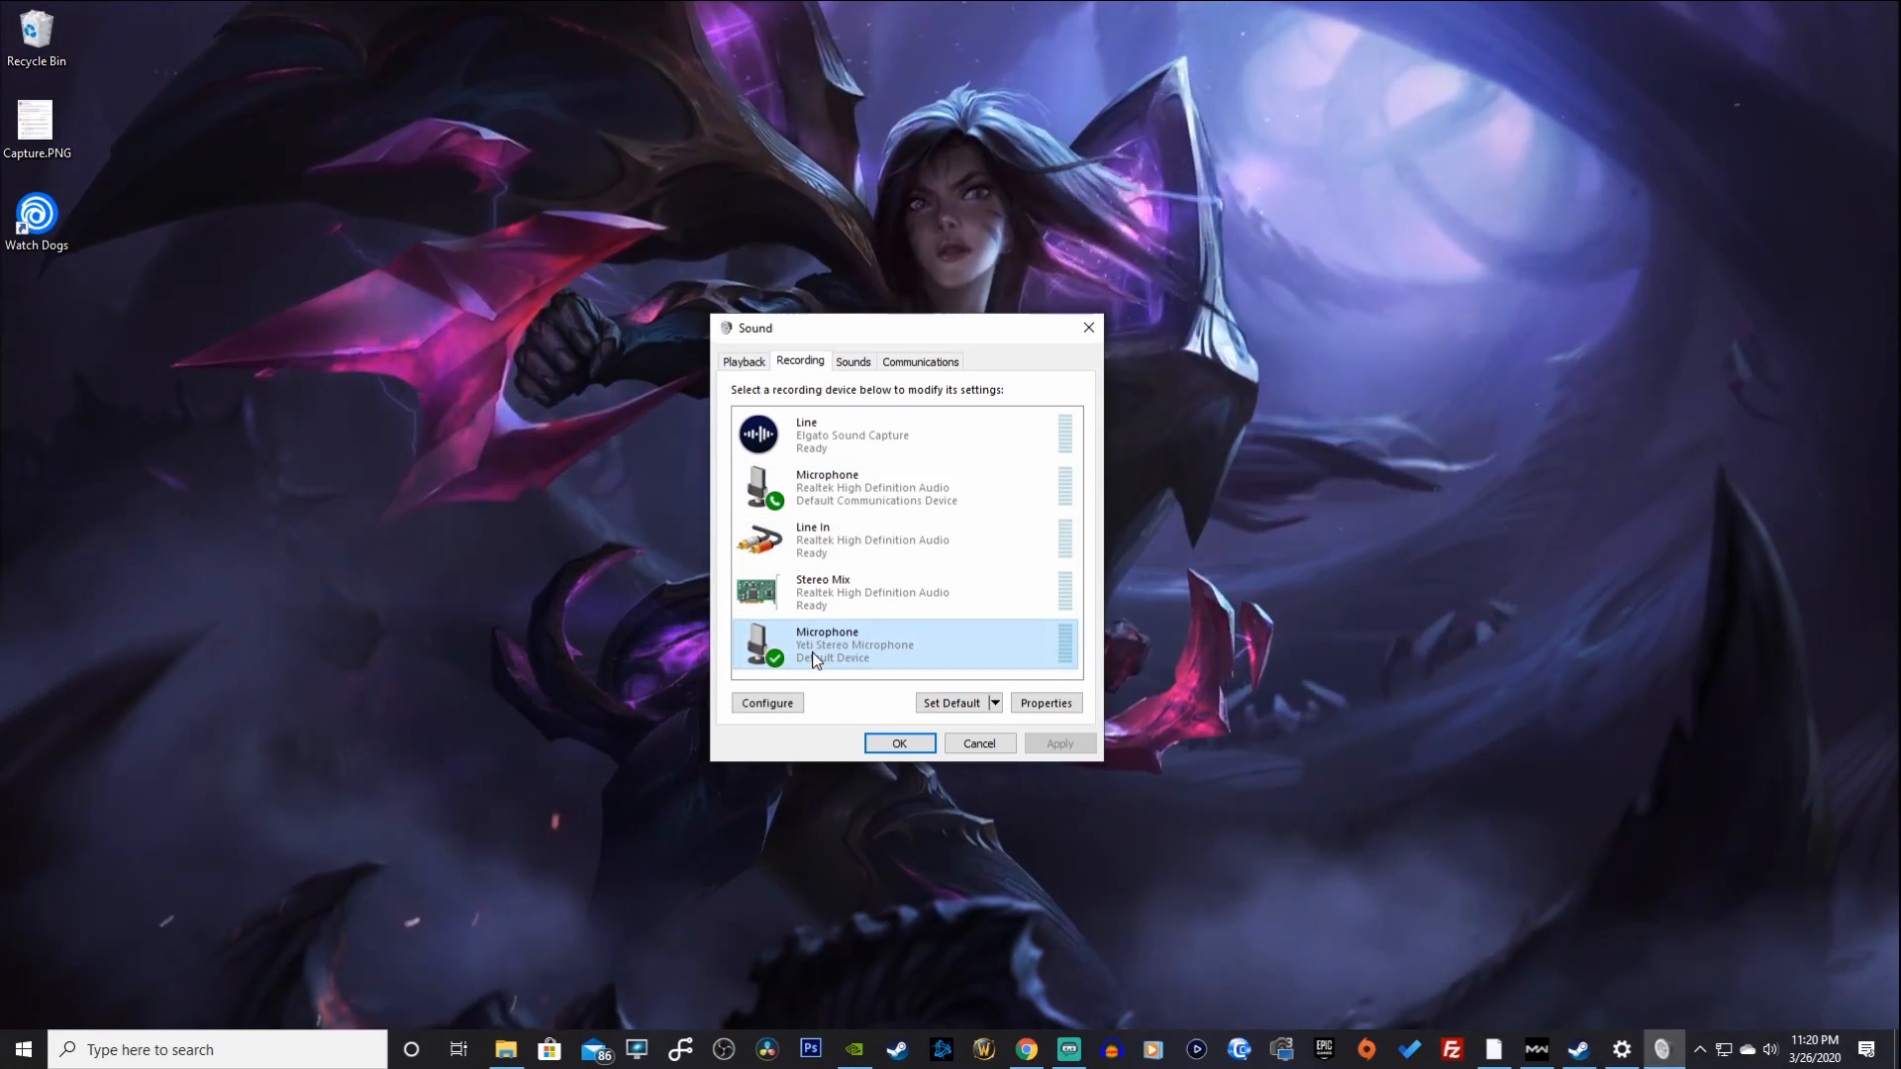
pyautogui.rightClick(850, 643)
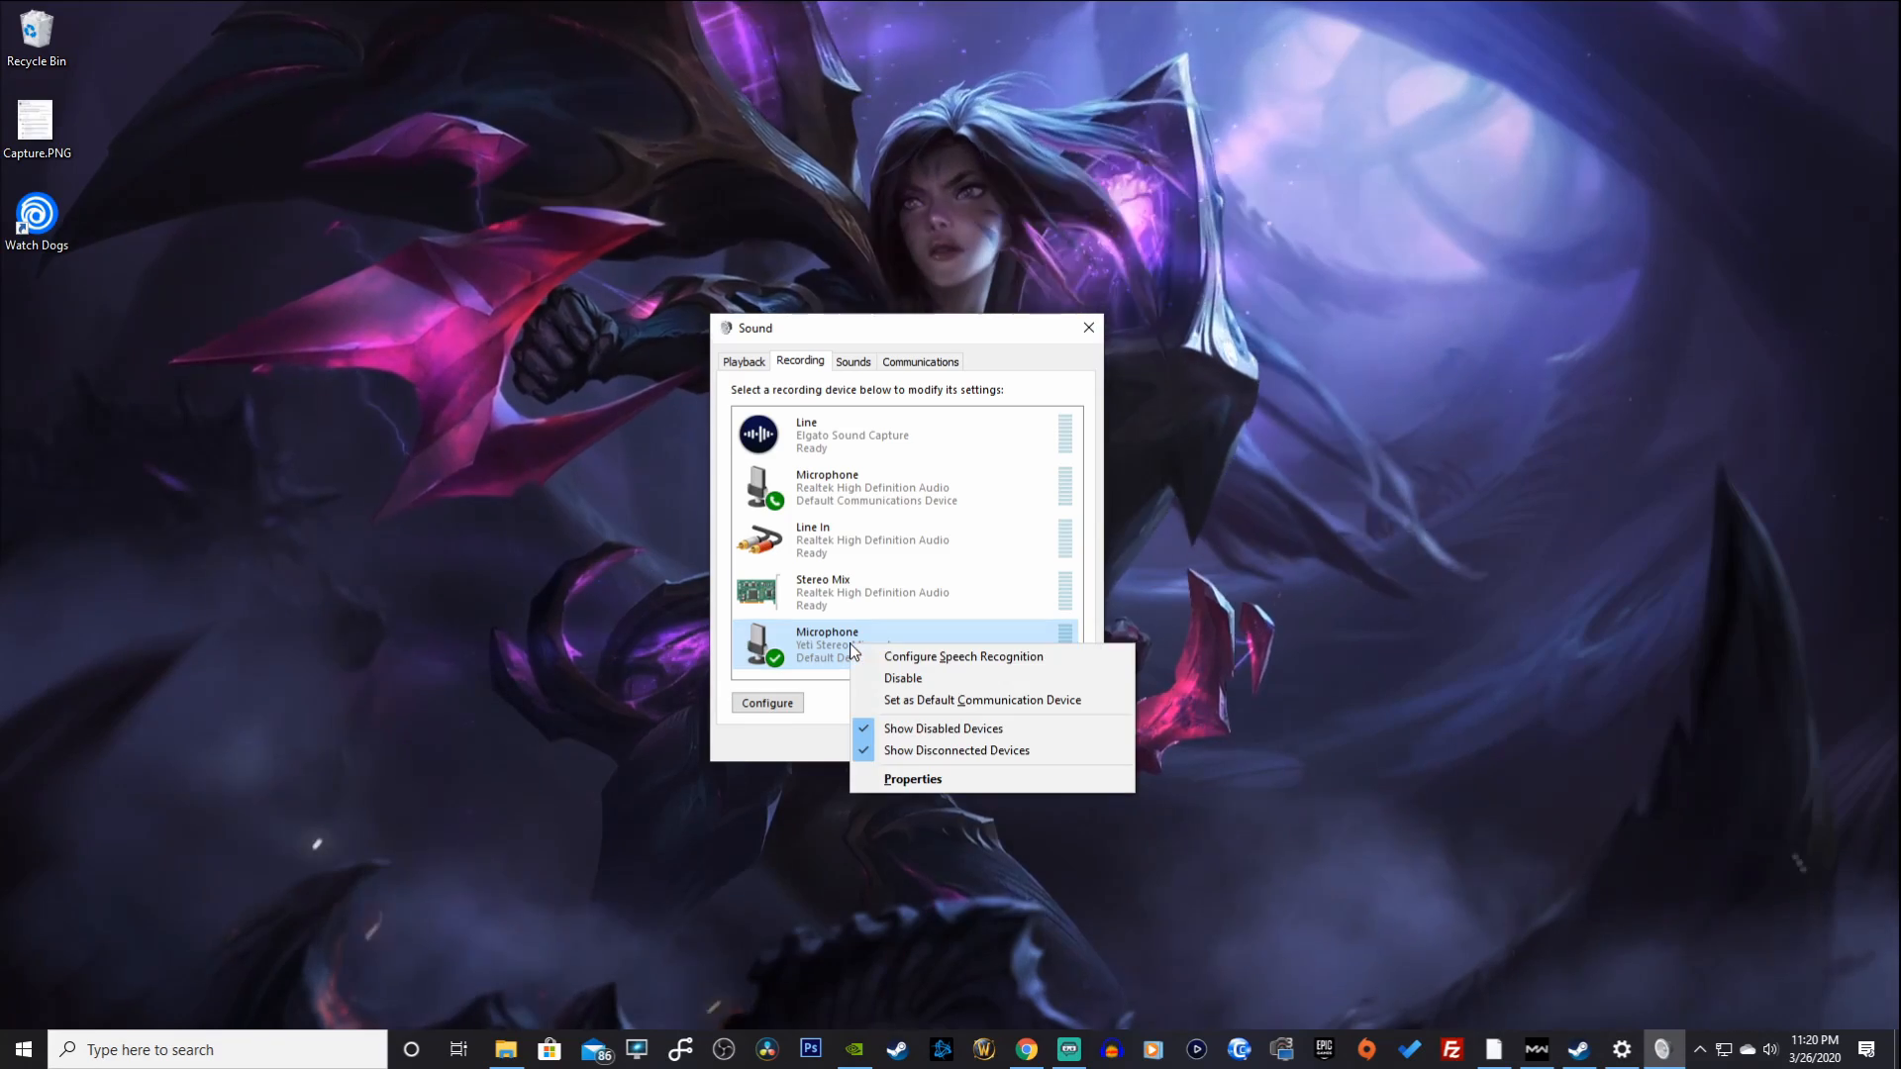
pyautogui.click(917, 701)
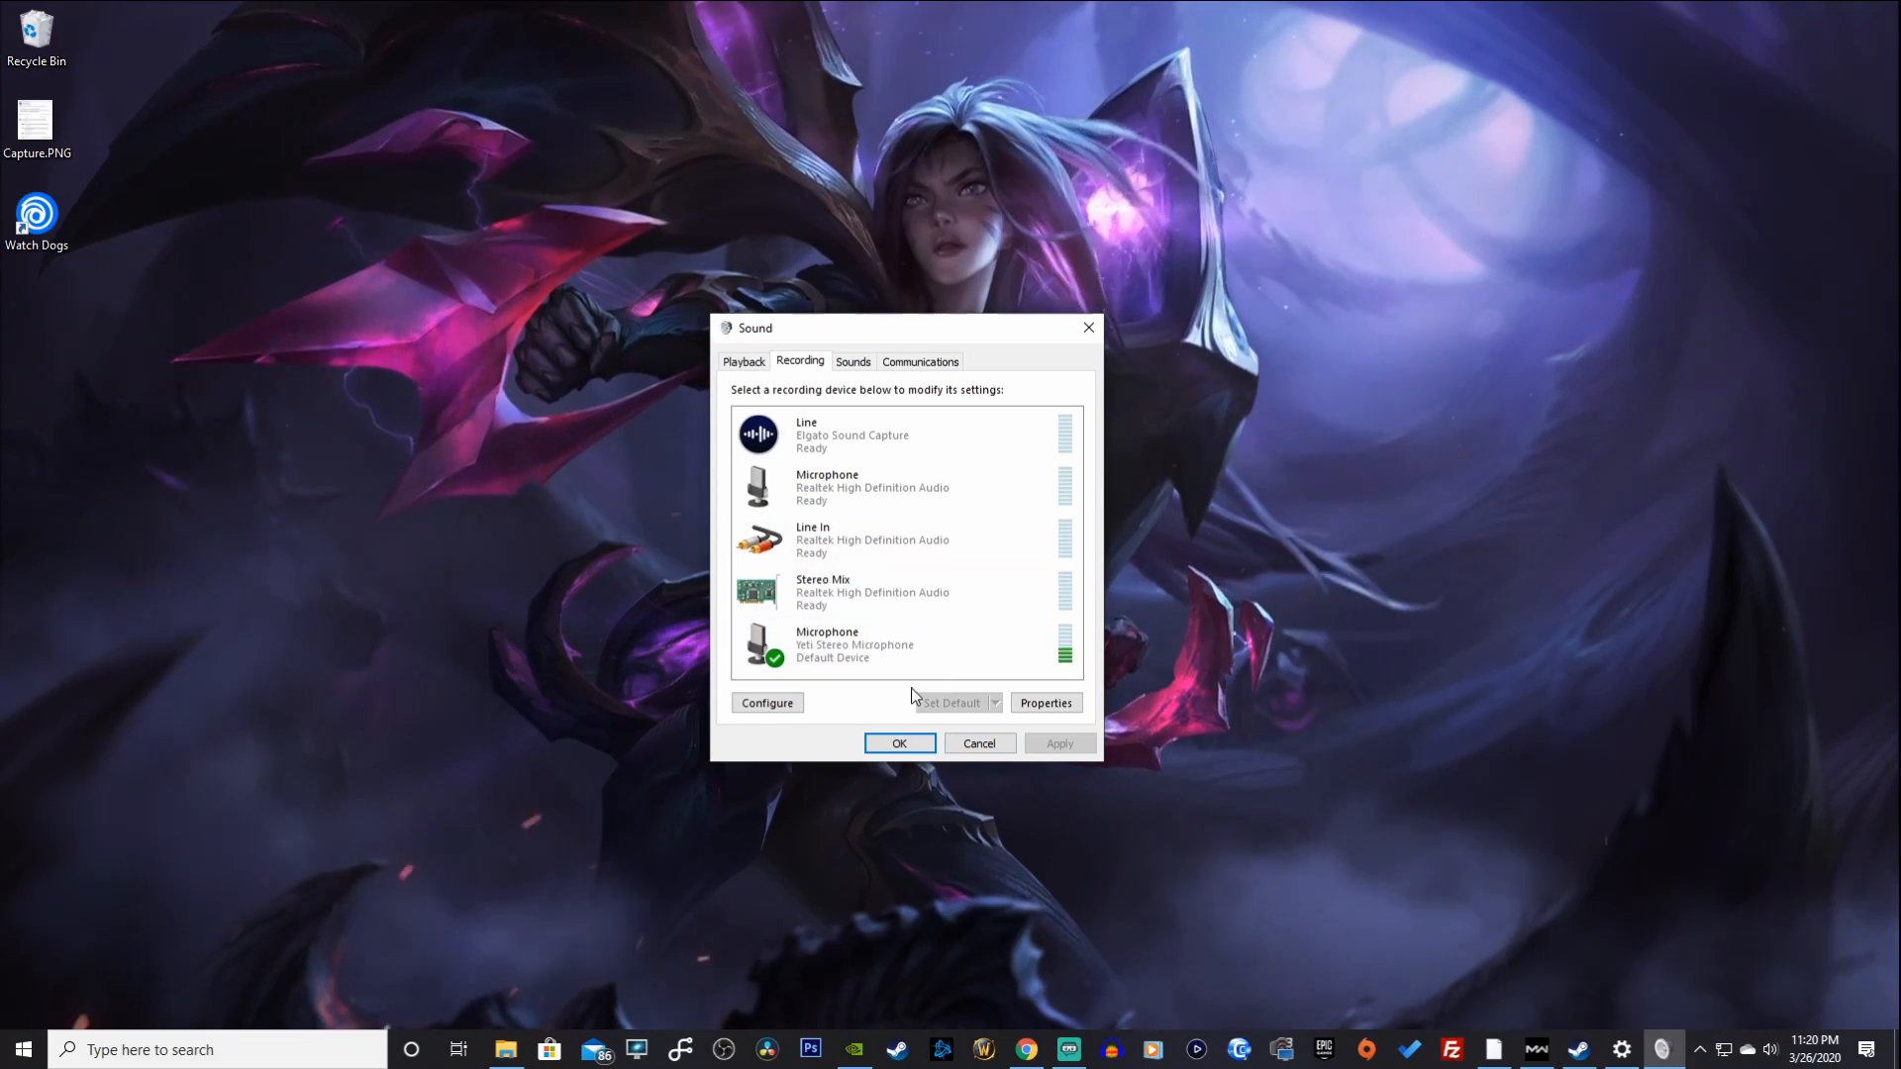
pyautogui.click(879, 574)
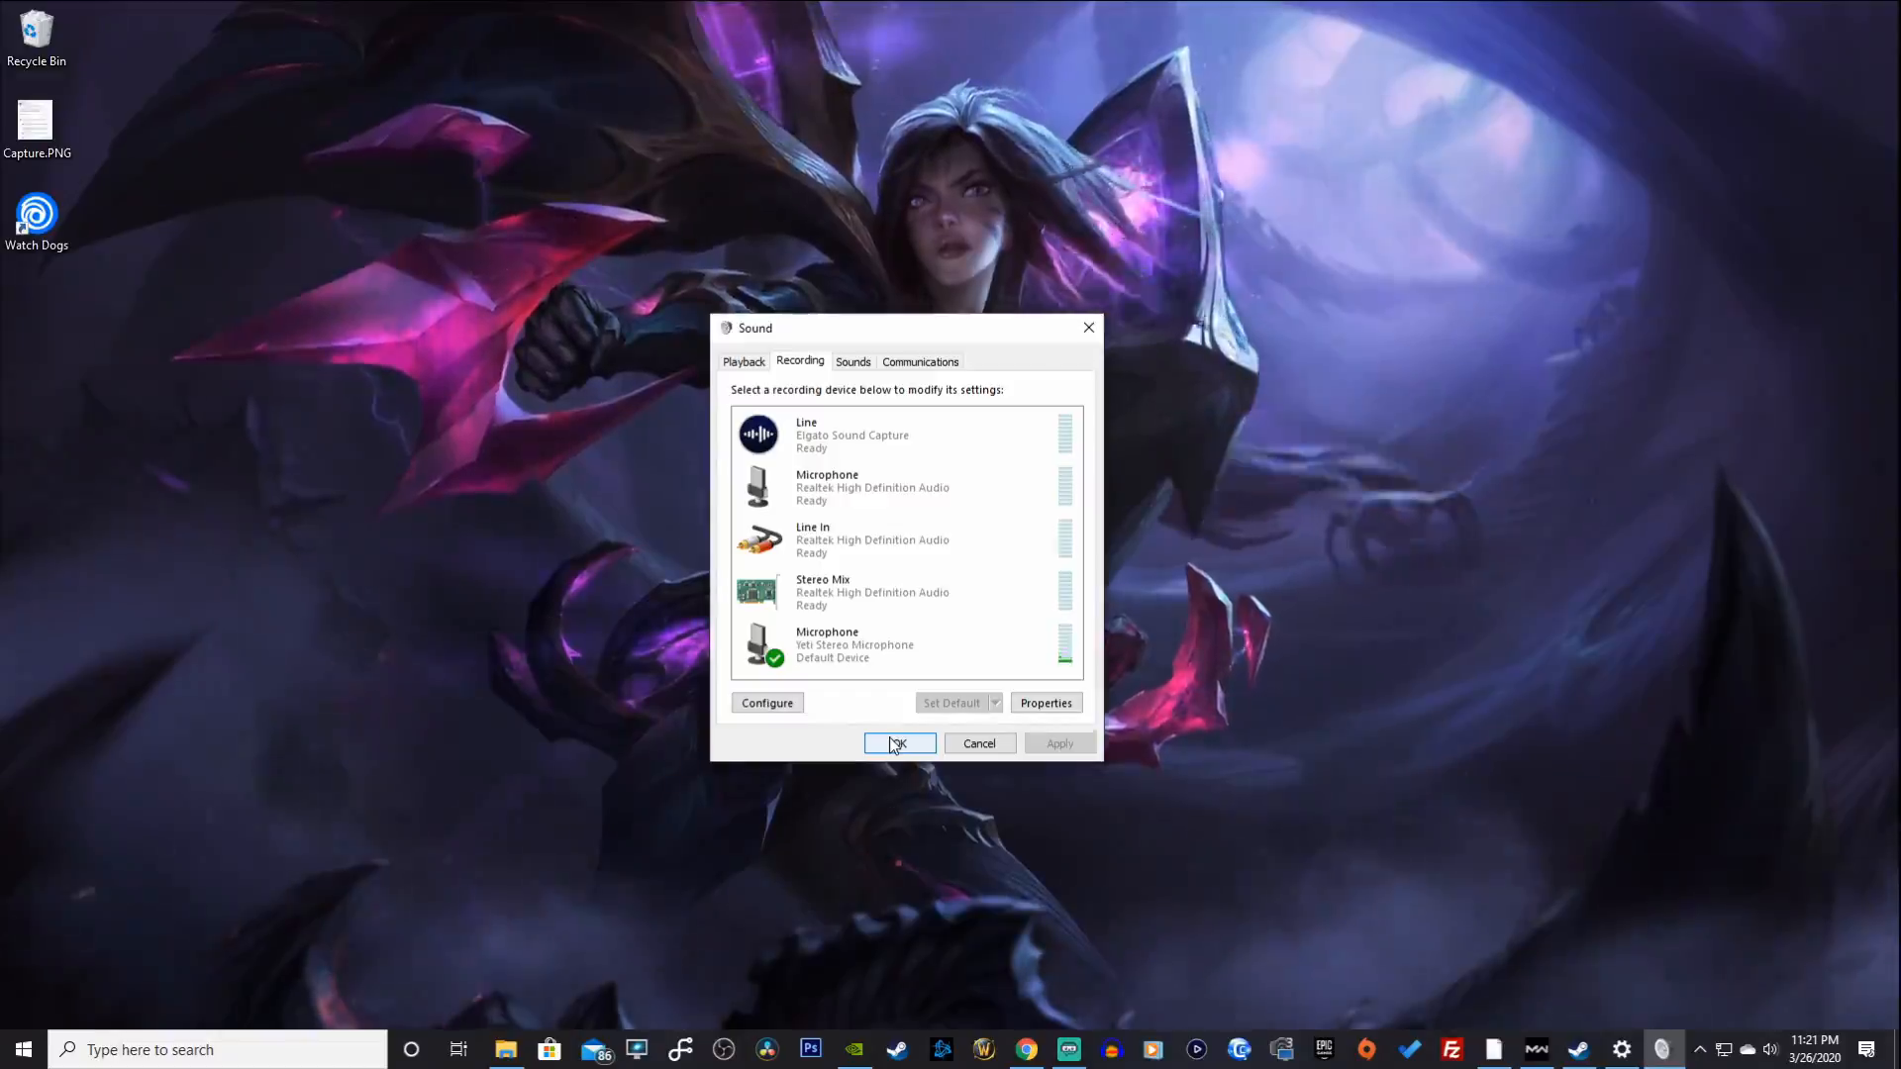
pyautogui.click(895, 743)
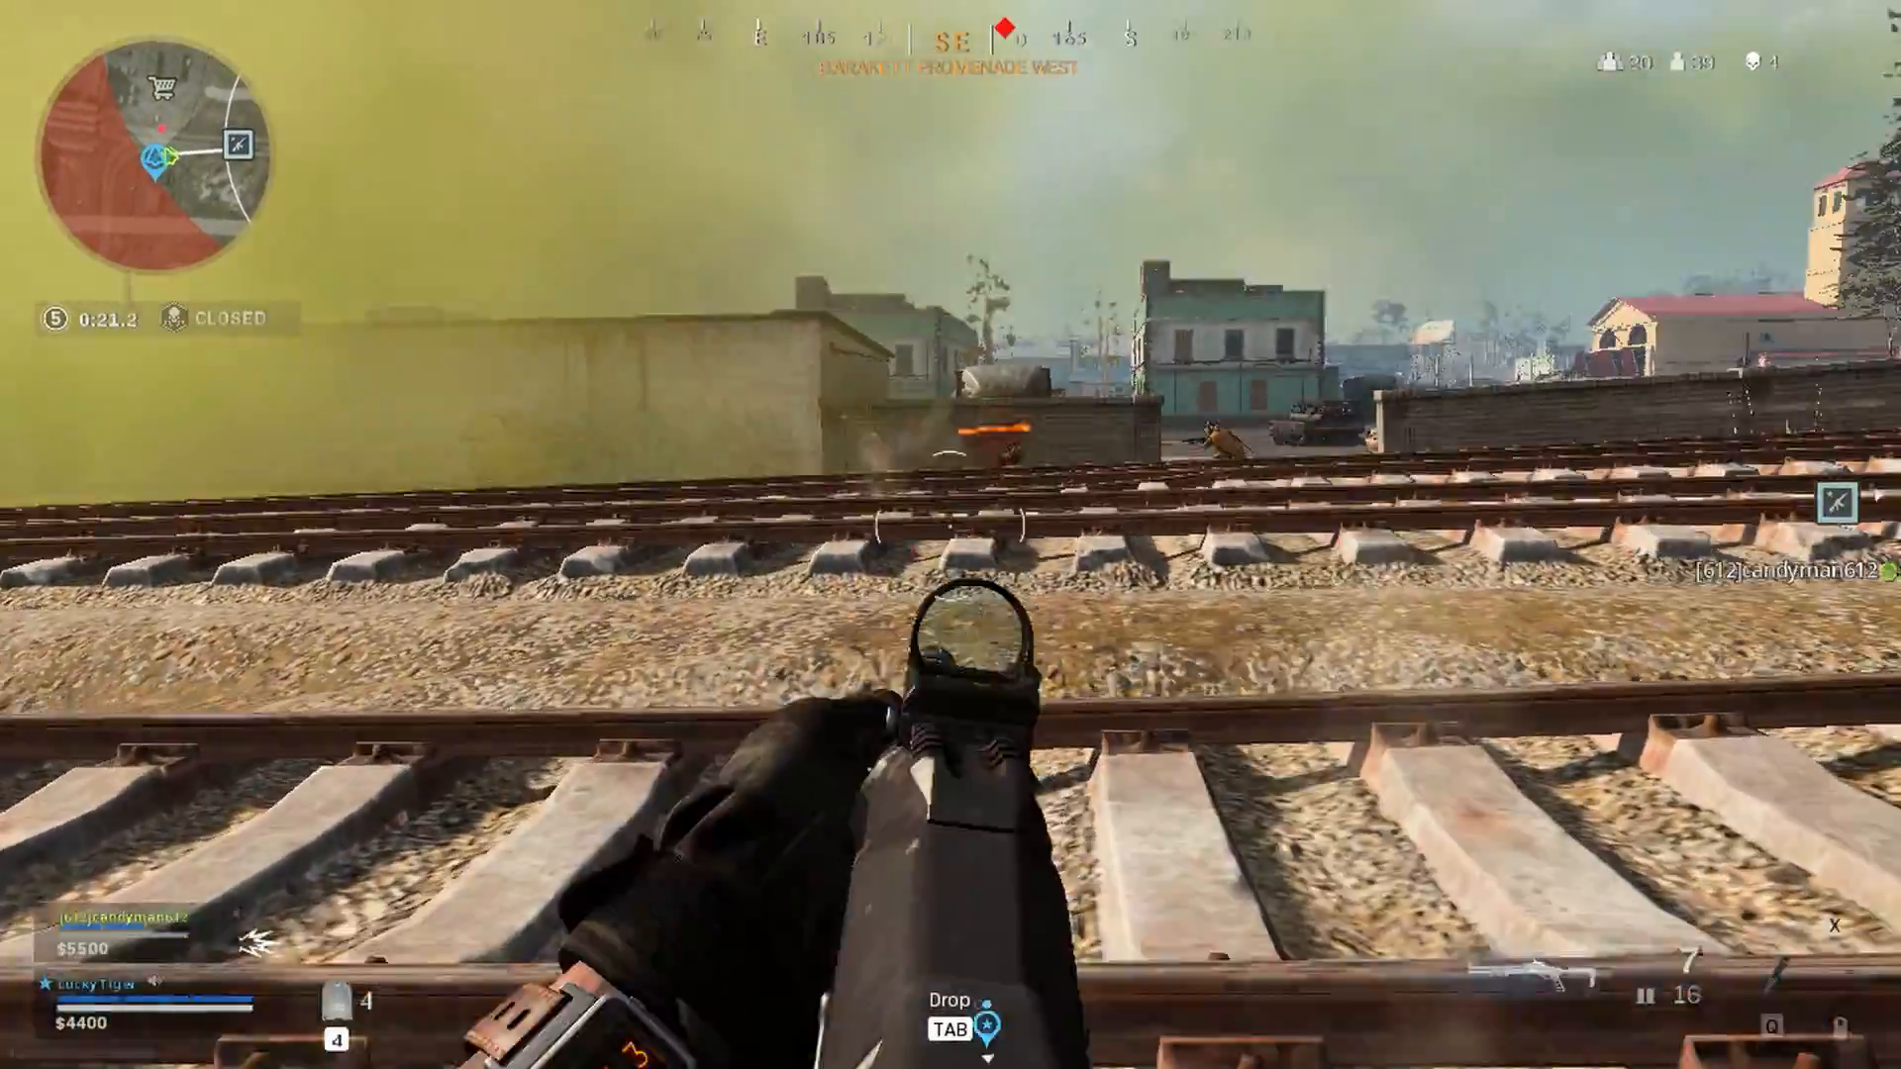
pyautogui.press('1')
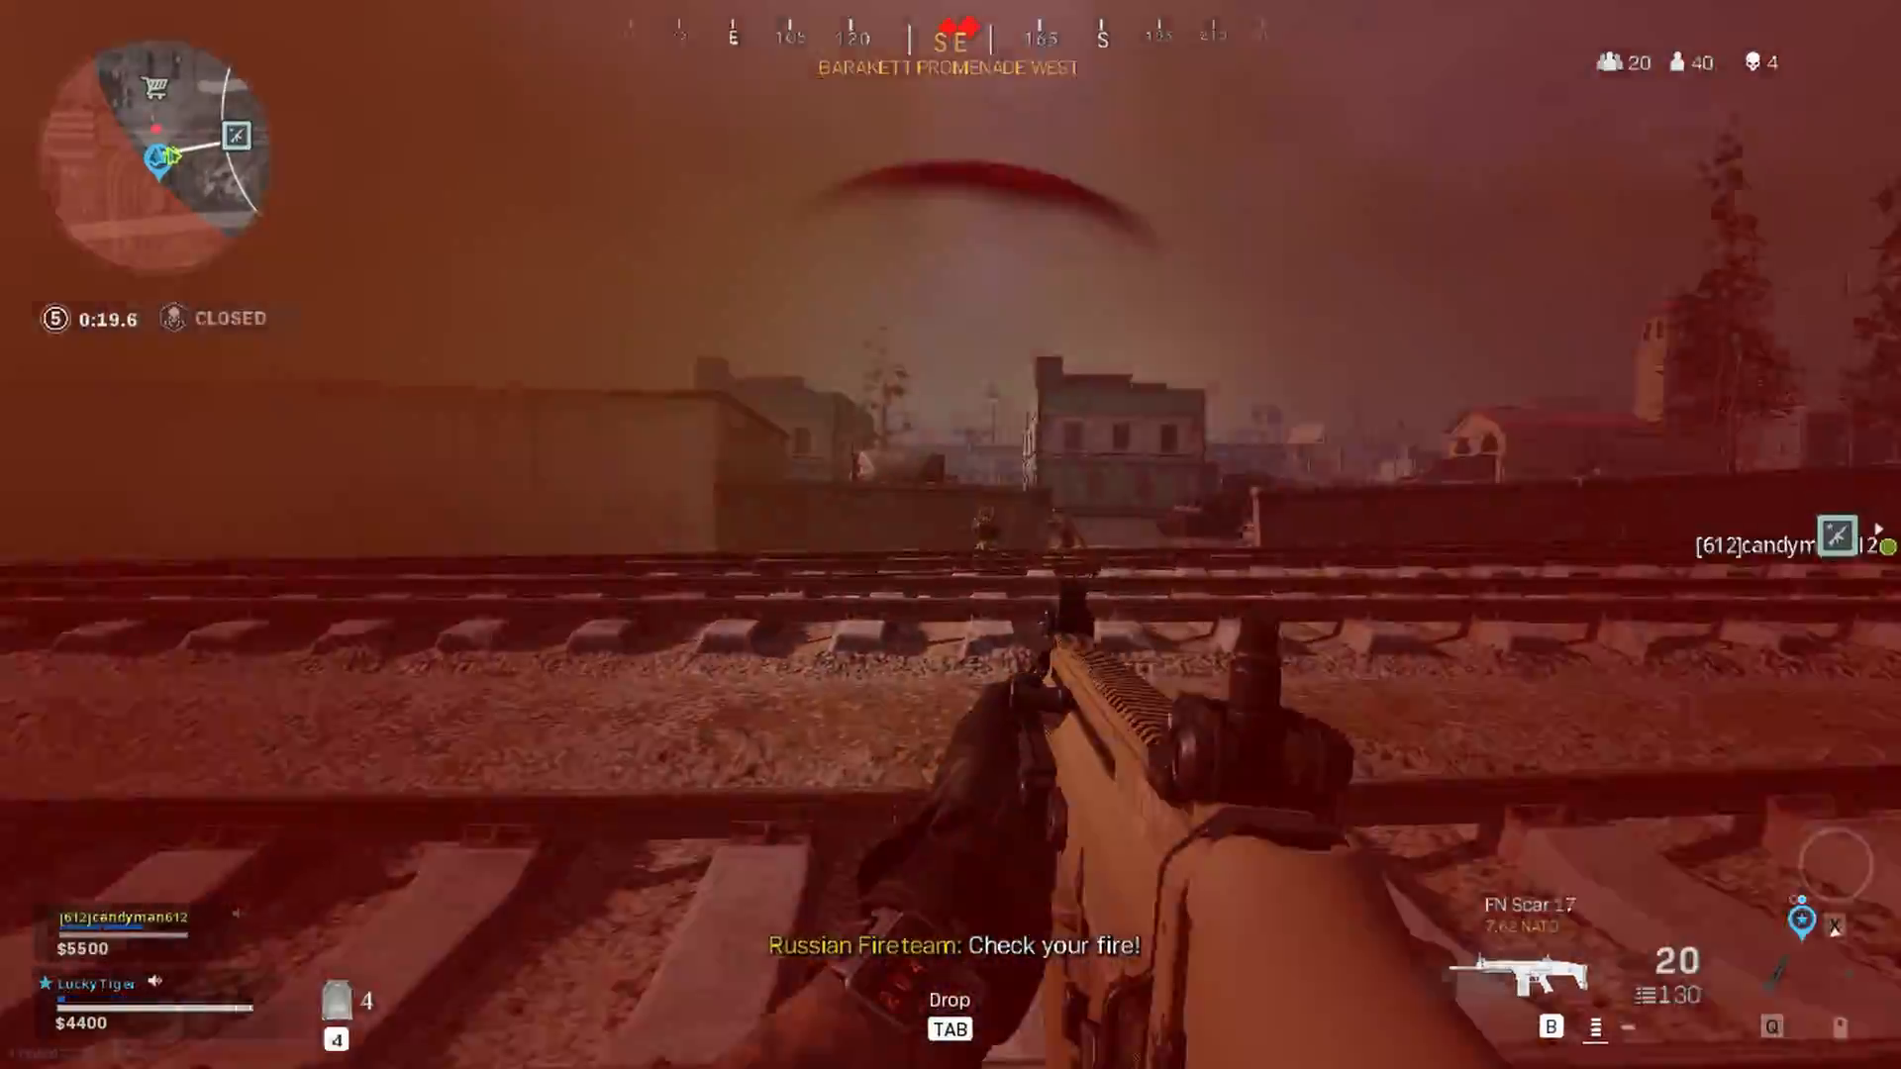
pyautogui.rightClick(950, 534)
pyautogui.click(950, 535)
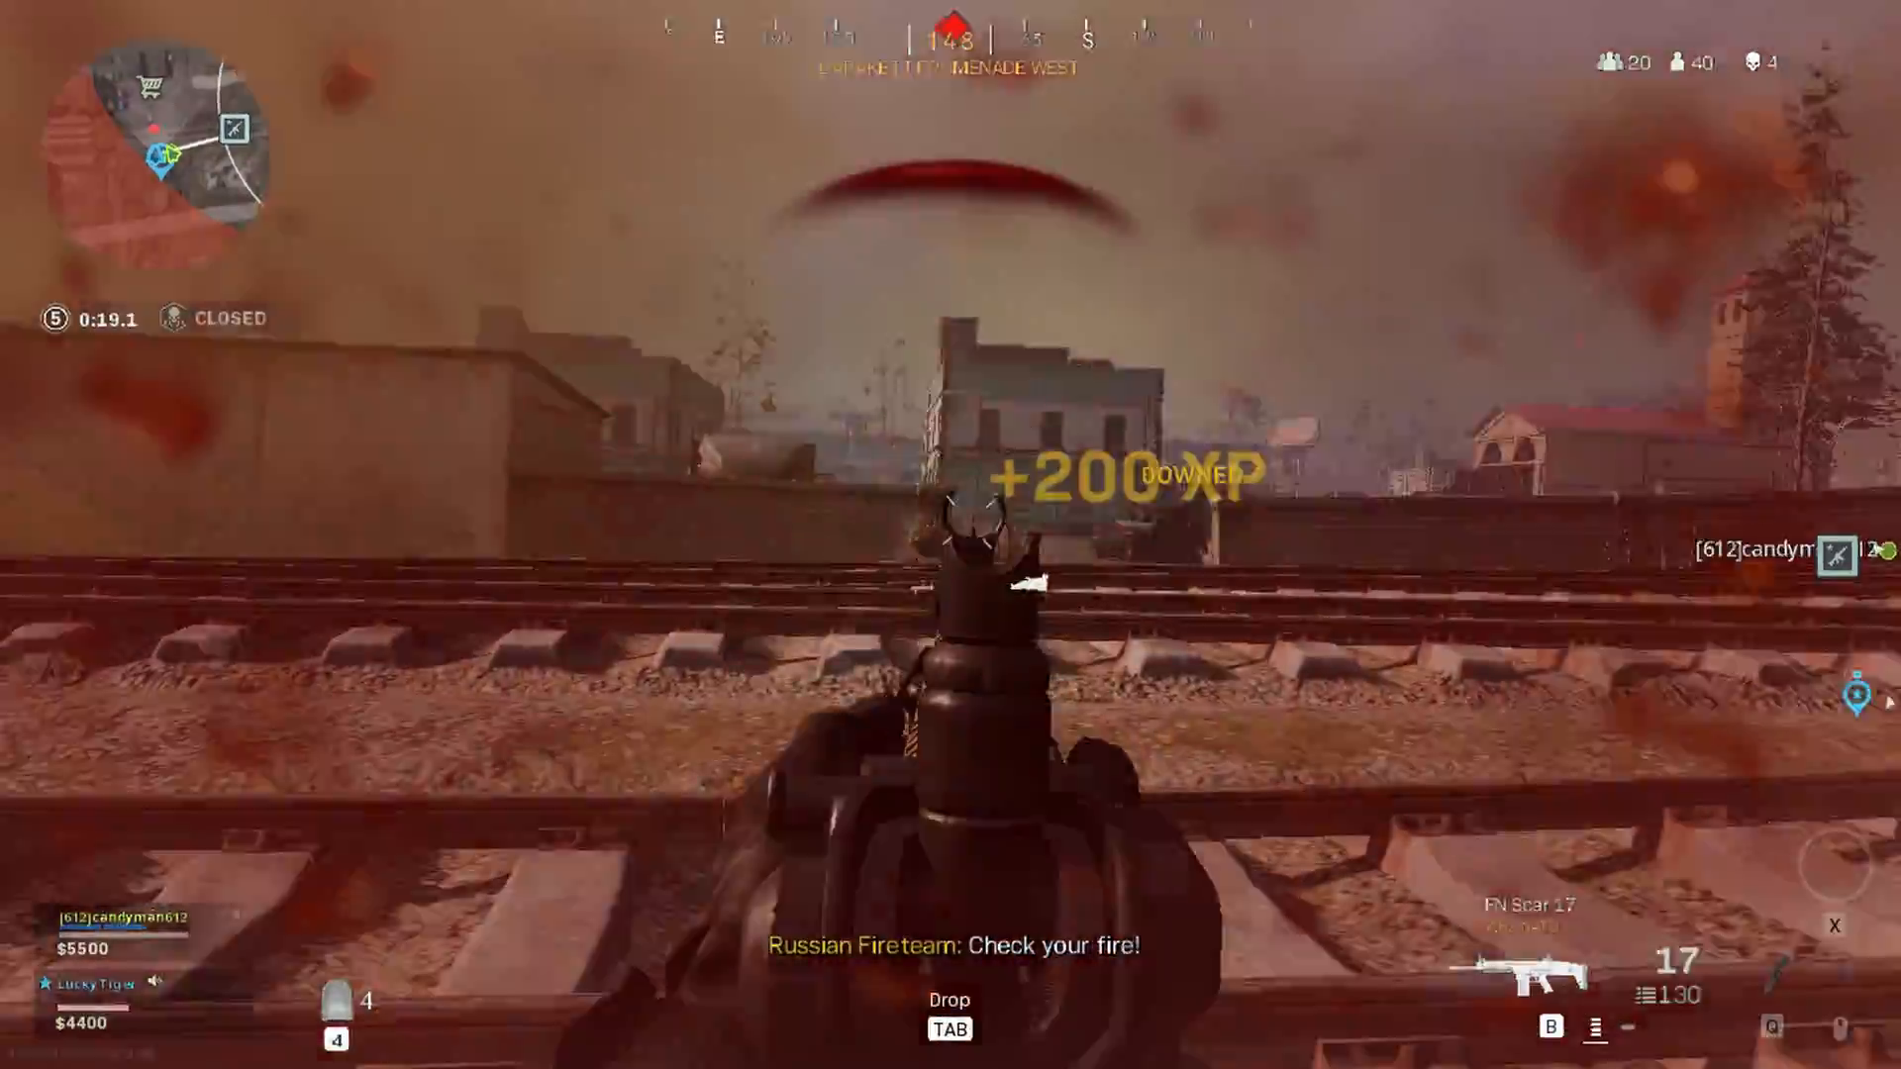
pyautogui.click(950, 535)
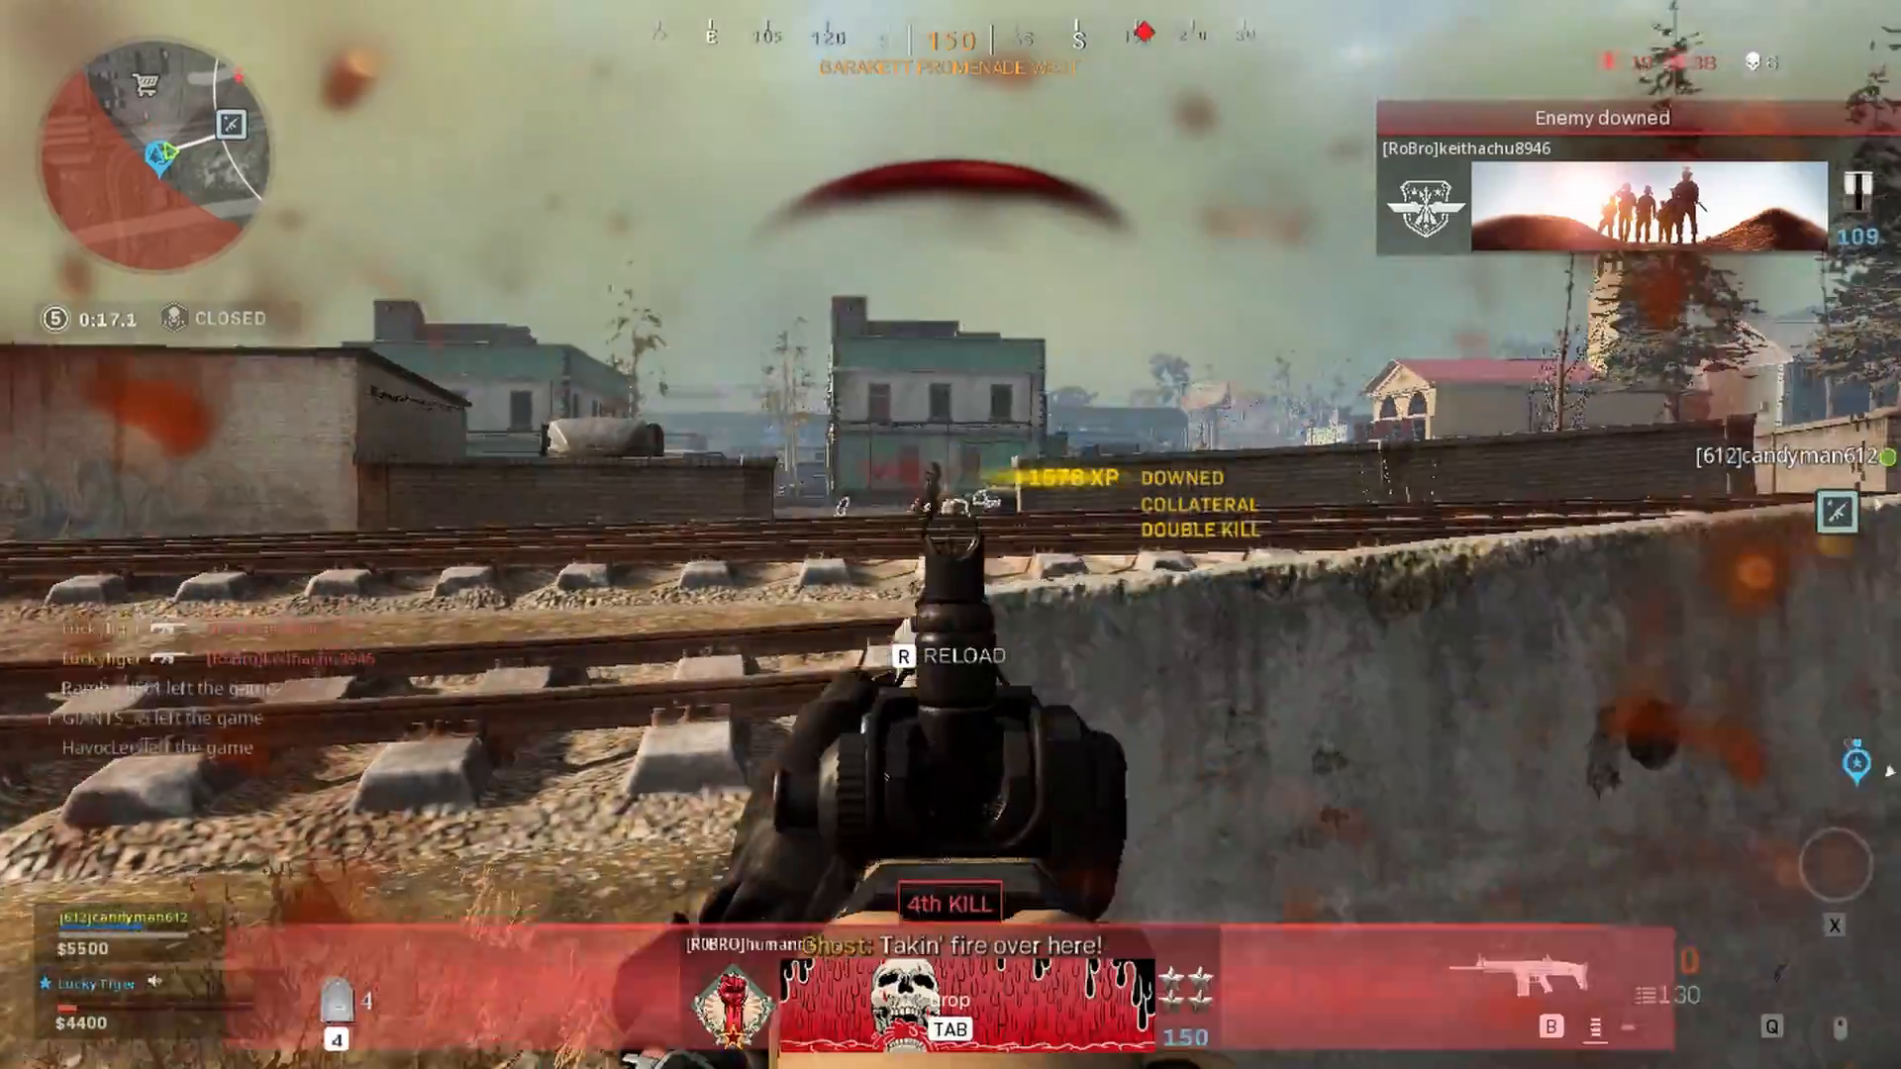
pyautogui.press('r')
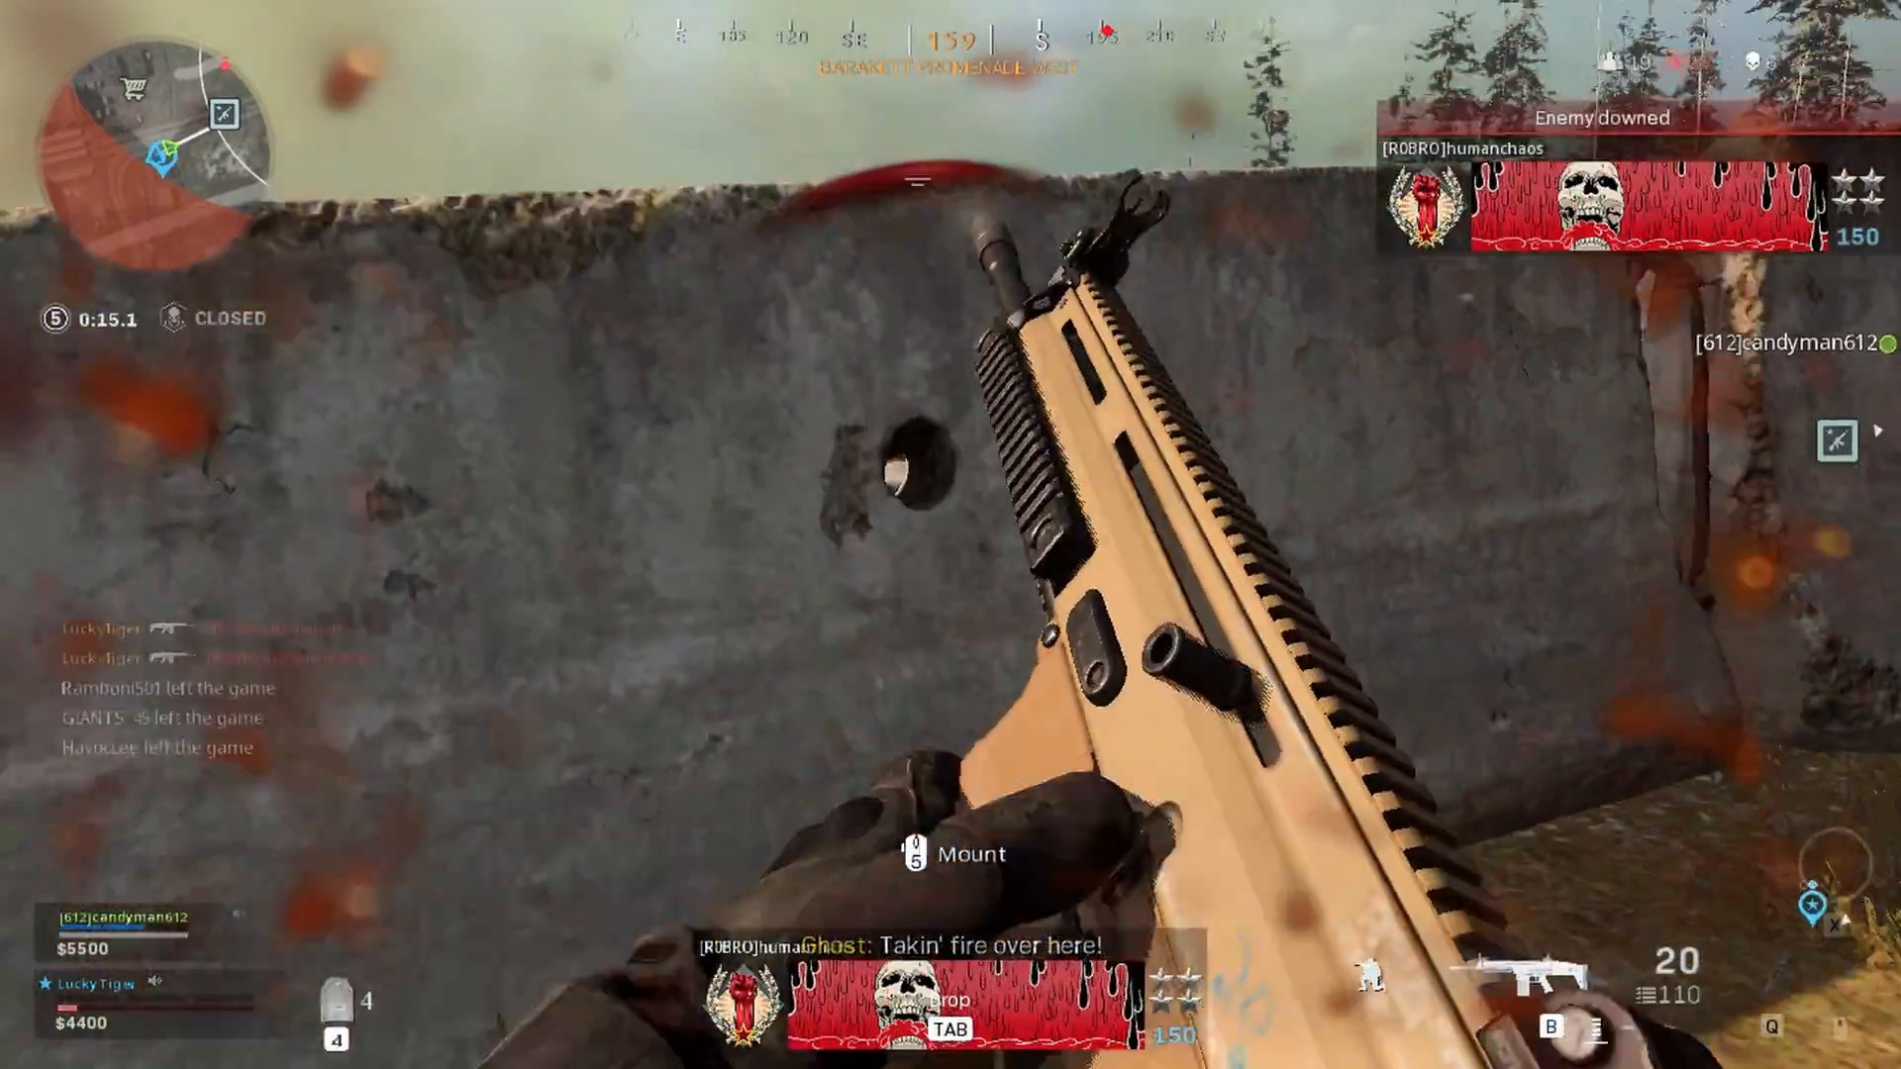
pyautogui.press('q')
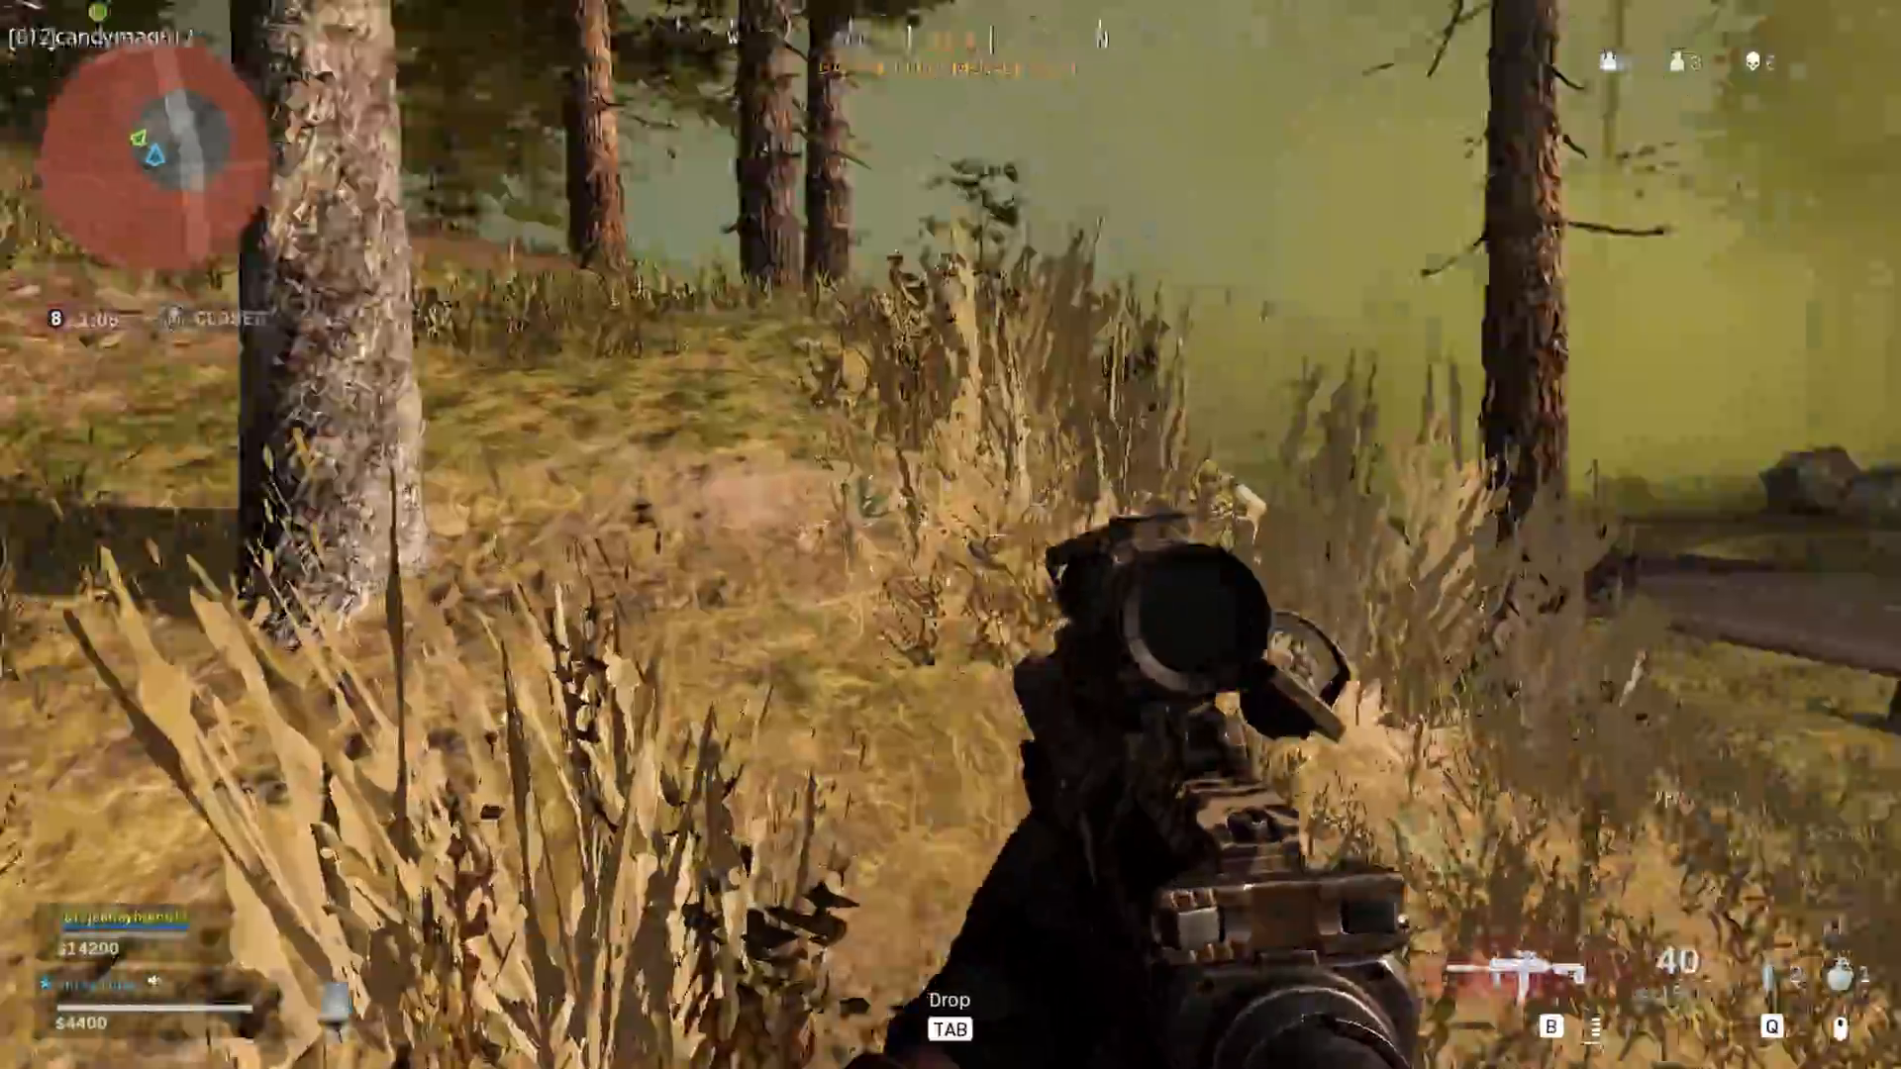
pyautogui.press('w')
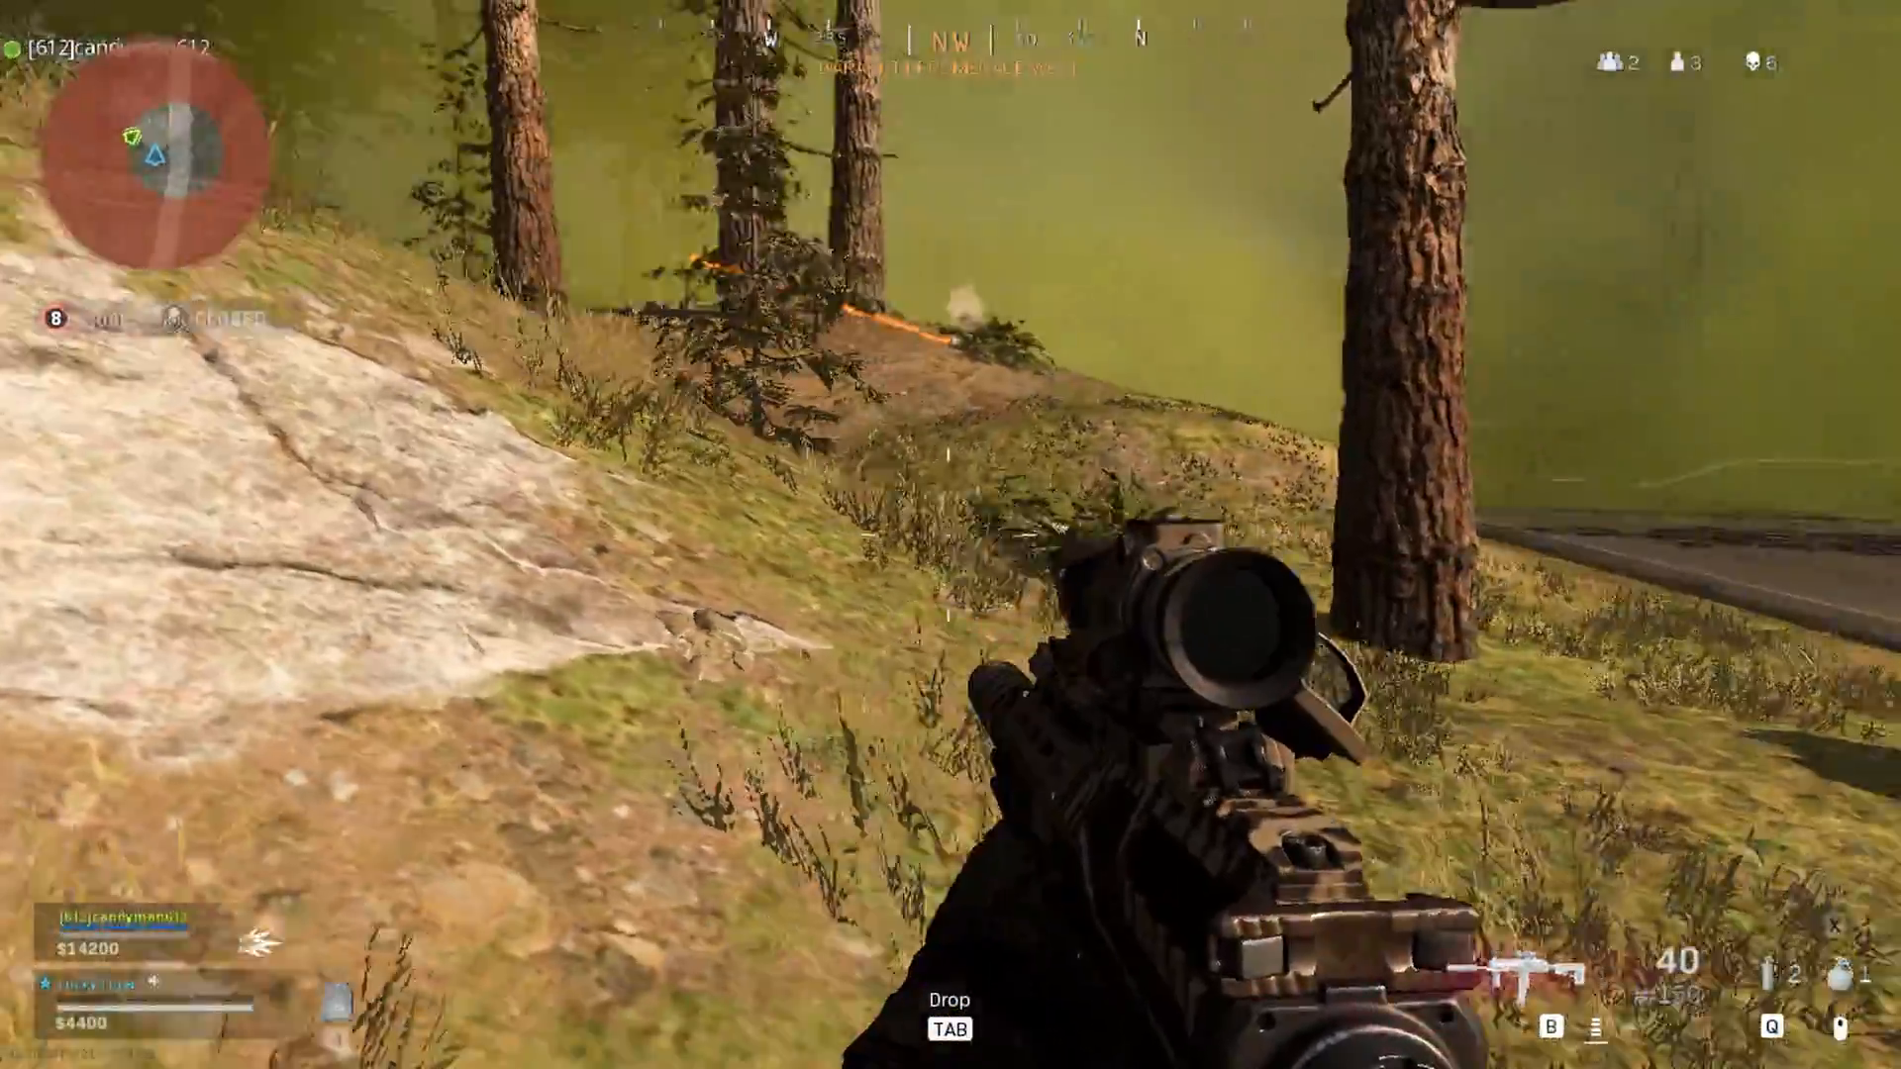
pyautogui.press('w')
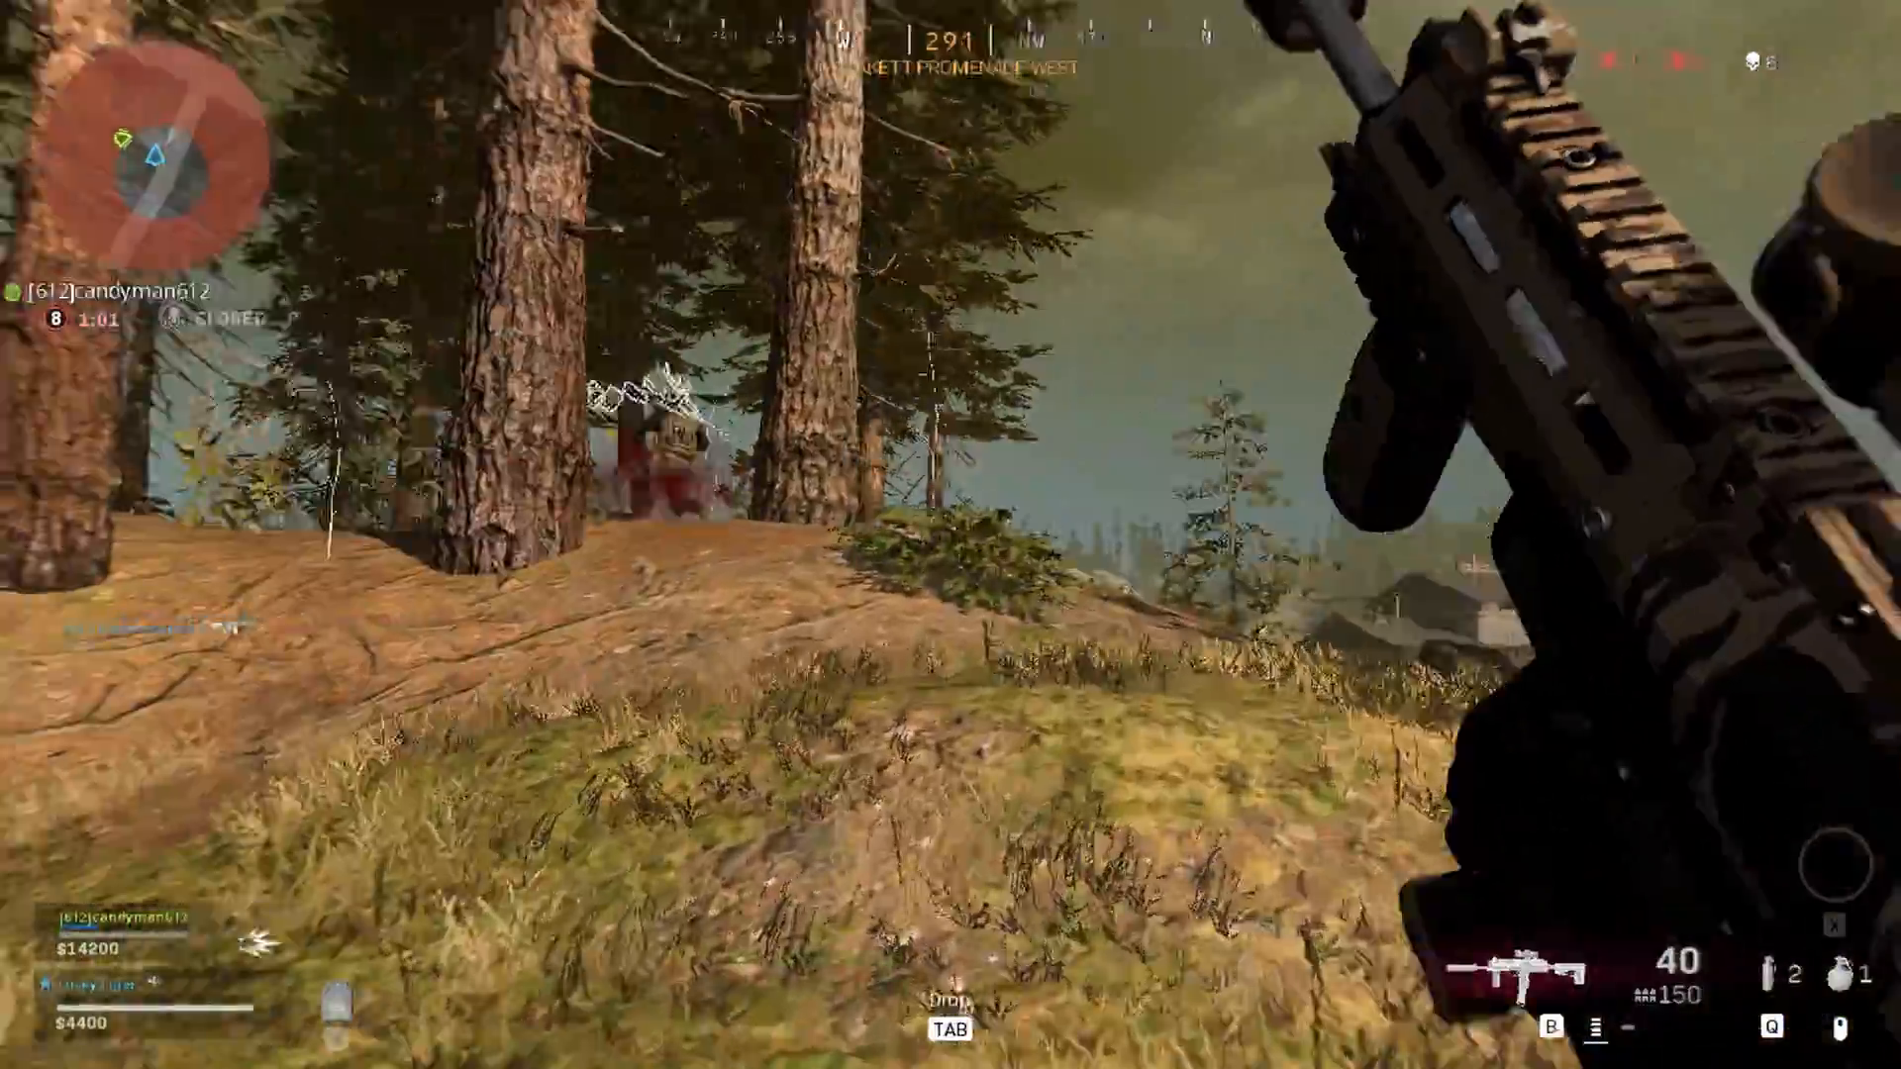